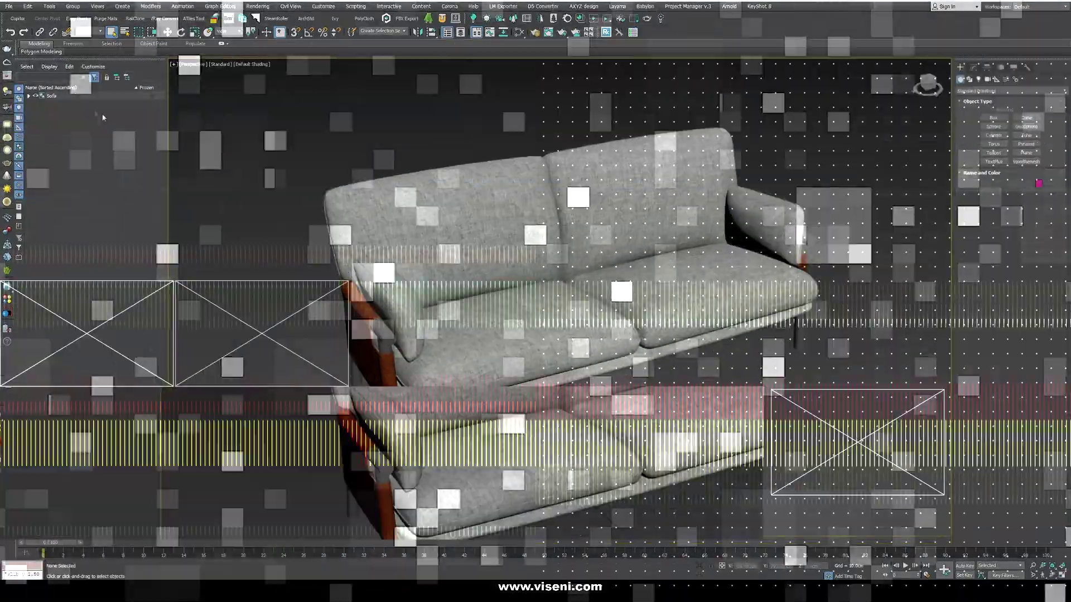
# Step: Select the Sofa group, expand its contents in the scene list, and activate the Move tool to check the pivot
pyautogui.click(57, 106)
pyautogui.click(29, 103)
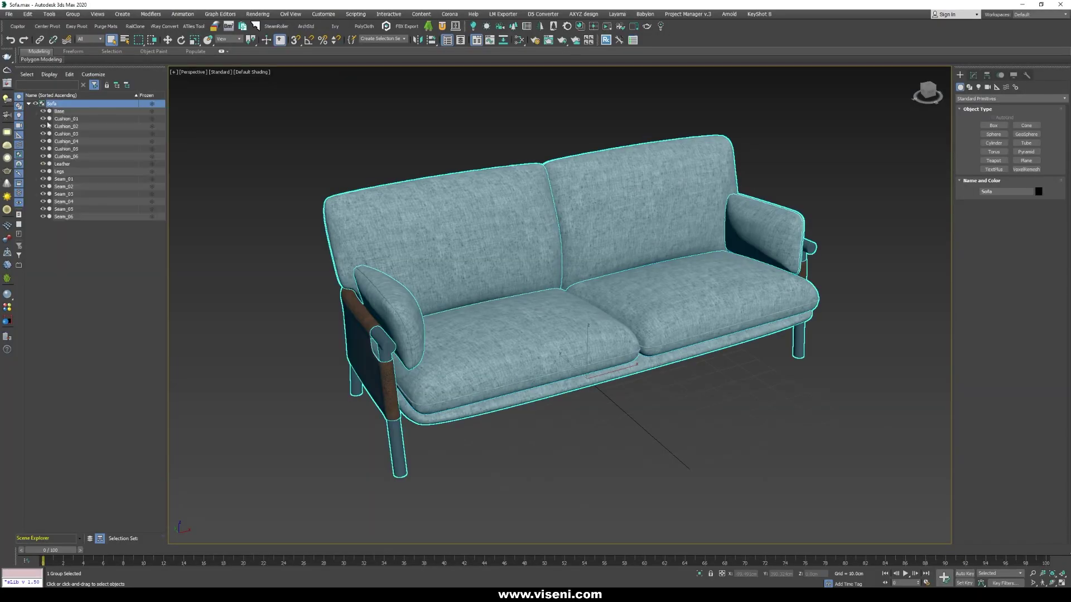
pyautogui.keyDown('alt'); pyautogui.moveTo(541, 372); pyautogui.dragTo(593, 338, button='middle'); pyautogui.keyUp('alt')
pyautogui.press('w')
pyautogui.keyDown('alt'); pyautogui.moveTo(590, 378); pyautogui.dragTo(583, 379, button='middle'); pyautogui.keyUp('alt')
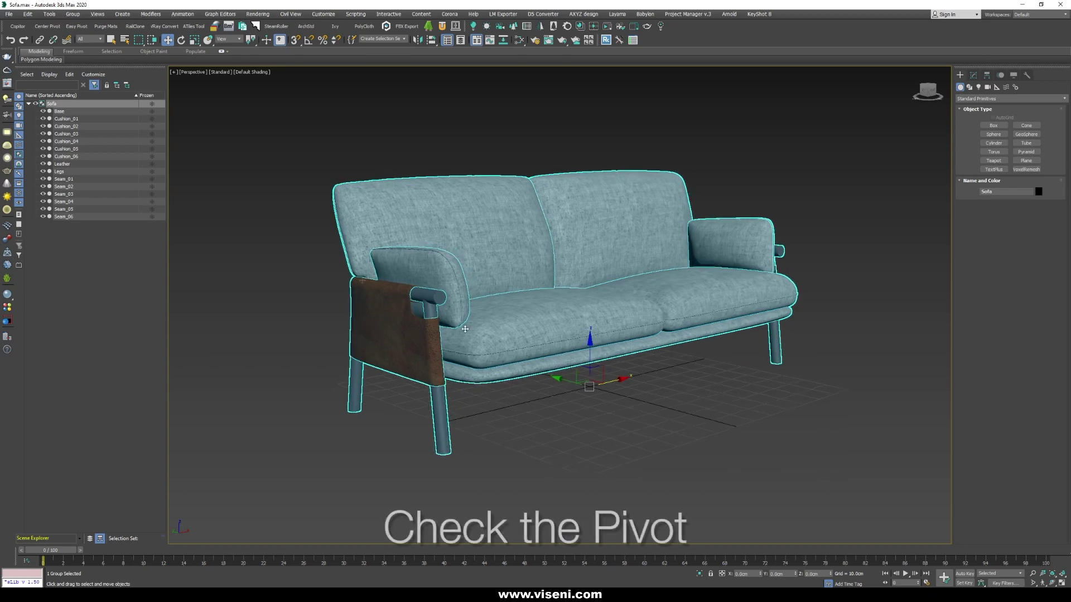
# Step: Open the Easy Pivot script and choose Bottom as the sofa group's pivot position
pyautogui.click(77, 27)
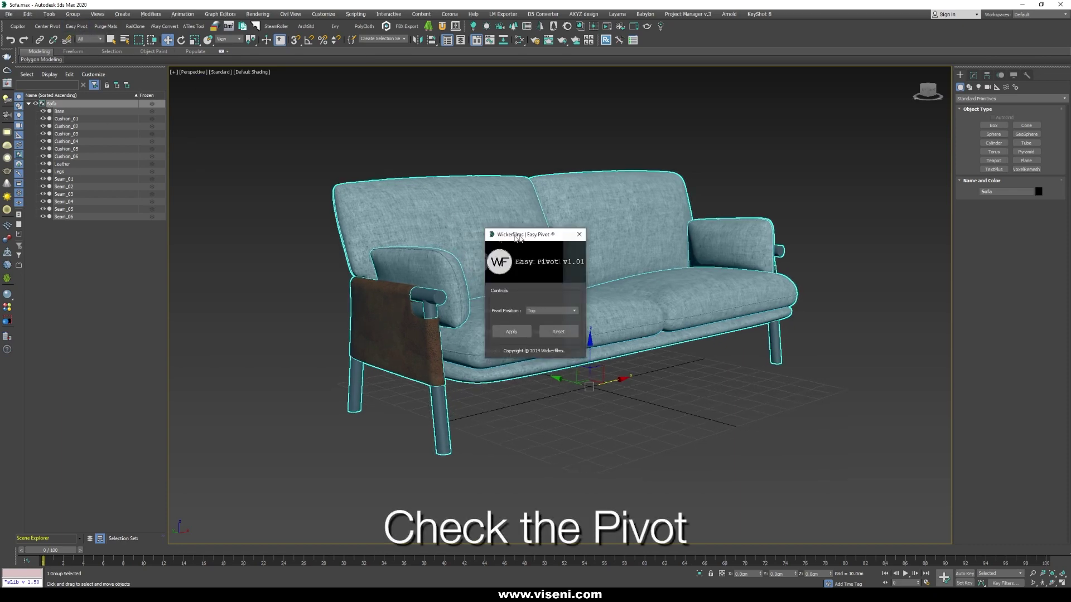
pyautogui.moveTo(519, 237); pyautogui.dragTo(352, 255)
pyautogui.click(387, 328)
pyautogui.click(371, 349)
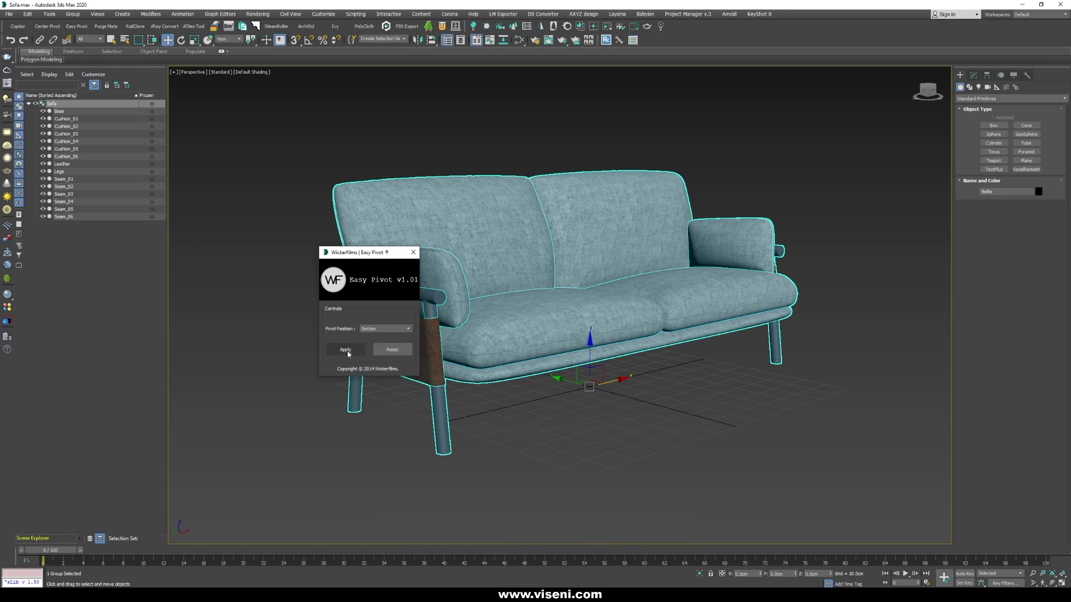
# Step: Apply the Center pivot position to the sofa group
pyautogui.click(378, 330)
pyautogui.click(371, 342)
pyautogui.click(348, 351)
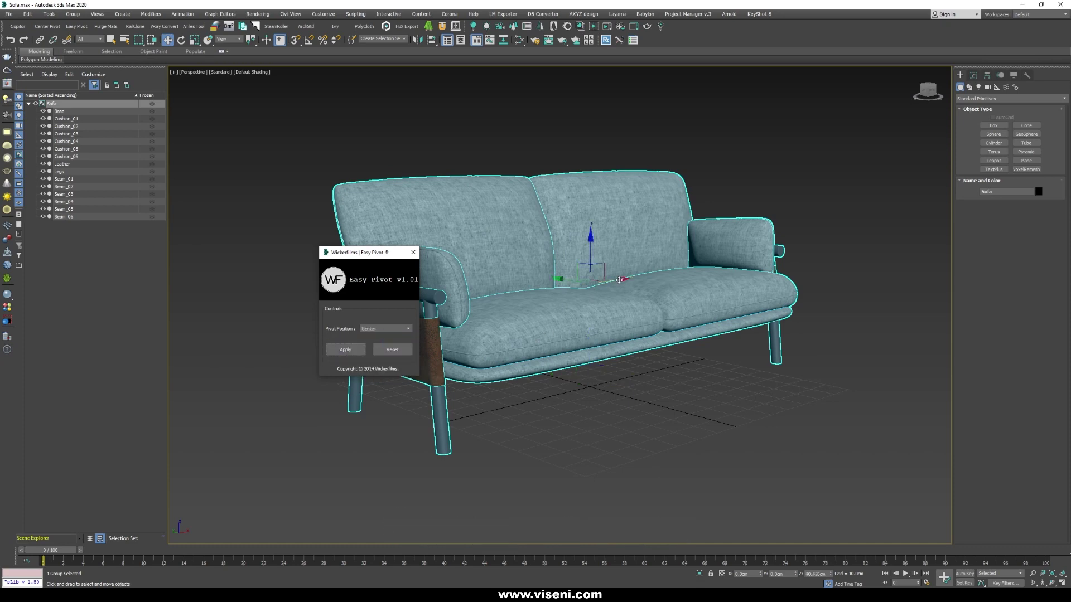
# Step: Set the sofa group's pivot position back to Bottom and close the Easy Pivot script
pyautogui.moveTo(616, 278)
pyautogui.keyDown('alt'); pyautogui.mouseDown(button='middle')
pyautogui.moveTo(720, 274)
pyautogui.moveTo(634, 279)
pyautogui.mouseUp(button='middle'); pyautogui.keyUp('alt')
pyautogui.click(393, 328)
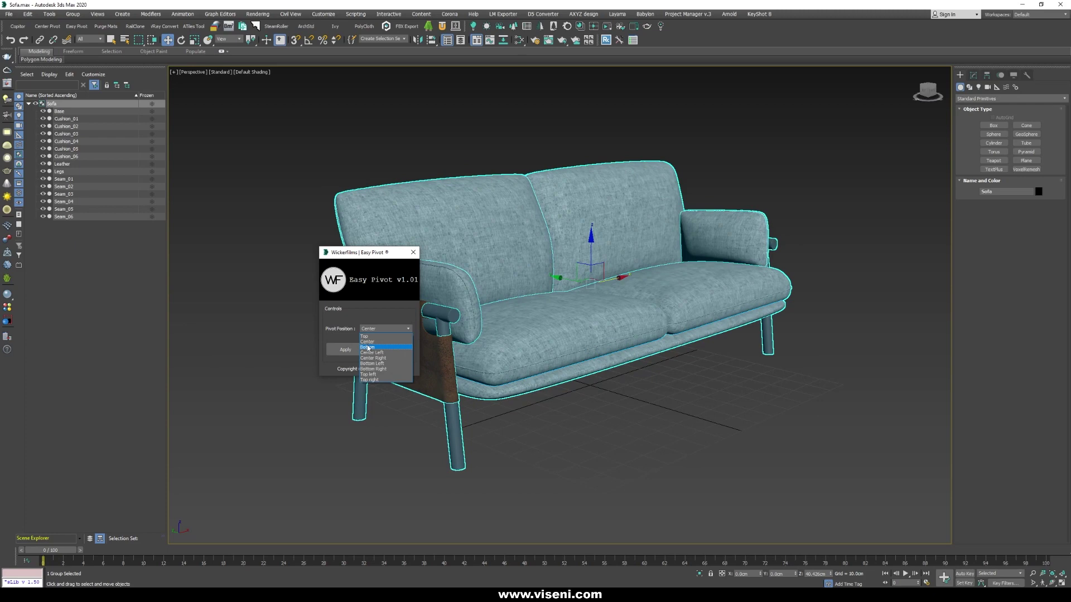
pyautogui.click(368, 347)
pyautogui.keyDown('alt'); pyautogui.moveTo(424, 291); pyautogui.dragTo(601, 361, button='middle'); pyautogui.keyUp('alt')
pyautogui.click(412, 254)
# Step: Move the sofa away from the origin and return it by setting its X and Y positions to 0
pyautogui.moveTo(601, 362); pyautogui.dragTo(726, 379)
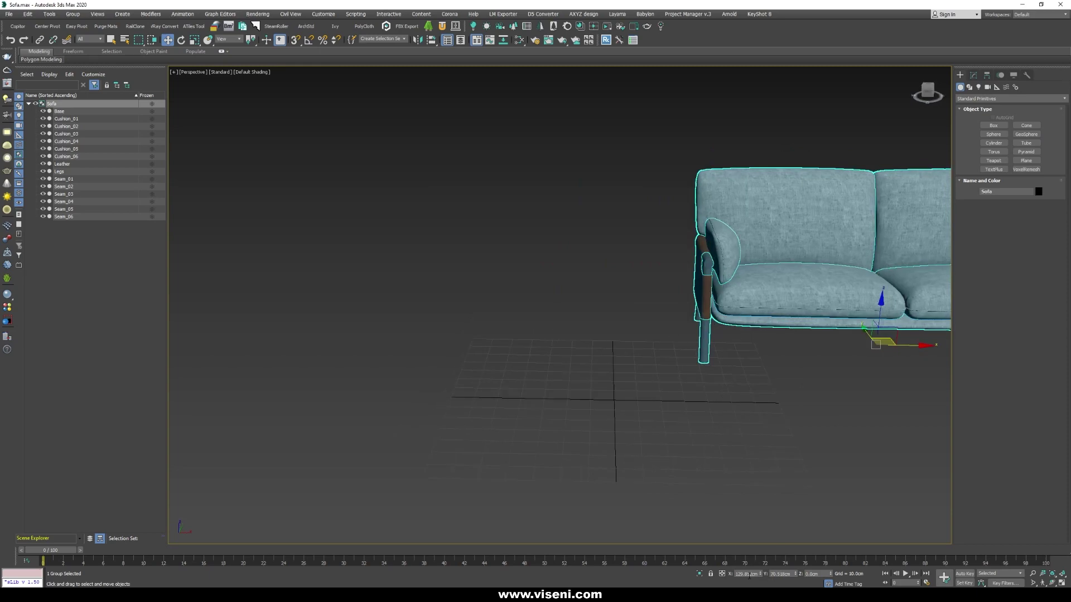
pyautogui.write('0')
pyautogui.press('Tab')
pyautogui.write('0')
pyautogui.press('Tab')
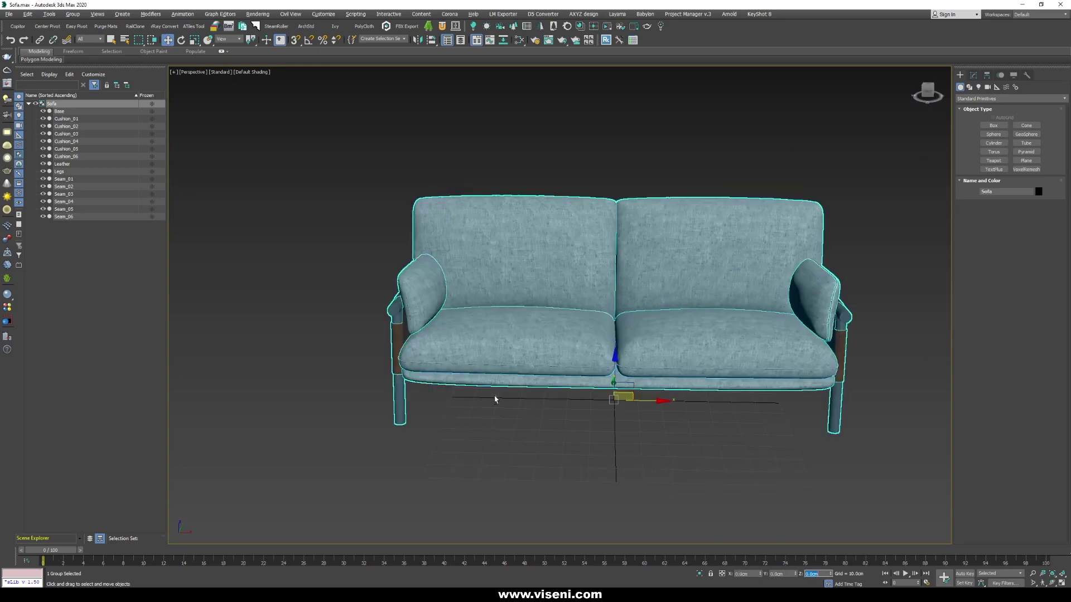
# Step: Open the Sofa group and select the objects Cushion_01 through Cushion_06
pyautogui.keyDown('alt'); pyautogui.moveTo(495, 399); pyautogui.dragTo(583, 417, button='middle'); pyautogui.keyUp('alt')
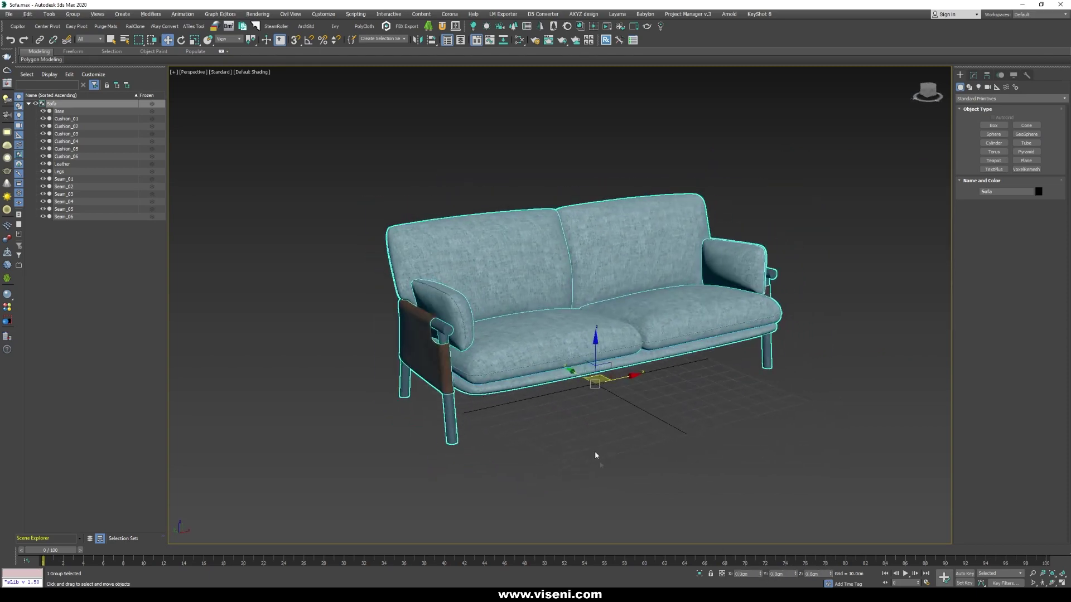
pyautogui.hotkey('alt', 'g')
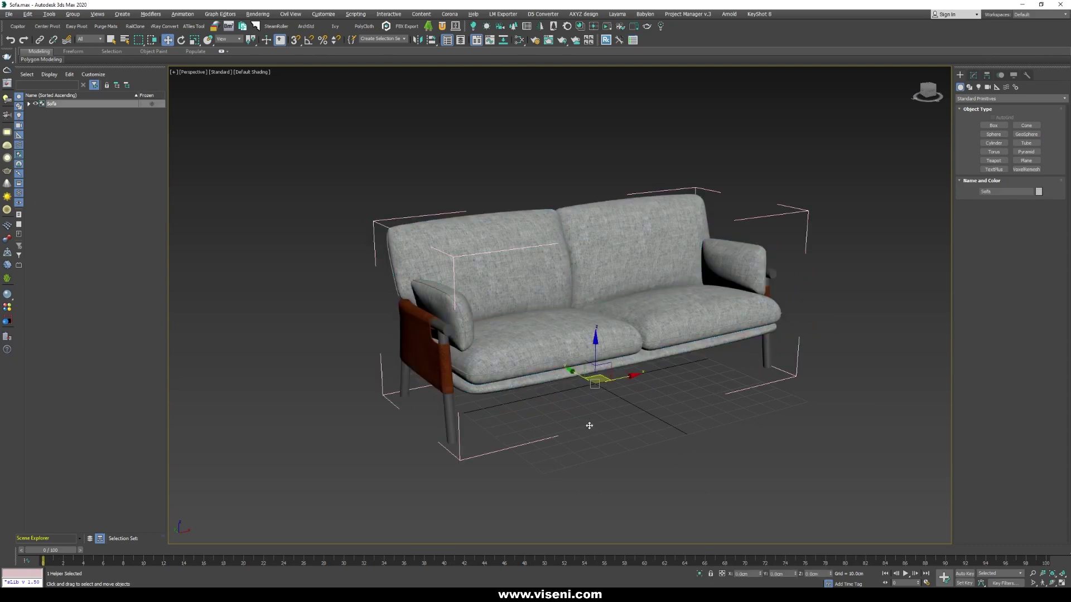
pyautogui.click(565, 347)
pyautogui.keyDown('alt'); pyautogui.moveTo(564, 347); pyautogui.dragTo(524, 337, button='middle'); pyautogui.keyUp('alt')
pyautogui.moveTo(68, 119); pyautogui.dragTo(69, 154)
pyautogui.click(70, 157)
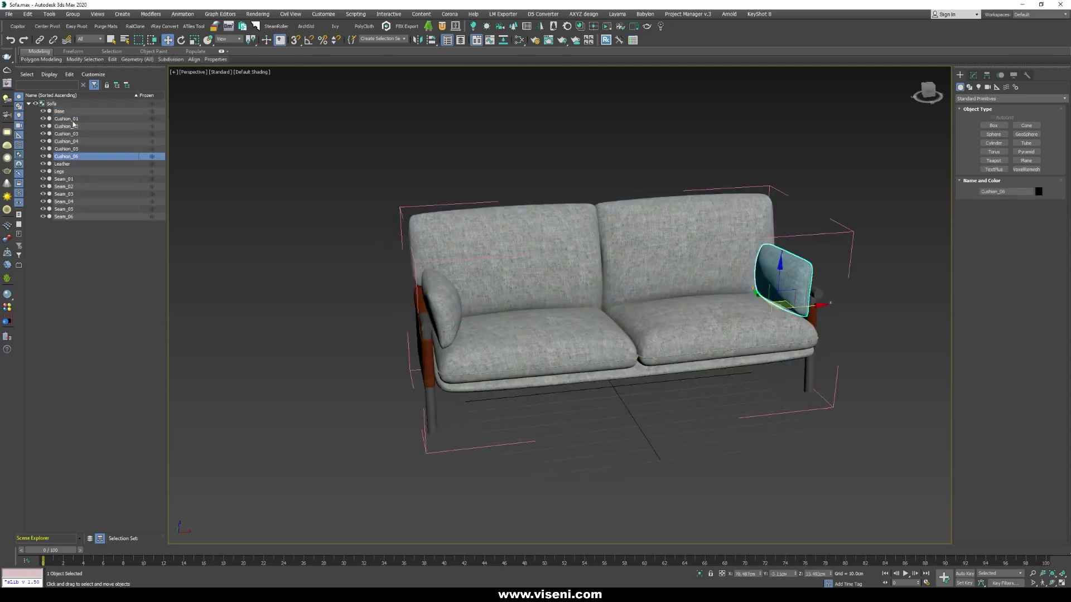
pyautogui.keyDown('shift'); pyautogui.click(66, 118); pyautogui.keyUp('shift')
# Step: Check the naming of the remaining parts by selecting Leather, Legs, and Seam_01 through Seam_06
pyautogui.click(62, 164)
pyautogui.click(62, 173)
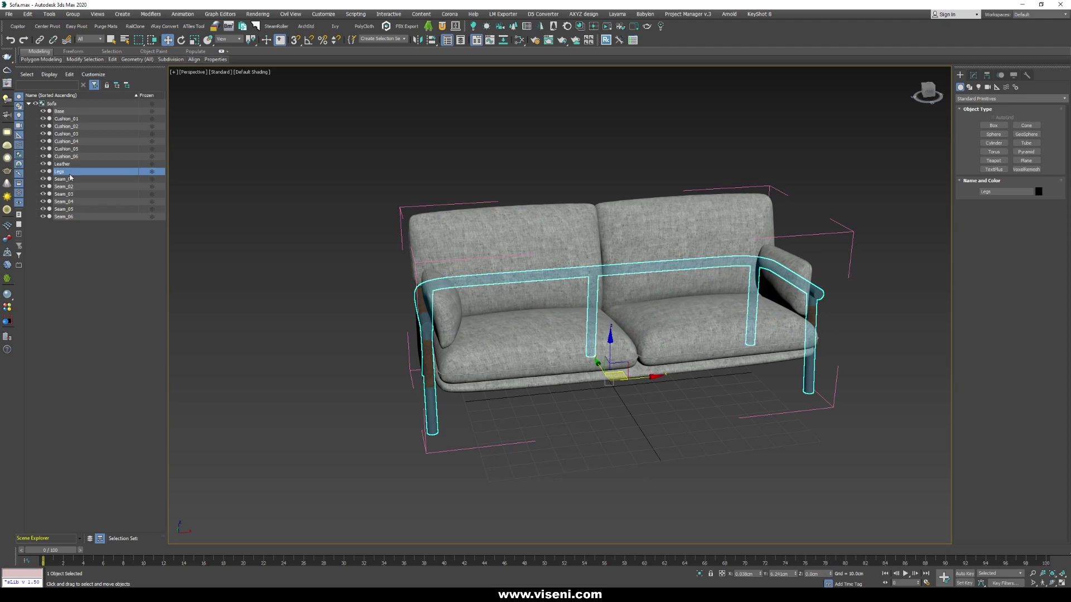
pyautogui.click(66, 179)
pyautogui.keyDown('shift'); pyautogui.click(63, 217); pyautogui.keyUp('shift')
pyautogui.keyDown('alt'); pyautogui.moveTo(602, 329); pyautogui.dragTo(570, 325, button='middle'); pyautogui.keyUp('alt')
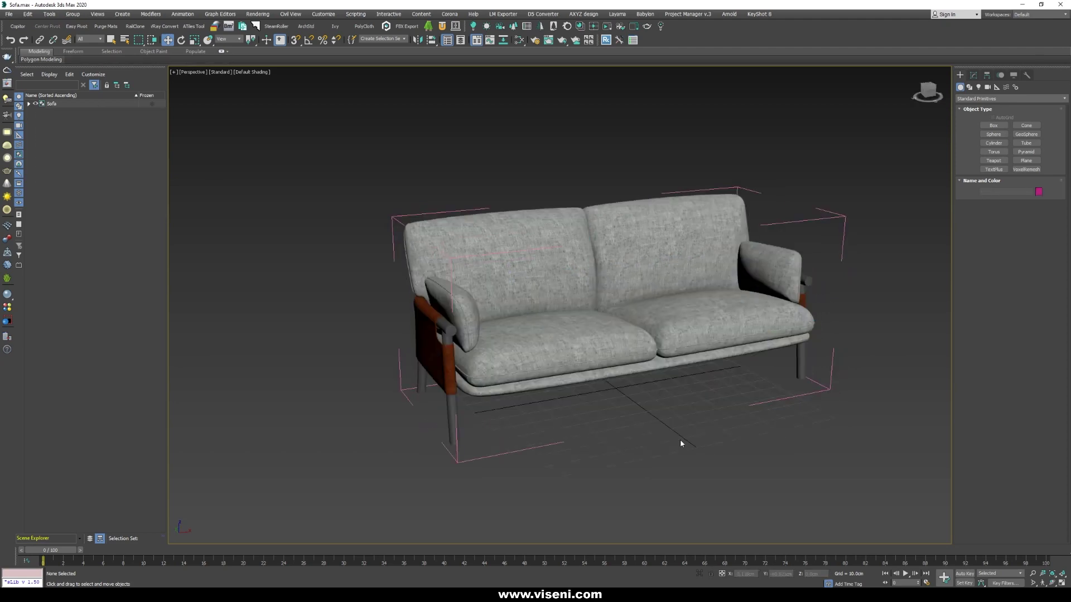
# Step: Select all sofa parts and enable Backface Cull in their object properties
pyautogui.click(695, 368)
pyautogui.rightClick(696, 274)
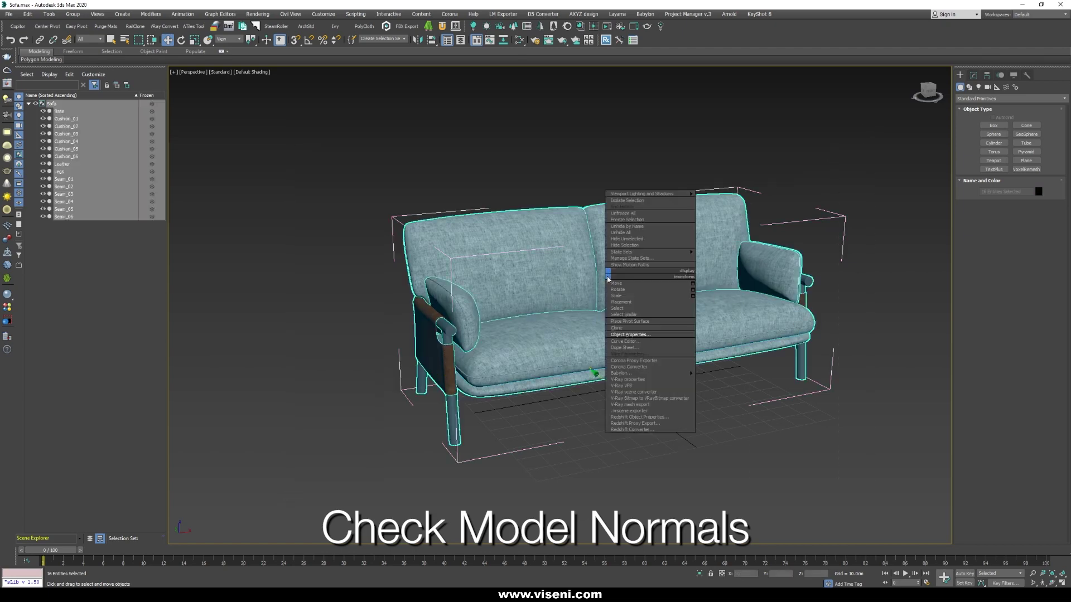
pyautogui.click(627, 335)
pyautogui.click(462, 322)
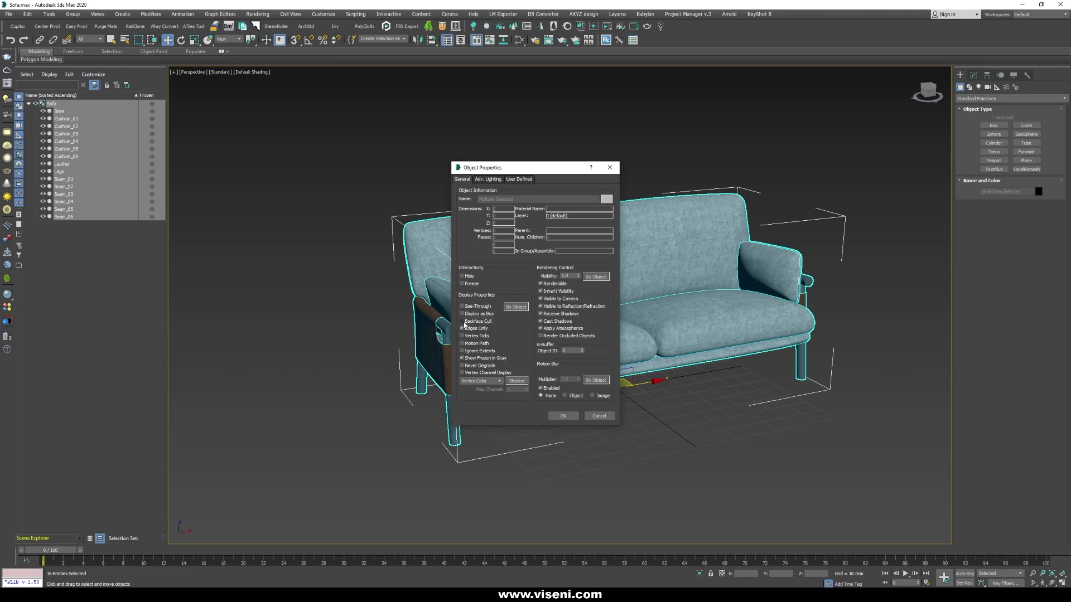
pyautogui.click(563, 416)
# Step: Apply a Normal modifier with Flip Normals to Cushion_03 and inspect the inverted seat cushion
pyautogui.click(684, 316)
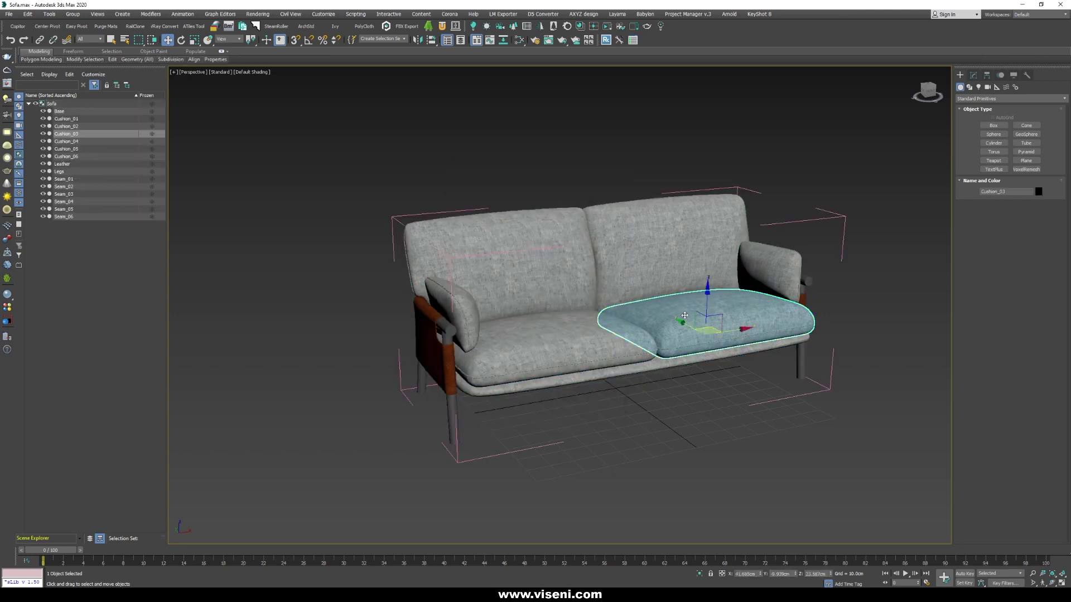
pyautogui.click(974, 76)
pyautogui.click(979, 101)
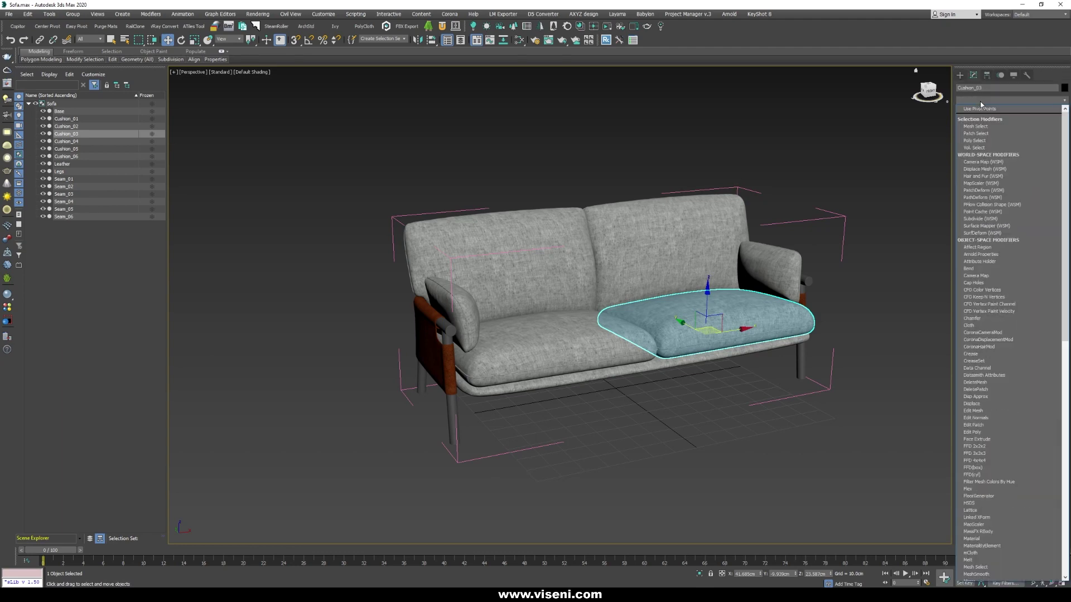
pyautogui.press('n')
pyautogui.press('n')
pyautogui.press('Return')
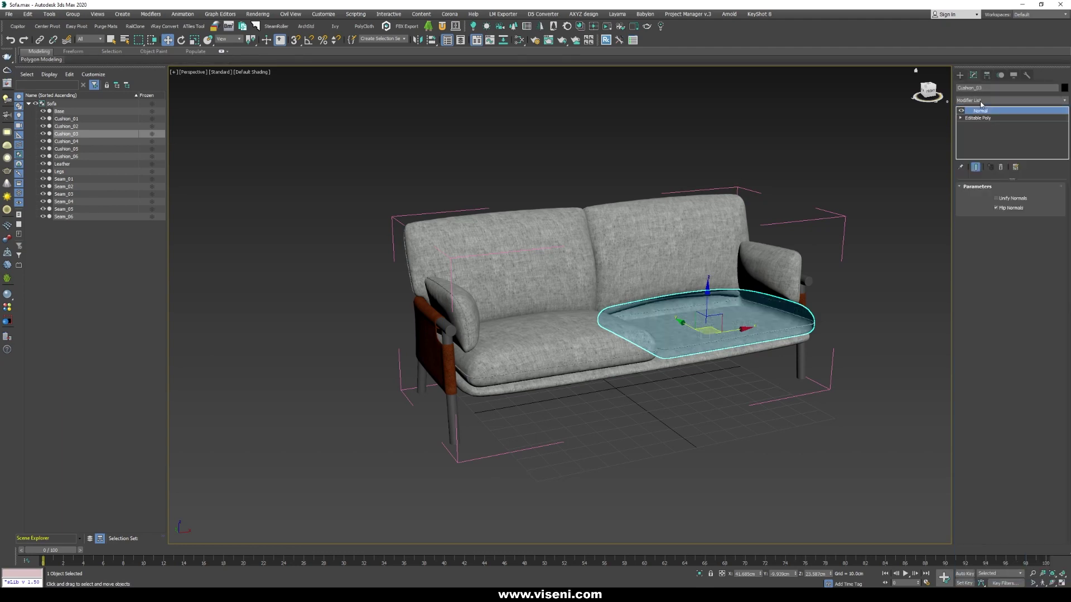
pyautogui.click(795, 413)
pyautogui.scroll(2, 747, 357)
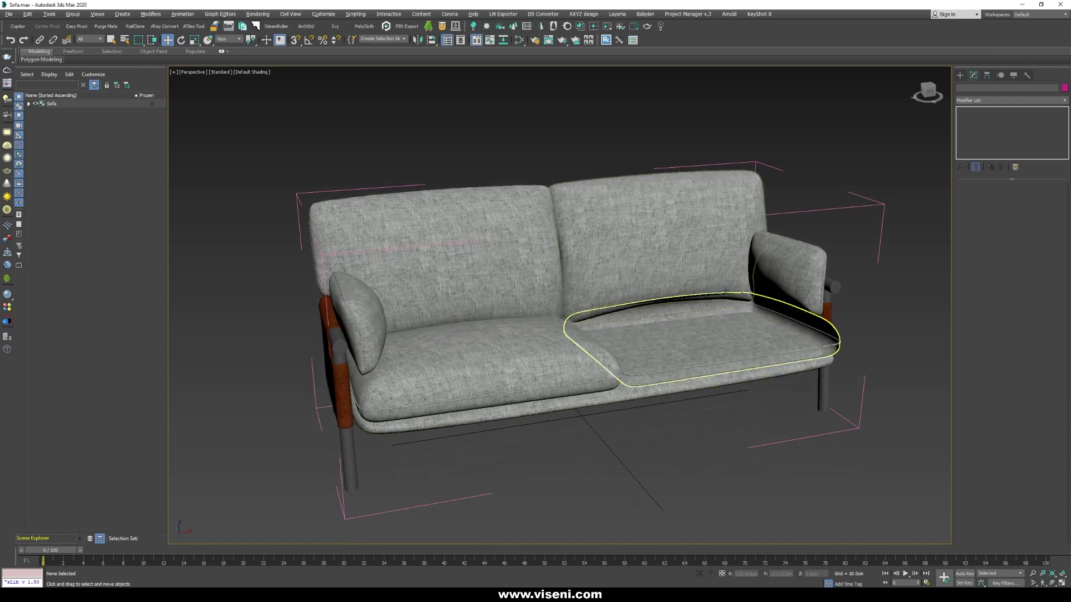
pyautogui.moveTo(747, 327); pyautogui.dragTo(710, 300, button='middle')
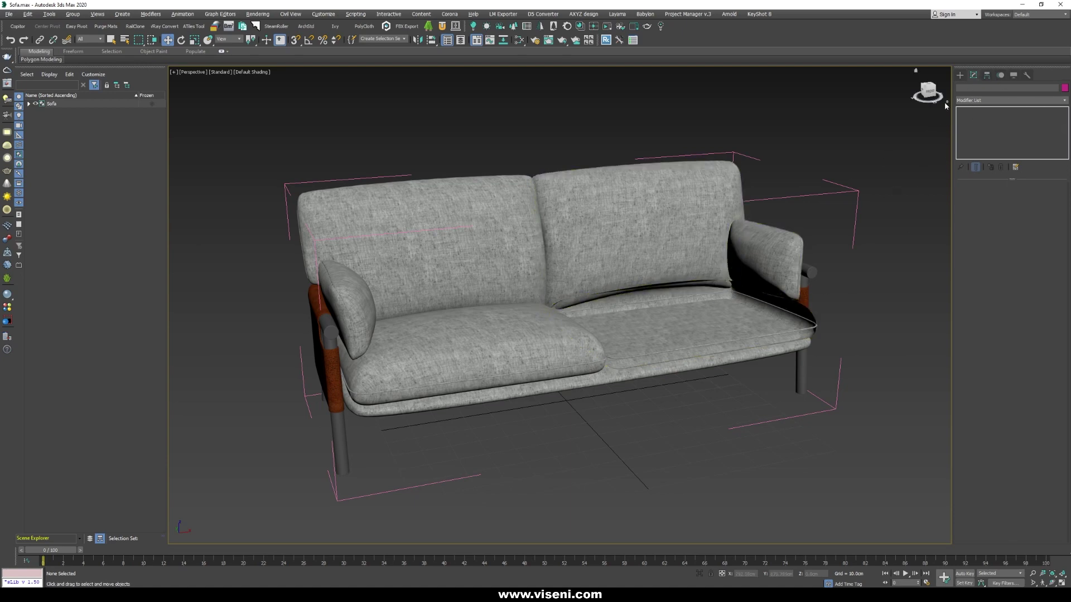
# Step: Remove the Normal modifier from Cushion_03
pyautogui.click(807, 317)
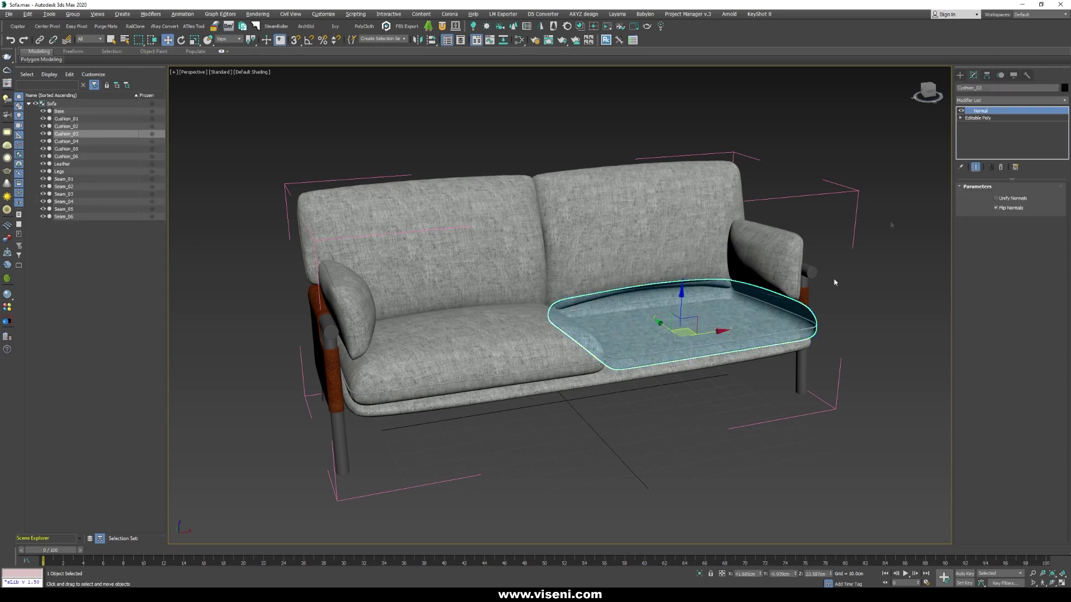
pyautogui.click(1000, 168)
pyautogui.moveTo(695, 310)
pyautogui.keyDown('alt'); pyautogui.mouseDown(button='middle')
pyautogui.moveTo(687, 336)
pyautogui.moveTo(732, 311)
pyautogui.mouseUp(button='middle'); pyautogui.keyUp('alt')
pyautogui.scroll(-1, 732, 308)
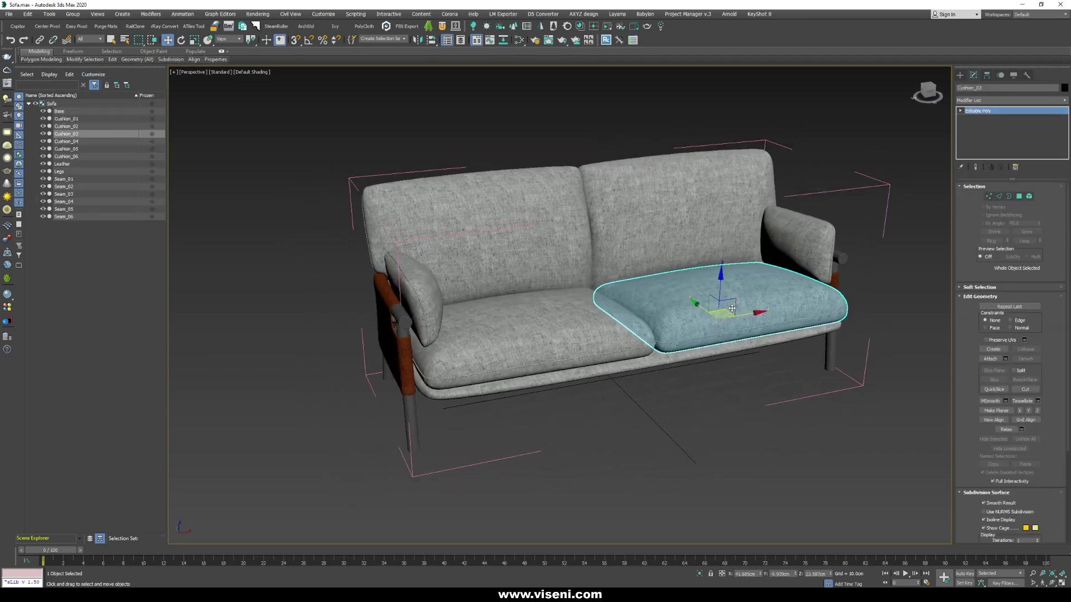
pyautogui.click(51, 15)
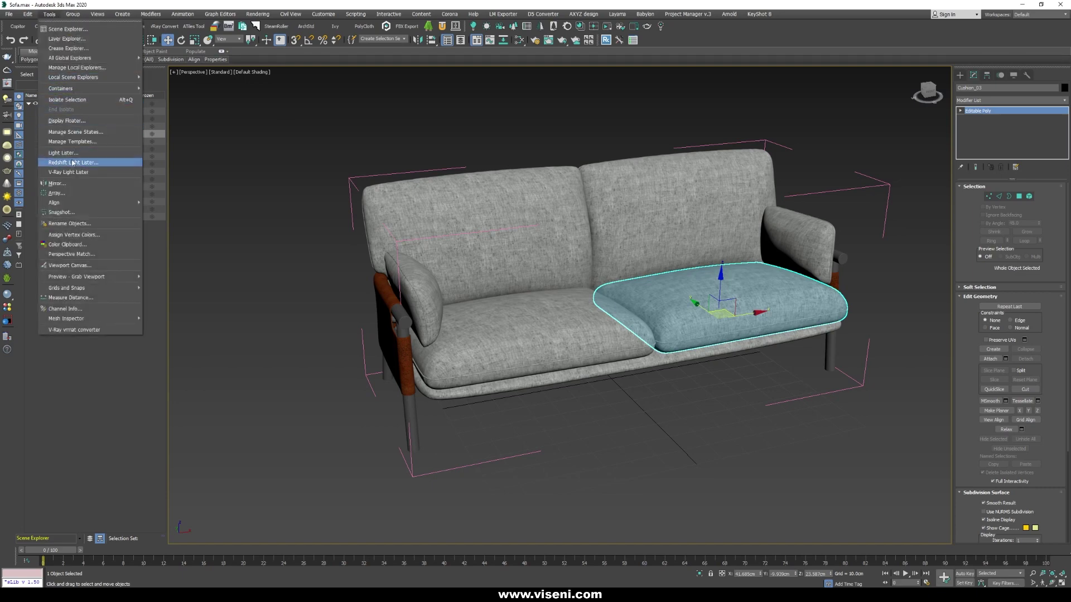
pyautogui.click(316, 5)
pyautogui.moveTo(601, 232); pyautogui.dragTo(593, 232, button='middle')
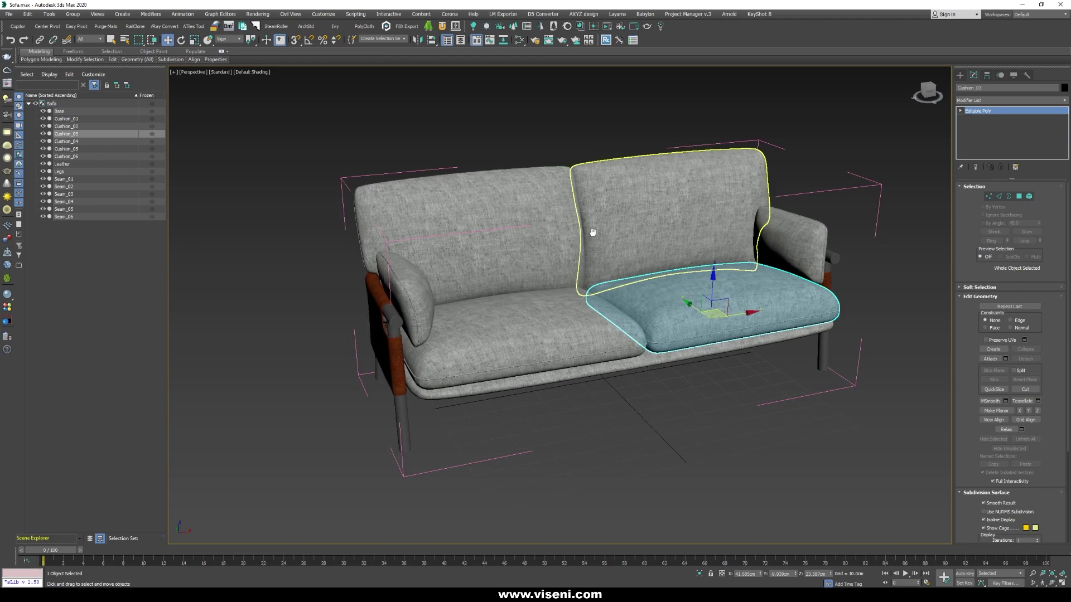
# Step: Clone Cushion_03 as a copy beside the sofa and delete that copy
pyautogui.keyDown('alt'); pyautogui.moveTo(879, 290); pyautogui.dragTo(742, 282, button='middle'); pyautogui.keyUp('alt')
pyautogui.keyDown('shift'); pyautogui.moveTo(659, 298); pyautogui.dragTo(873, 292); pyautogui.keyUp('shift')
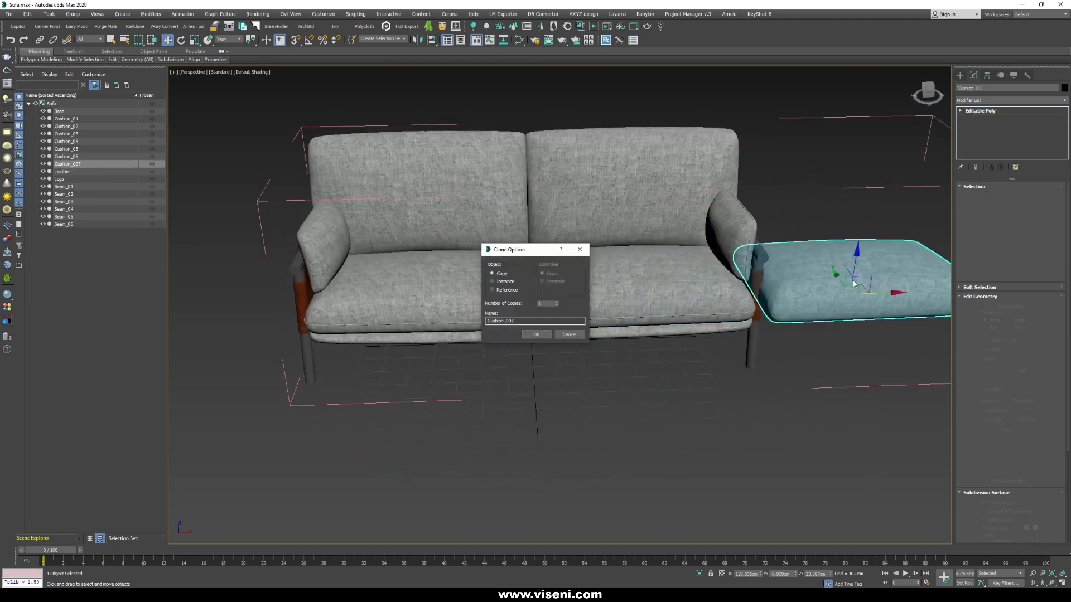
pyautogui.click(533, 333)
pyautogui.moveTo(663, 301)
pyautogui.keyDown('alt'); pyautogui.mouseDown(button='middle')
pyautogui.moveTo(781, 291)
pyautogui.moveTo(727, 292)
pyautogui.mouseUp(button='middle'); pyautogui.keyUp('alt')
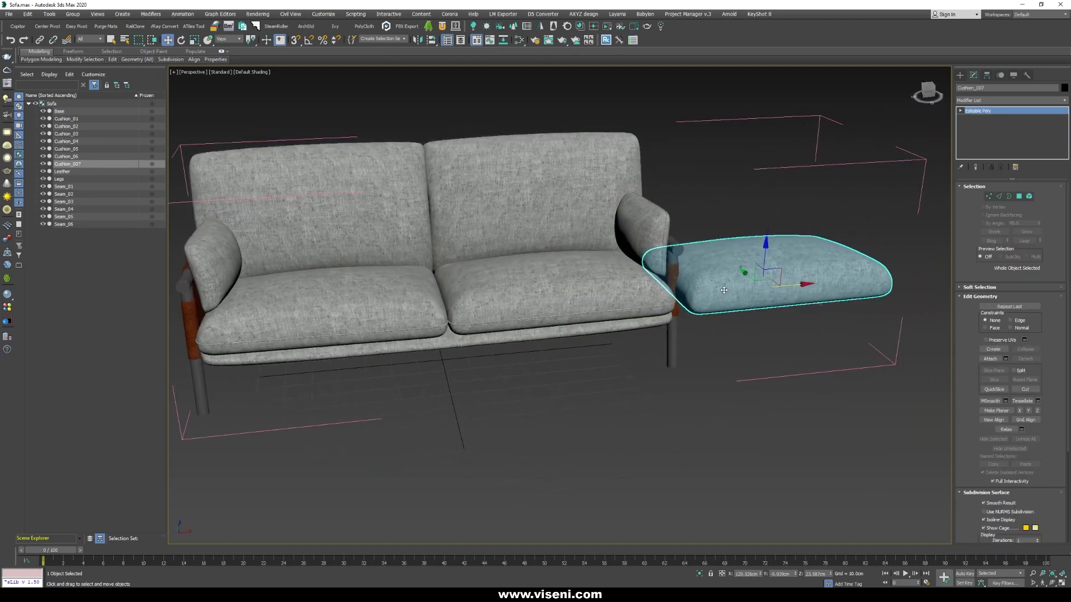
pyautogui.press('Delete')
# Step: Open the Reset XForm utility and select the two seat cushions and two back cushions
pyautogui.click(1027, 75)
pyautogui.click(1010, 178)
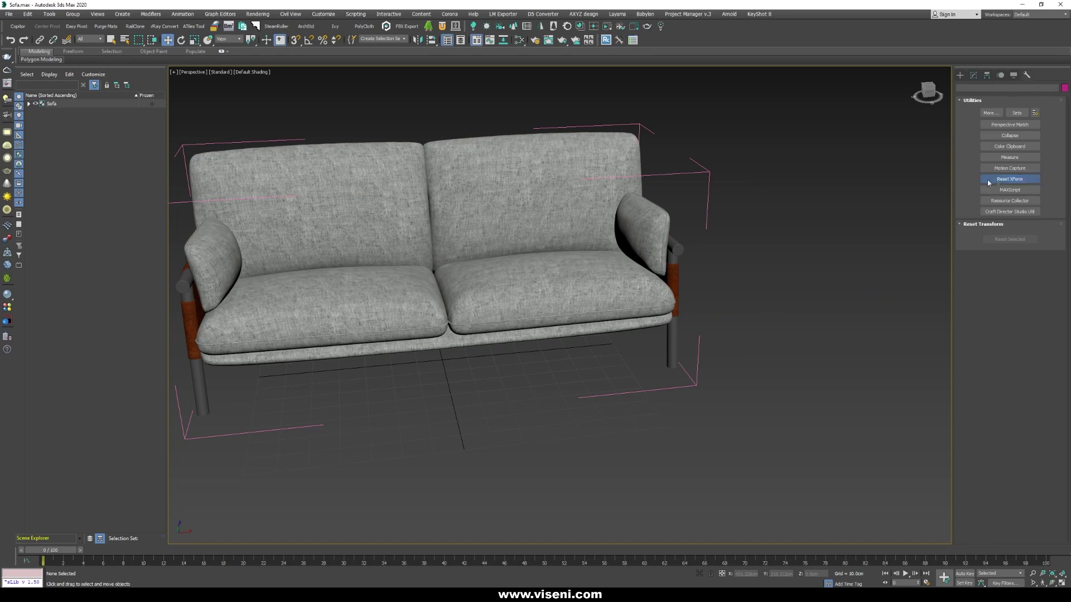
pyautogui.moveTo(531, 277); pyautogui.dragTo(596, 282, button='middle')
pyautogui.click(429, 302)
pyautogui.keyDown('ctrl'); pyautogui.click(582, 287); pyautogui.keyUp('ctrl')
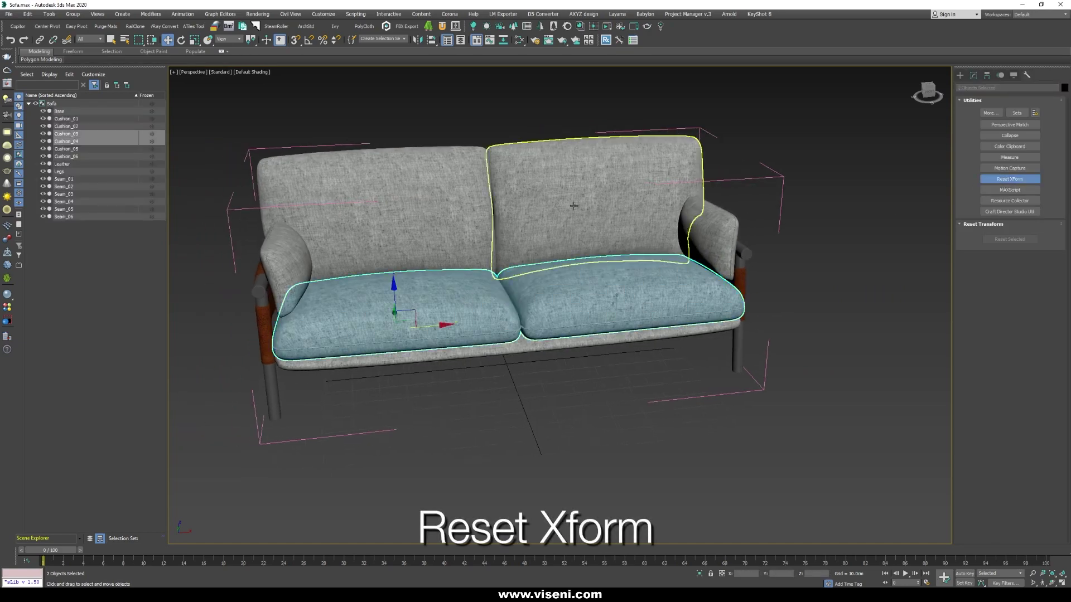
pyautogui.keyDown('ctrl'); pyautogui.click(557, 228); pyautogui.keyUp('ctrl')
pyautogui.keyDown('ctrl'); pyautogui.click(418, 224); pyautogui.keyUp('ctrl')
pyautogui.moveTo(576, 233); pyautogui.dragTo(600, 242, button='middle')
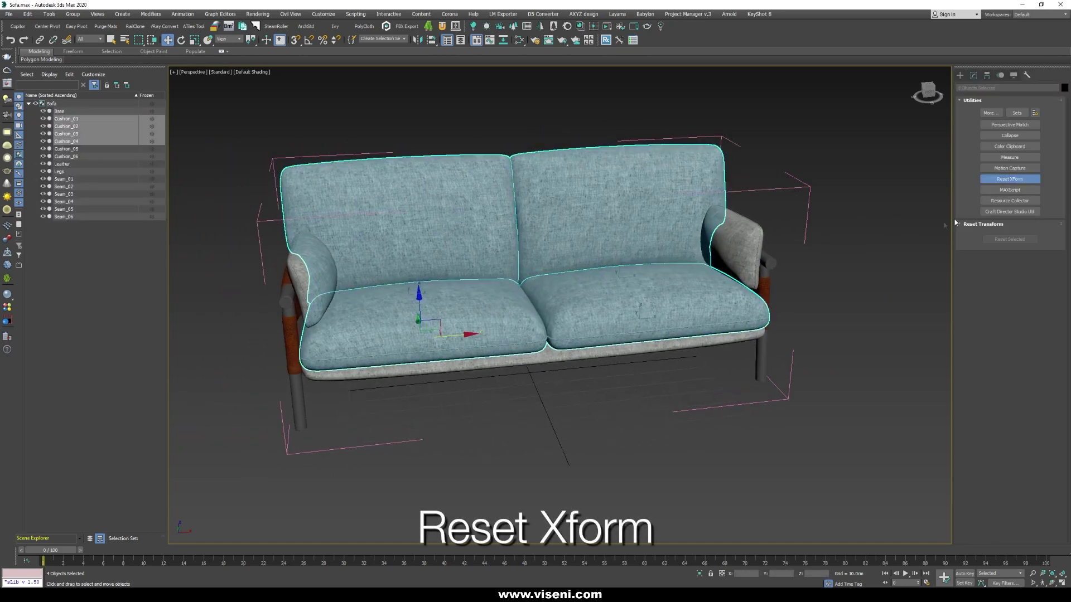
# Step: Select all sofa parts, open and confirm their object properties, and select only the open Sofa group's helper
pyautogui.click(862, 240)
pyautogui.rightClick(622, 262)
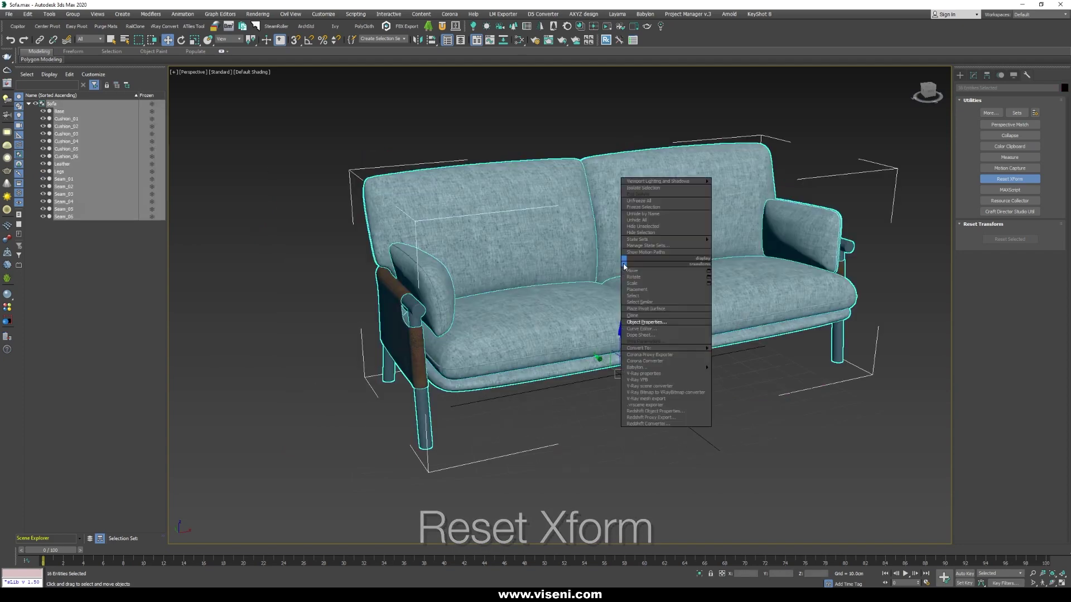
pyautogui.click(646, 323)
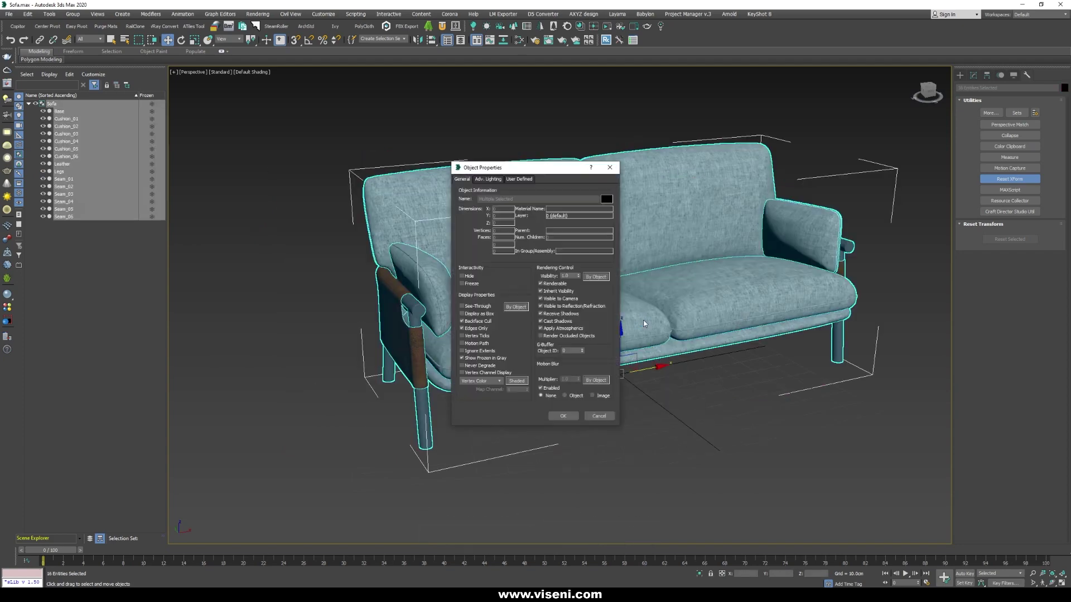
pyautogui.click(572, 416)
pyautogui.scroll(-1, 622, 390)
pyautogui.hotkey('alt', 'g')
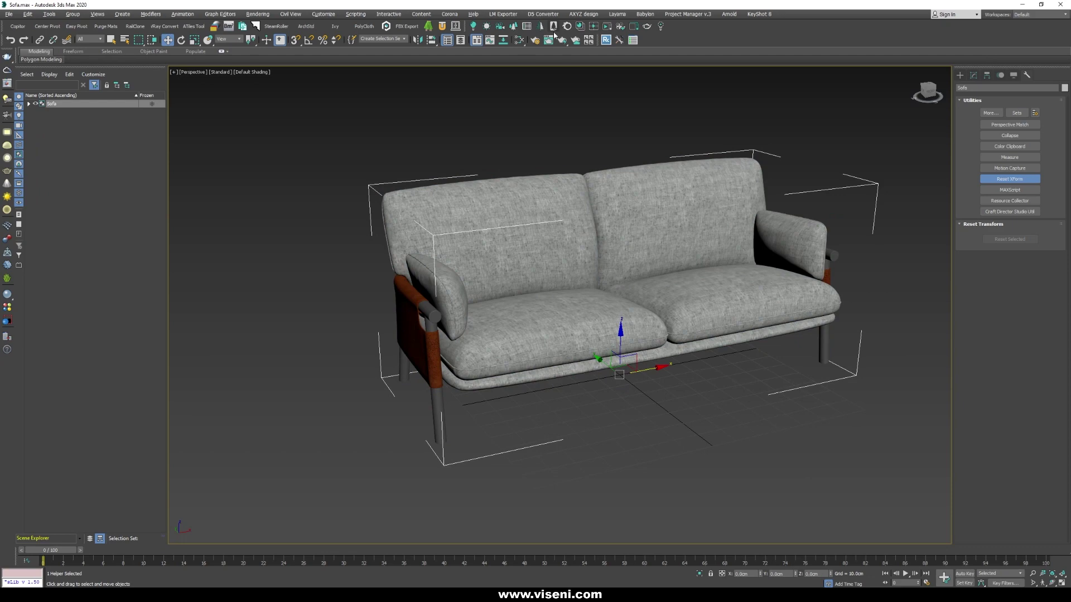
# Step: Open the Slate Material Editor, move it aside, and pick the fabric material from the sofa's right back cushion into the view
pyautogui.click(519, 39)
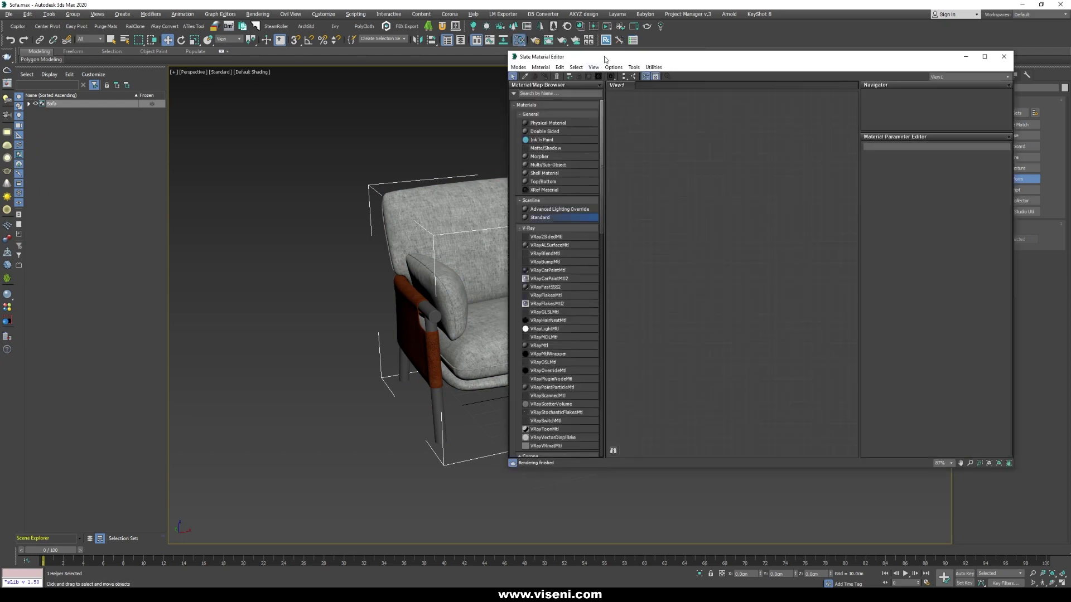
pyautogui.moveTo(605, 57); pyautogui.dragTo(797, 76)
pyautogui.click(717, 96)
pyautogui.click(660, 227)
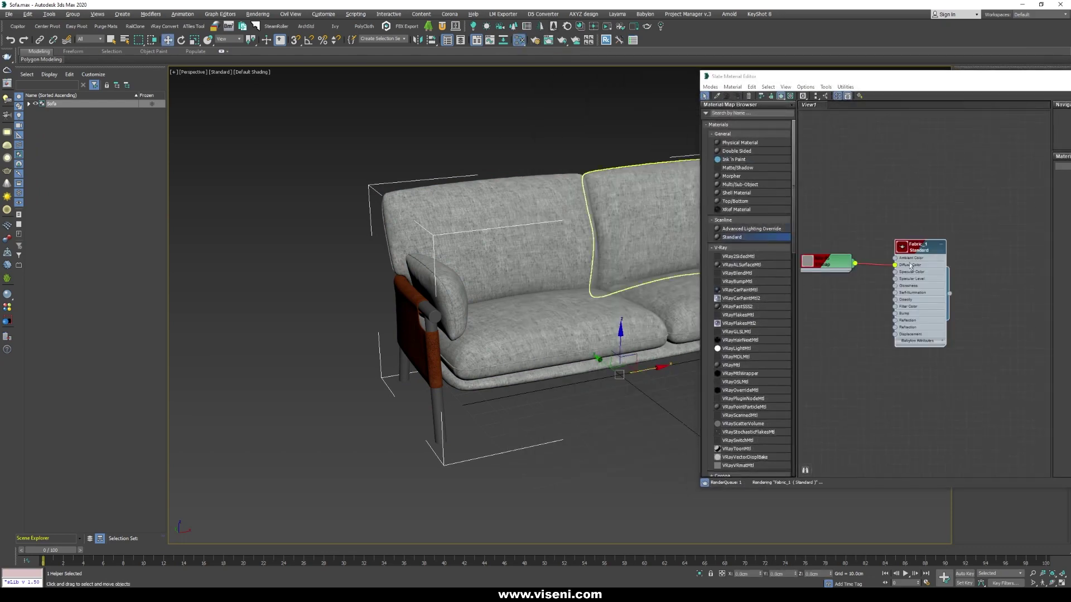
pyautogui.moveTo(911, 266); pyautogui.dragTo(919, 273, button='middle')
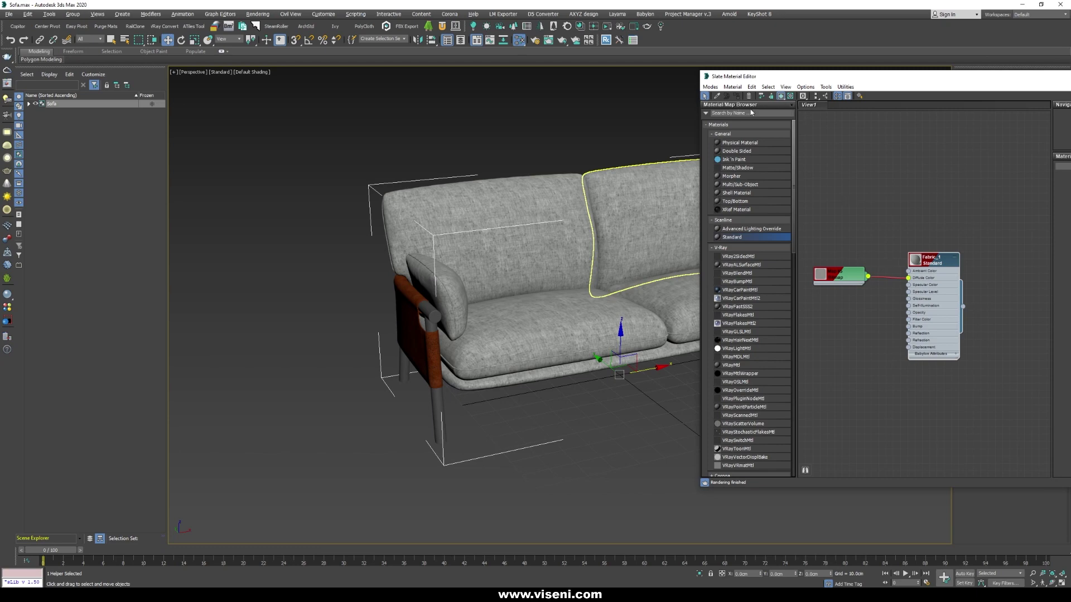
# Step: Pick the leather material from the sofa's armrest into the material view and arrange its nodes above the fabric material's
pyautogui.click(717, 96)
pyautogui.click(414, 332)
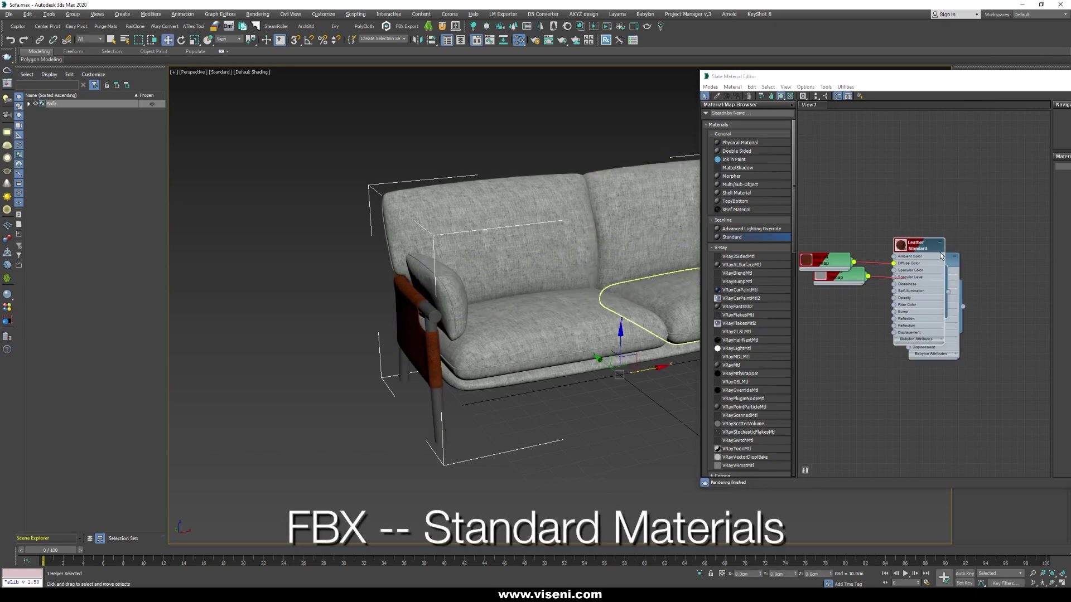
pyautogui.moveTo(941, 256); pyautogui.dragTo(964, 155)
pyautogui.moveTo(826, 262); pyautogui.dragTo(846, 175)
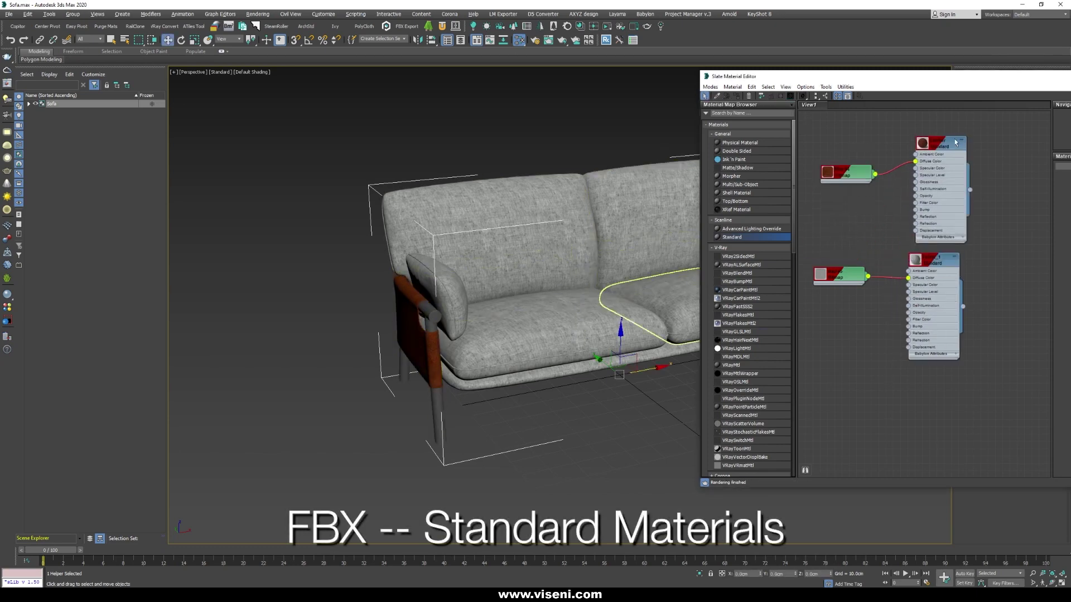
pyautogui.click(930, 260)
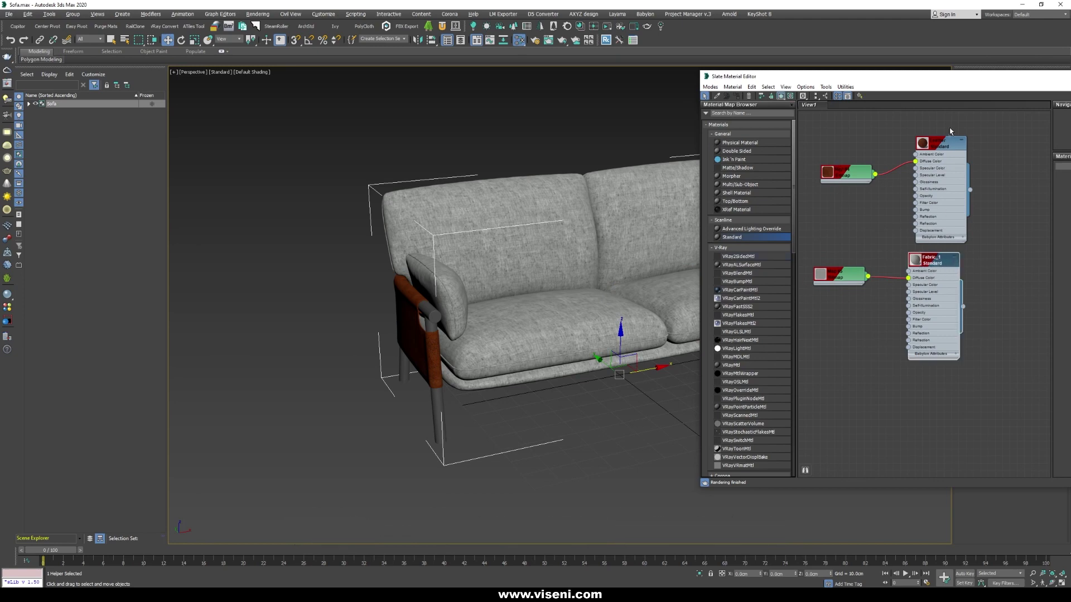
pyautogui.moveTo(940, 144); pyautogui.dragTo(934, 144)
pyautogui.moveTo(845, 173); pyautogui.dragTo(844, 157)
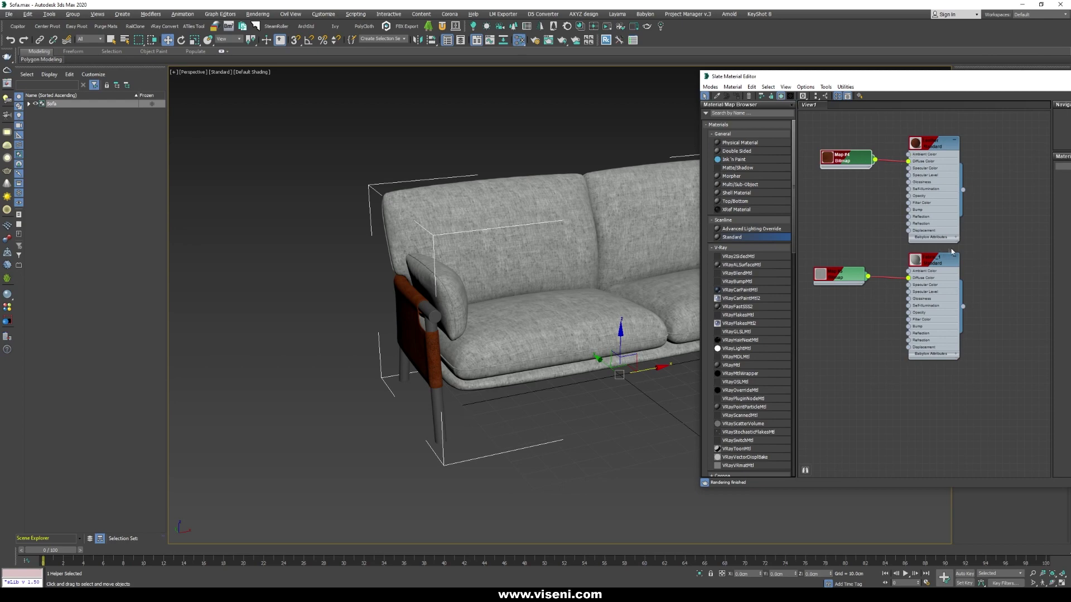
# Step: Bring the whole Slate Material Editor into view, examine the Leather material's parameters, and close the editor
pyautogui.moveTo(876, 77); pyautogui.dragTo(723, 79)
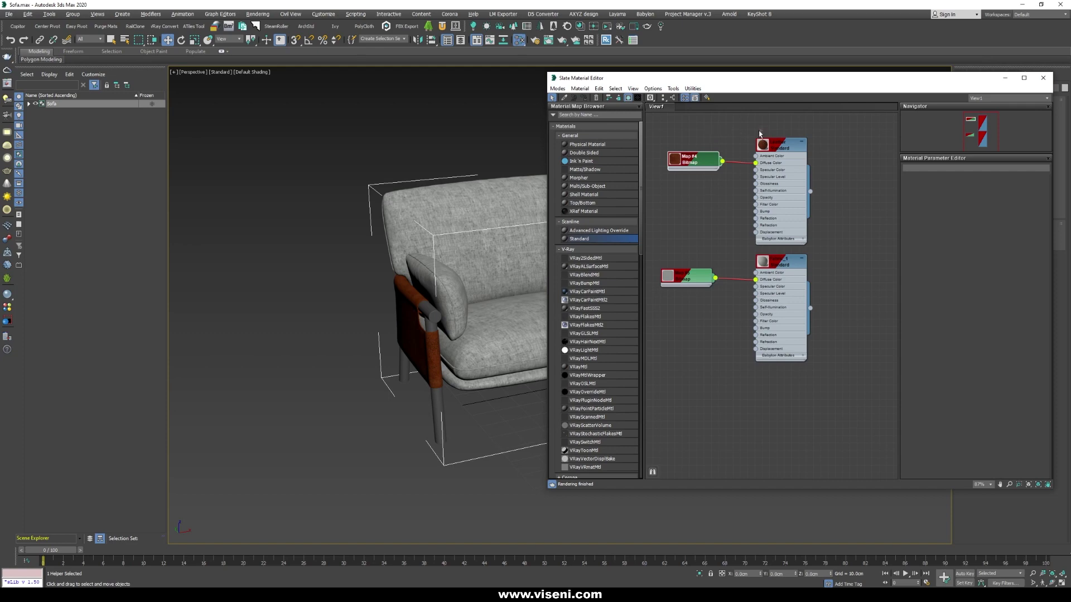
pyautogui.doubleClick(786, 149)
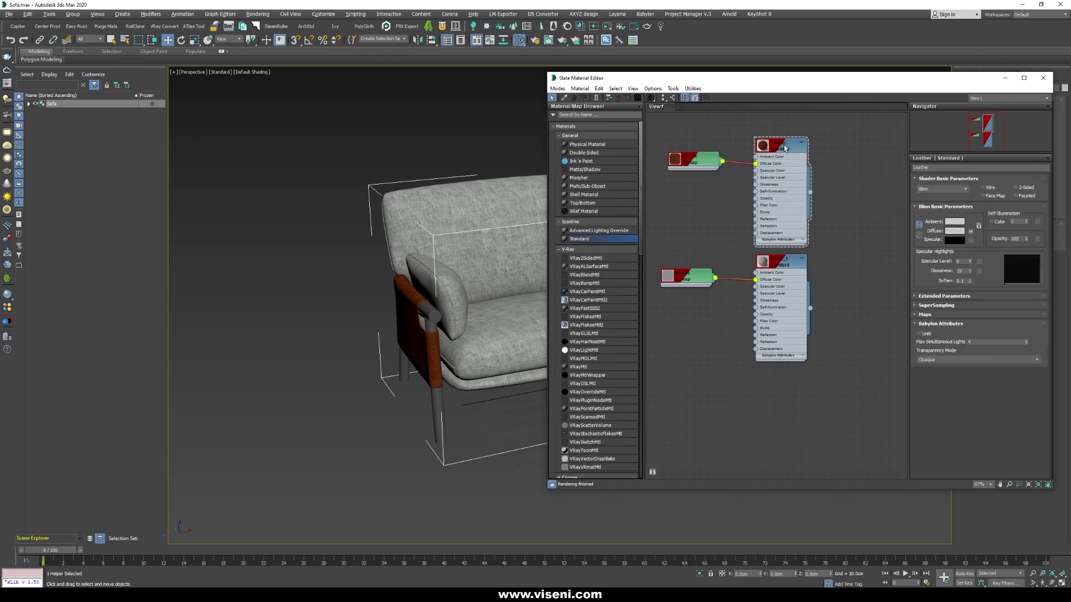
pyautogui.moveTo(785, 147); pyautogui.dragTo(786, 140)
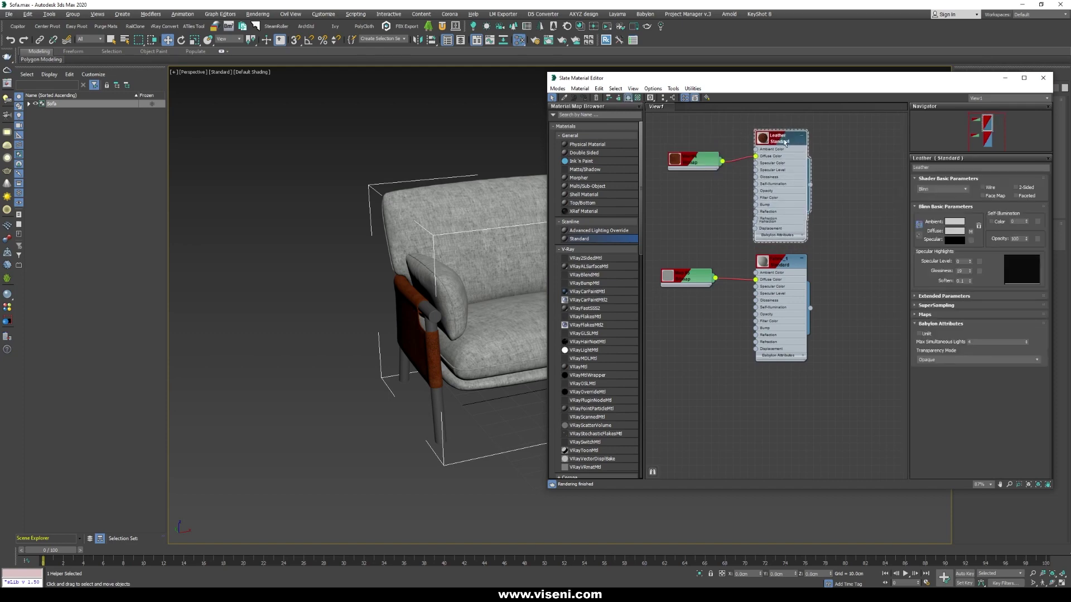
pyautogui.click(1047, 80)
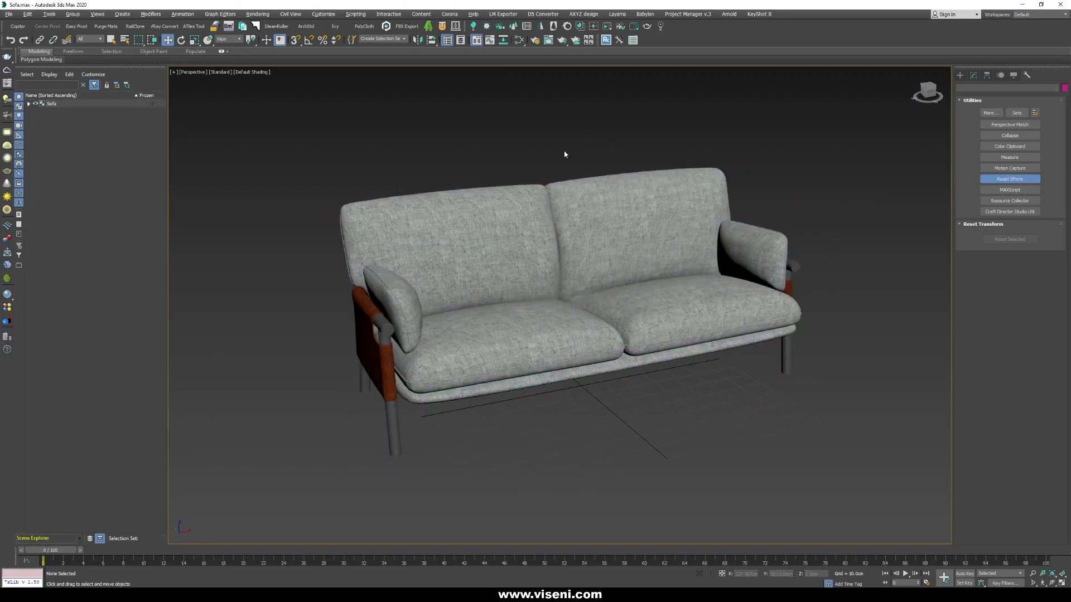
# Step: Export the selected Sofa group as Sofa.fbx in the Export folder, replacing the existing file and accepting the current FBX options
pyautogui.click(8, 15)
pyautogui.moveTo(34, 139)
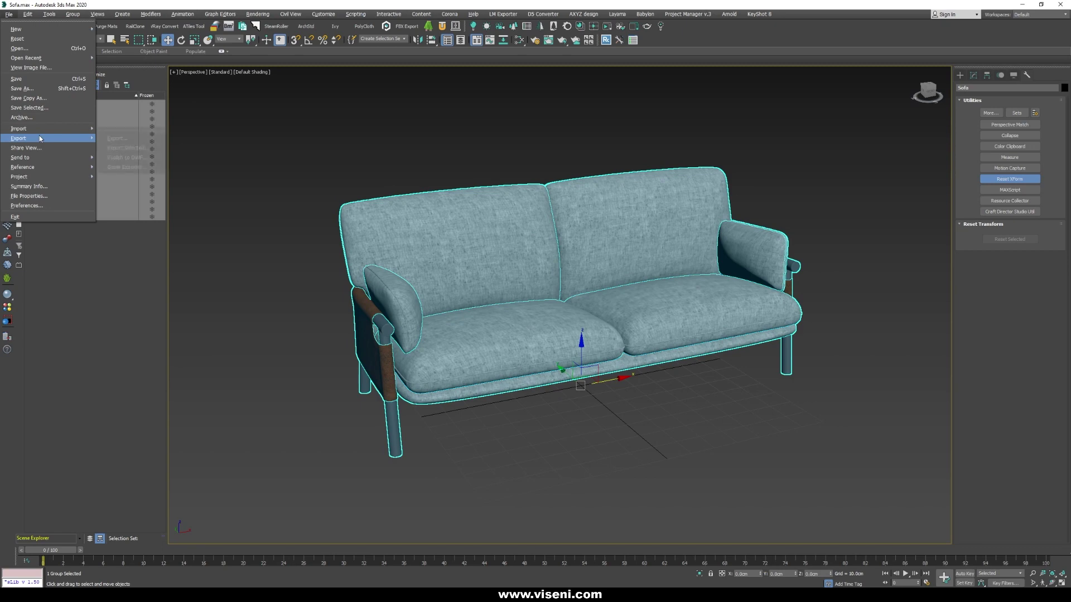
pyautogui.click(141, 148)
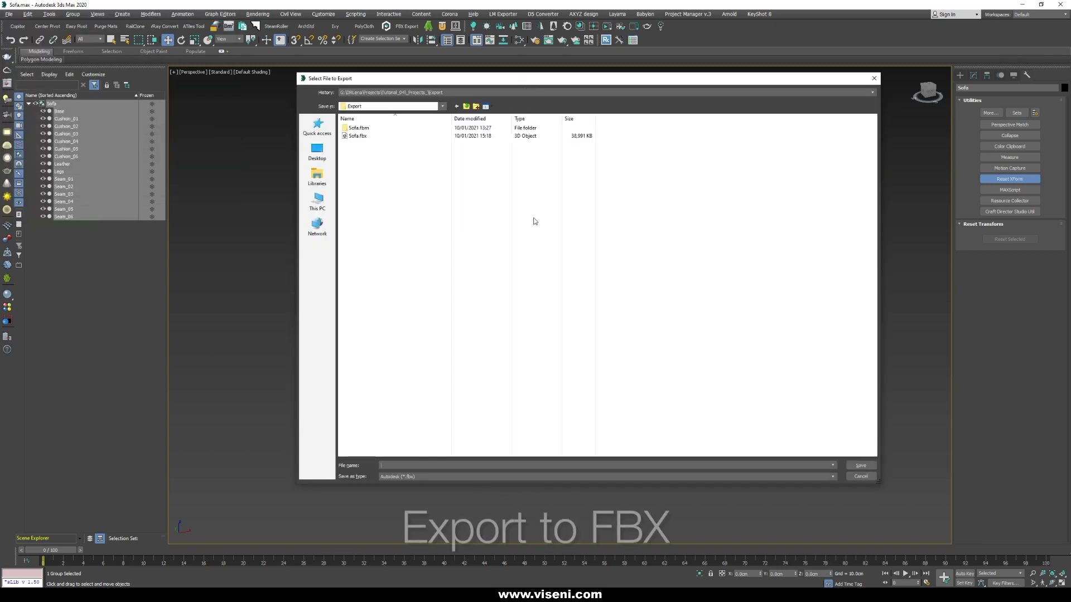
pyautogui.click(355, 138)
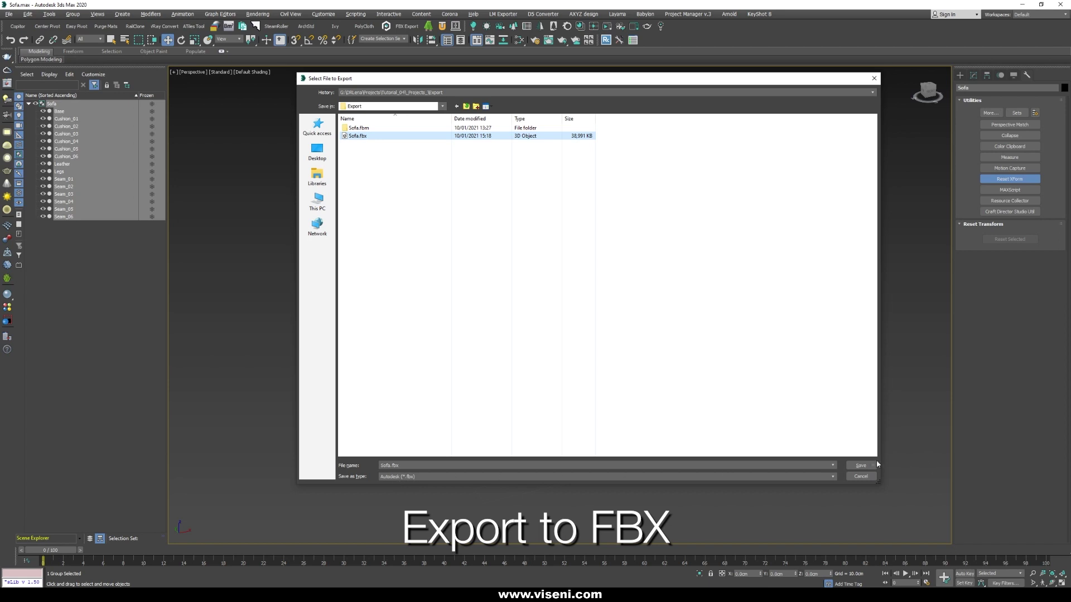
pyautogui.click(860, 466)
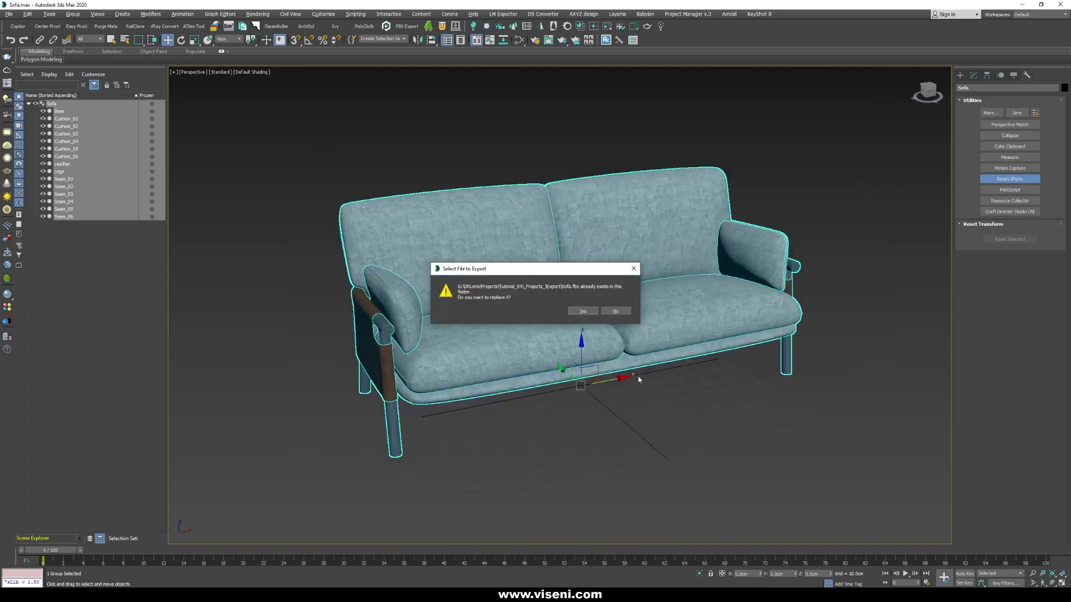
pyautogui.click(586, 311)
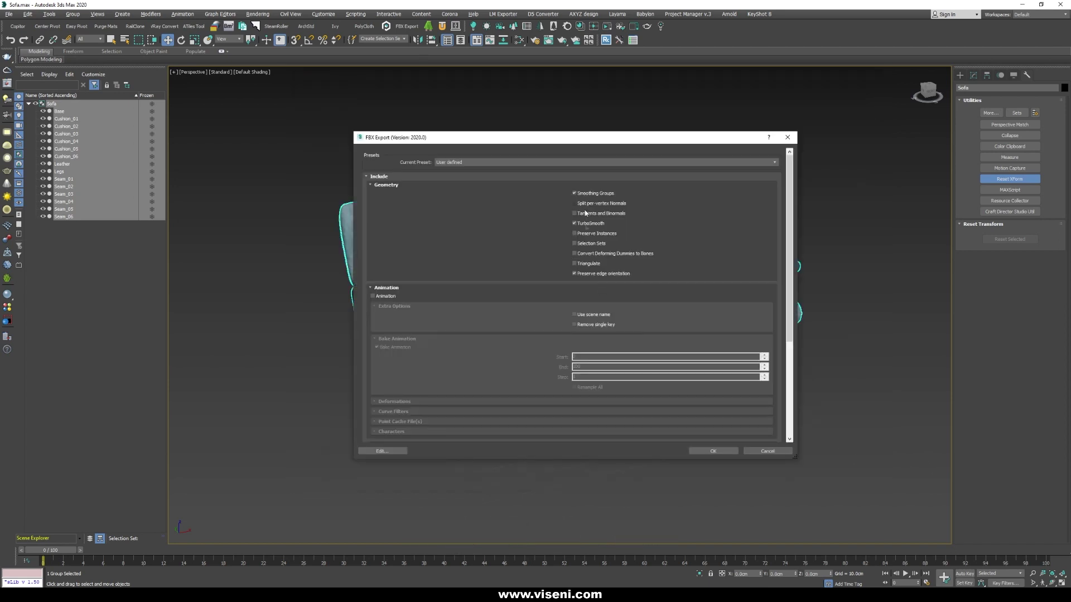
pyautogui.click(734, 450)
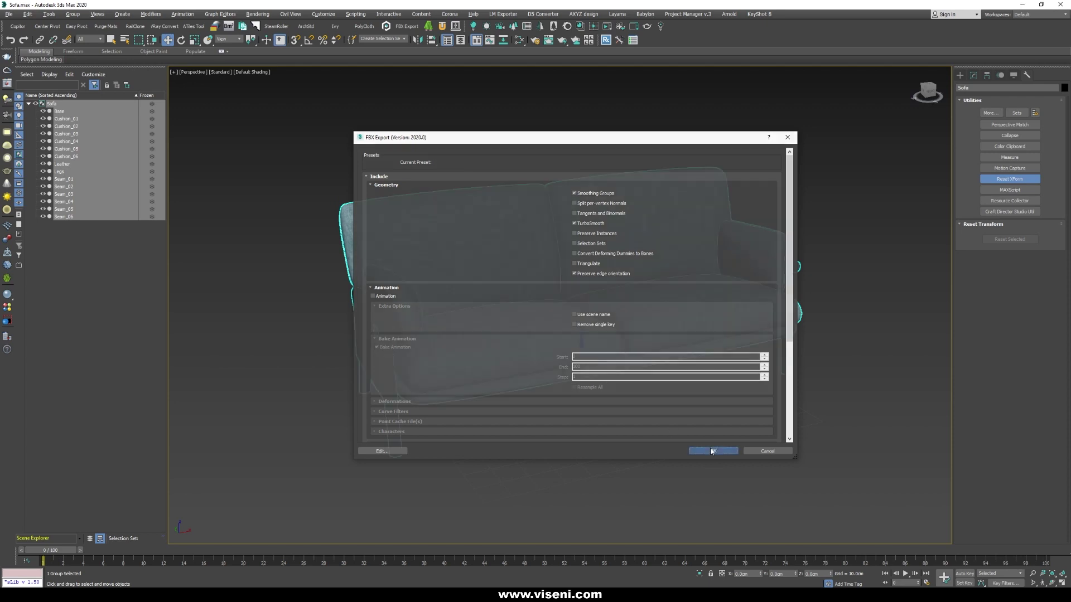
# Step: Deselect the sofa, display edged faces, and examine the wireframe of its cushions, armrests and legs from several angles
pyautogui.press('q')
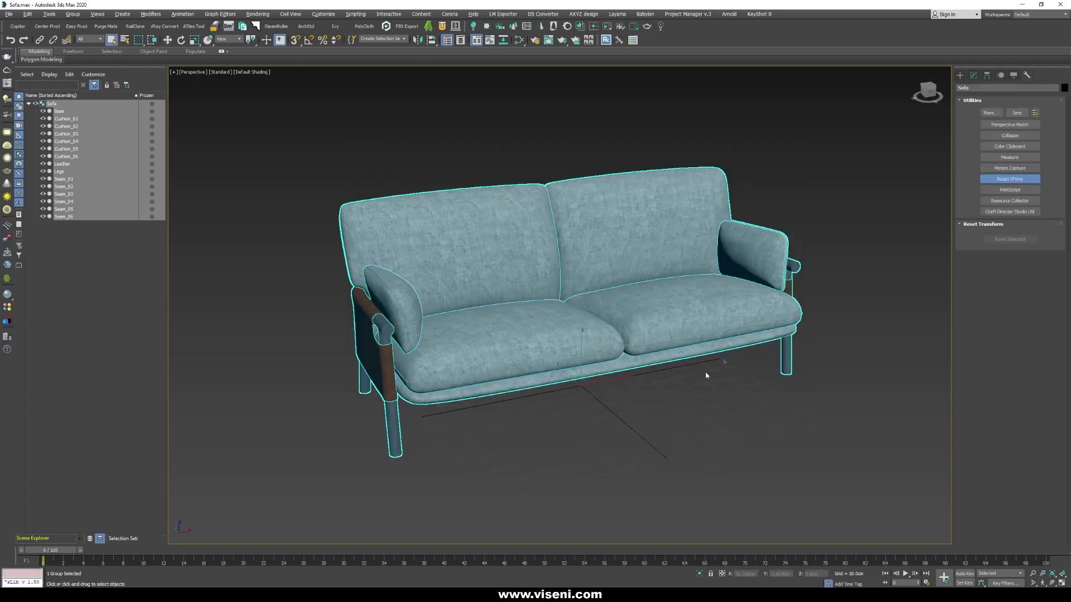
pyautogui.click(624, 420)
pyautogui.press('F4')
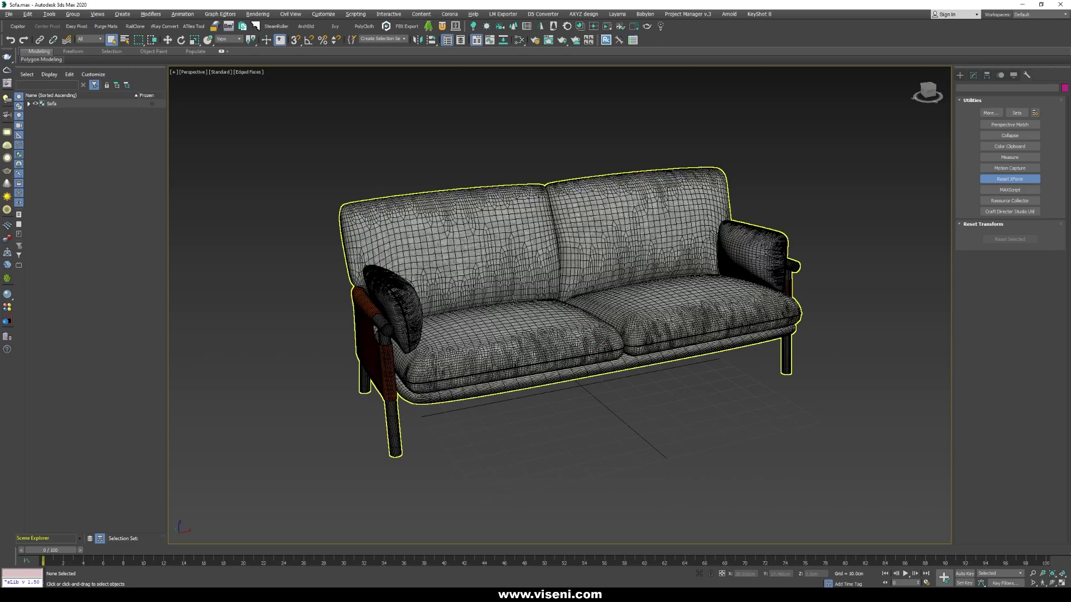
pyautogui.keyDown('alt'); pyautogui.moveTo(575, 333); pyautogui.dragTo(474, 321, button='middle'); pyautogui.keyUp('alt')
pyautogui.scroll(4, 593, 334)
pyautogui.moveTo(375, 274); pyautogui.dragTo(563, 276, button='middle')
pyautogui.keyDown('alt'); pyautogui.moveTo(502, 319); pyautogui.dragTo(554, 310, button='middle'); pyautogui.keyUp('alt')
pyautogui.moveTo(555, 310); pyautogui.dragTo(450, 357, button='middle')
pyautogui.scroll(-2, 450, 358)
pyautogui.keyDown('alt'); pyautogui.moveTo(896, 240); pyautogui.dragTo(825, 240, button='middle'); pyautogui.keyUp('alt')
pyautogui.click(913, 286)
pyautogui.scroll(4, 427, 263)
pyautogui.scroll(-1, 427, 263)
pyautogui.keyDown('alt'); pyautogui.moveTo(427, 262); pyautogui.dragTo(544, 247, button='middle'); pyautogui.keyUp('alt')
pyautogui.scroll(-3, 544, 248)
pyautogui.scroll(3, 536, 284)
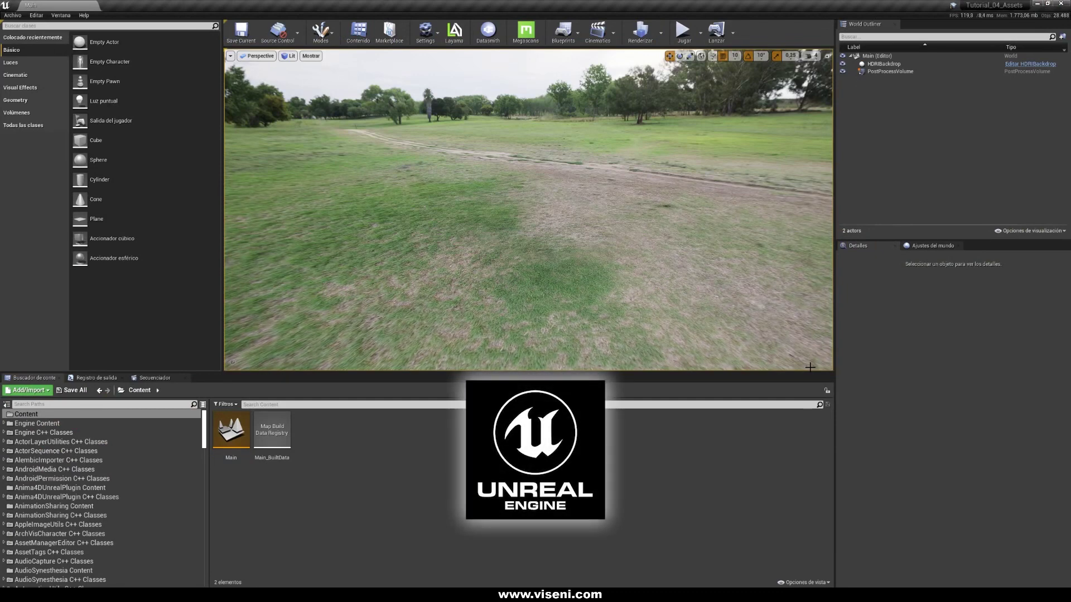
# Step: Switch to Unreal Engine and choose Sofa.fbx from the Export folder for import into the project's Content folder
pyautogui.click(27, 390)
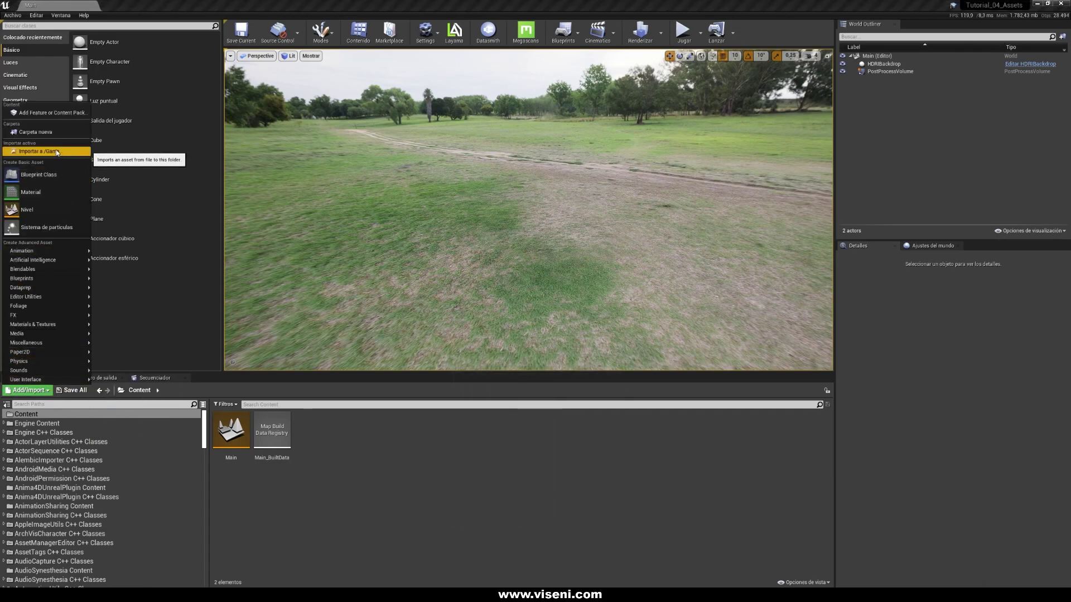
pyautogui.click(39, 151)
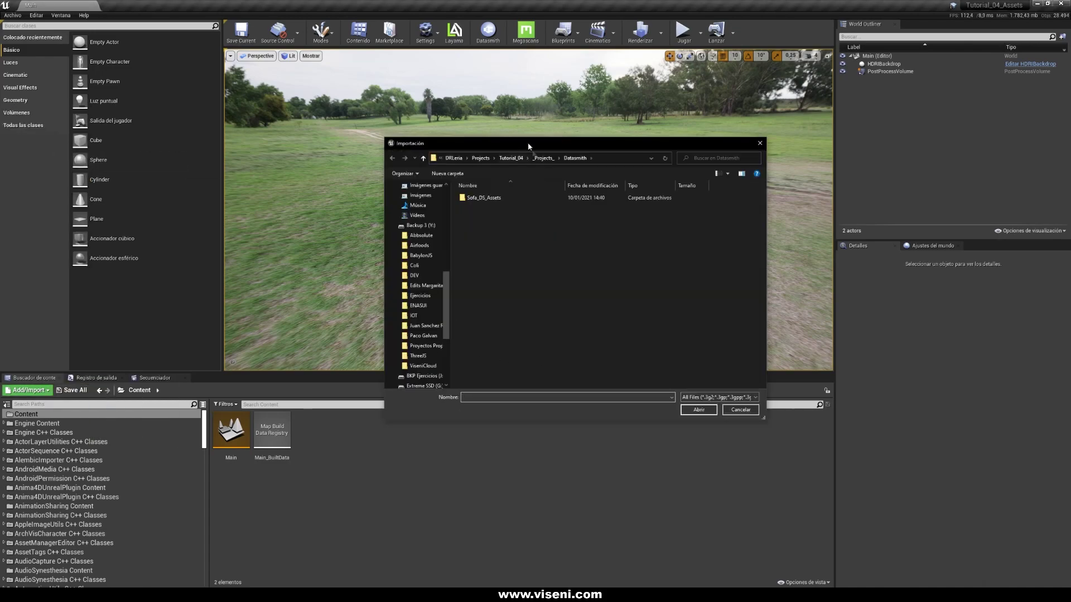
pyautogui.click(540, 159)
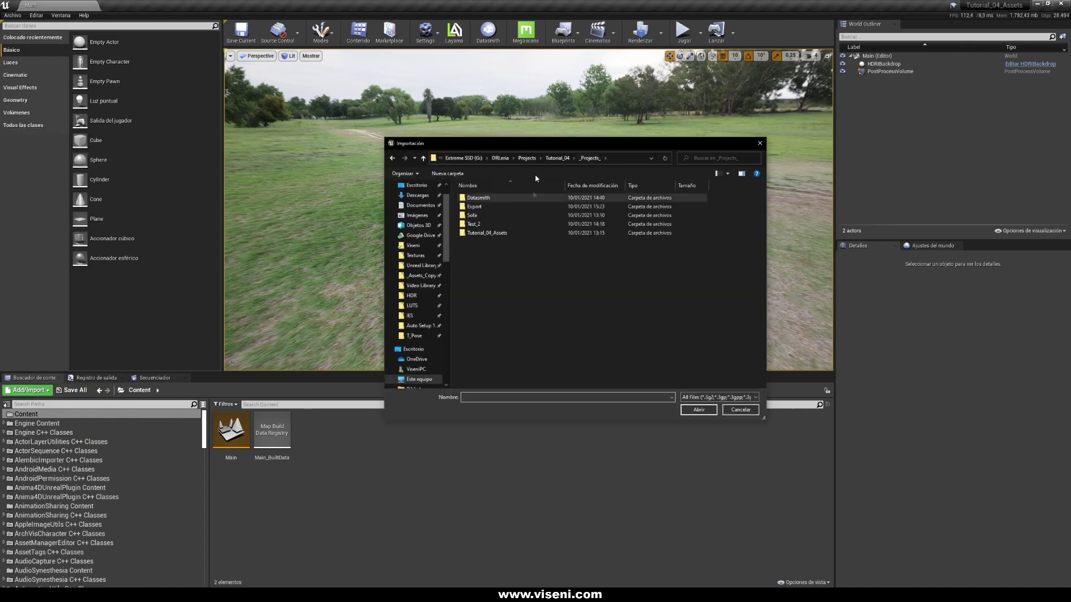
pyautogui.doubleClick(480, 212)
pyautogui.click(479, 208)
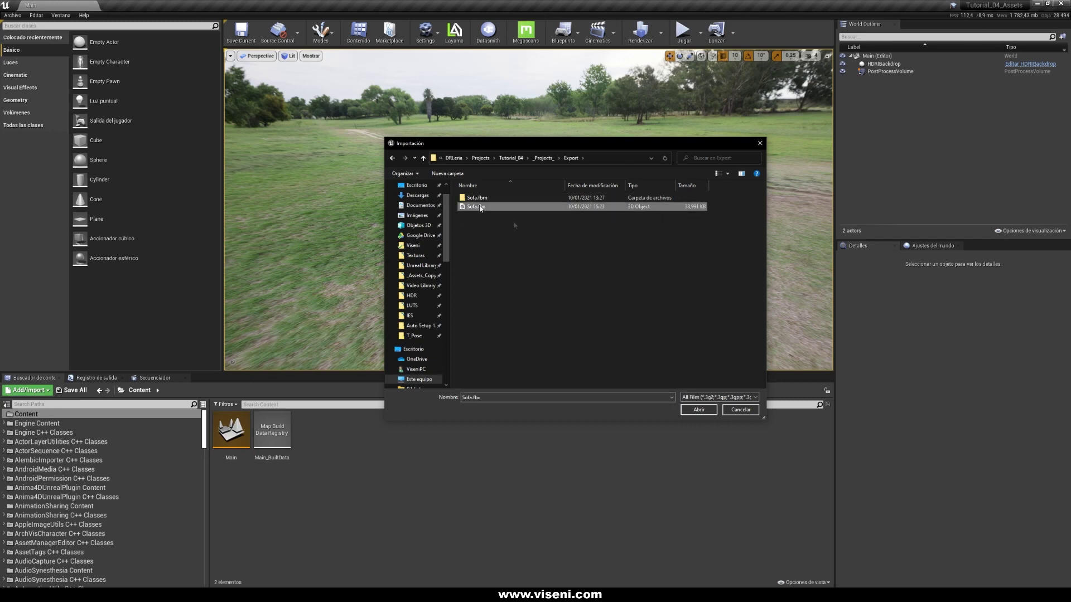
pyautogui.click(699, 410)
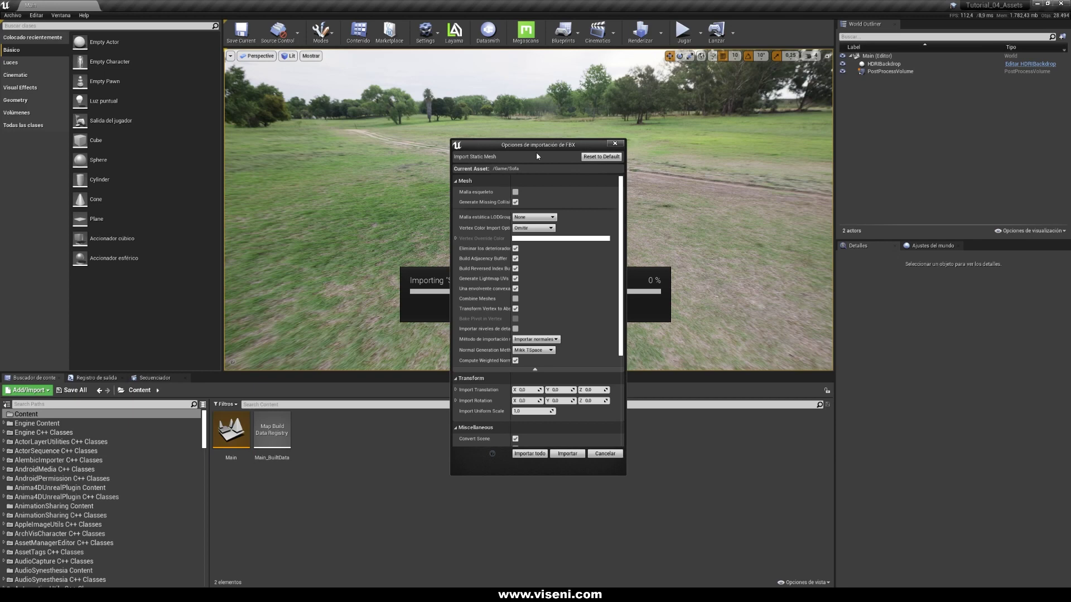
# Step: Widen the import option labels and import all sofa meshes with Generate Lightmap UVs enabled and Combine Meshes disabled
pyautogui.moveTo(513, 209); pyautogui.dragTo(535, 215)
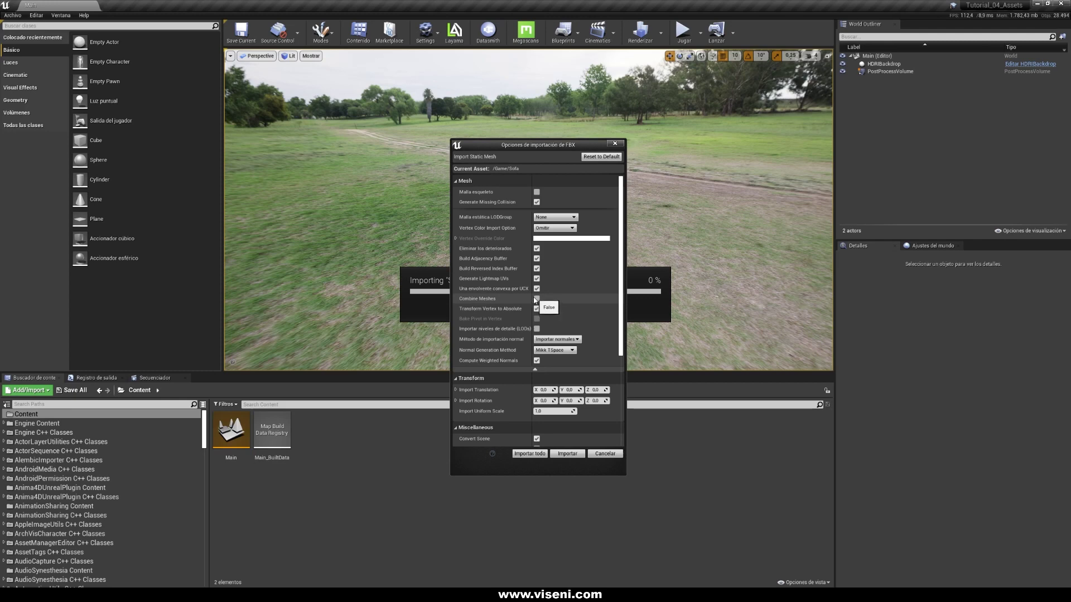
pyautogui.moveTo(532, 298); pyautogui.dragTo(536, 299)
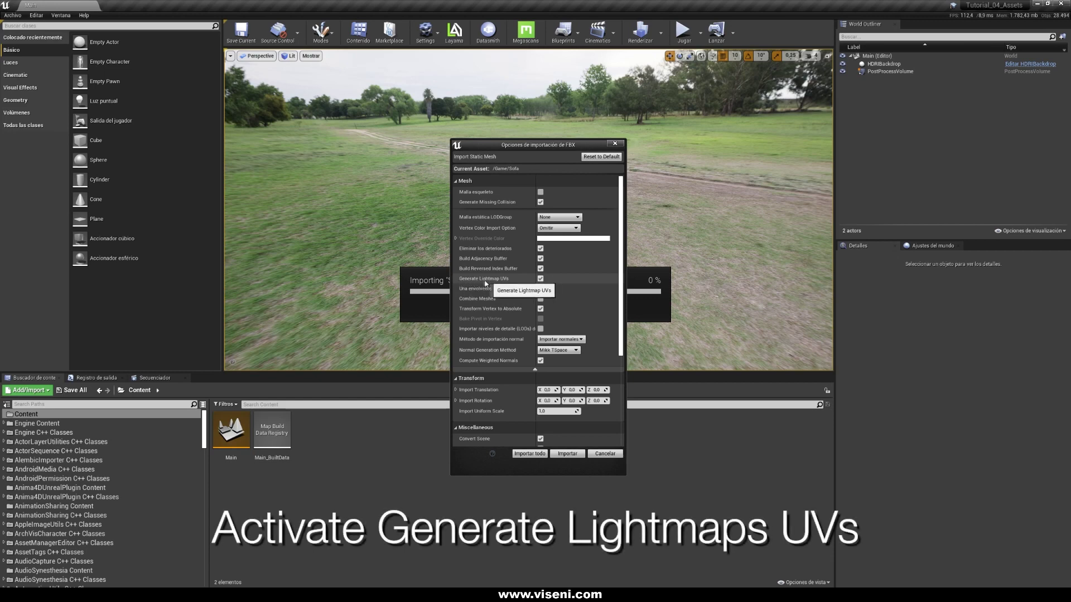
pyautogui.click(530, 454)
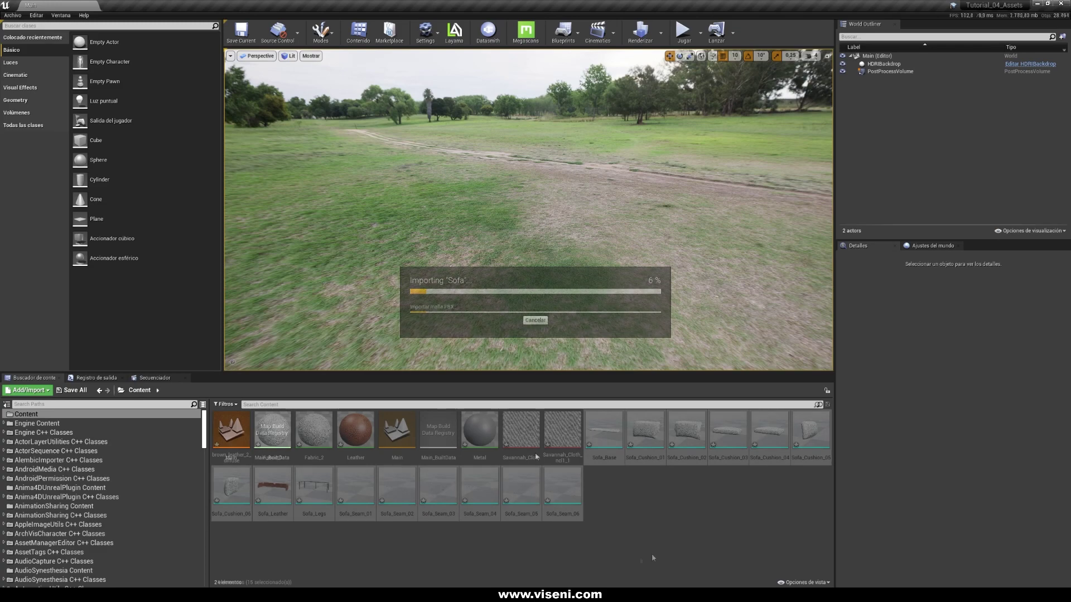
# Step: Create a new folder named Sofa in the Content folder
pyautogui.click(635, 508)
pyautogui.rightClick(635, 508)
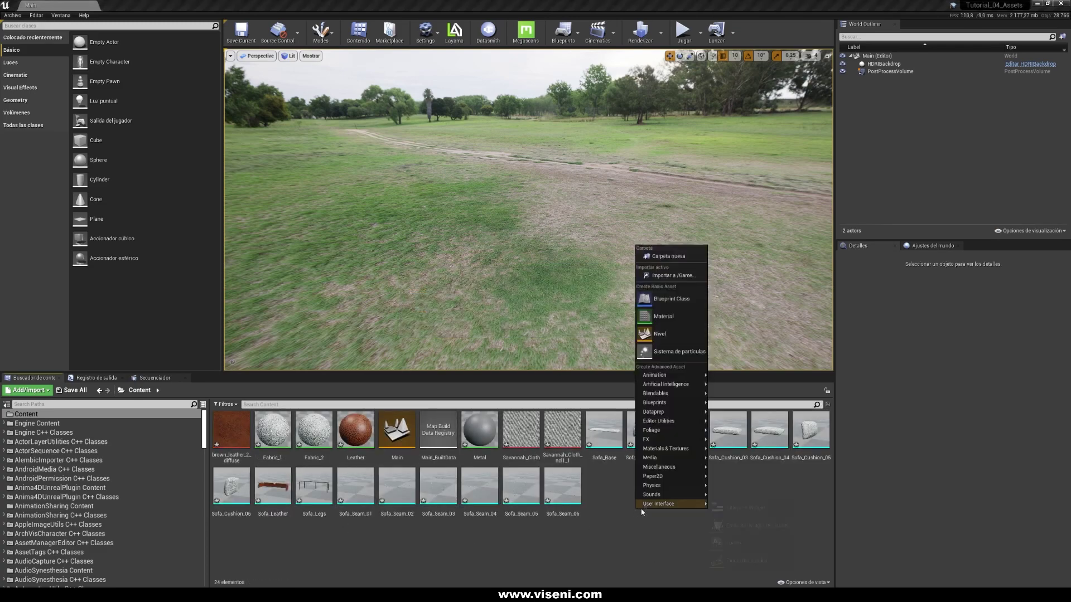
pyautogui.click(669, 257)
pyautogui.write('Sof')
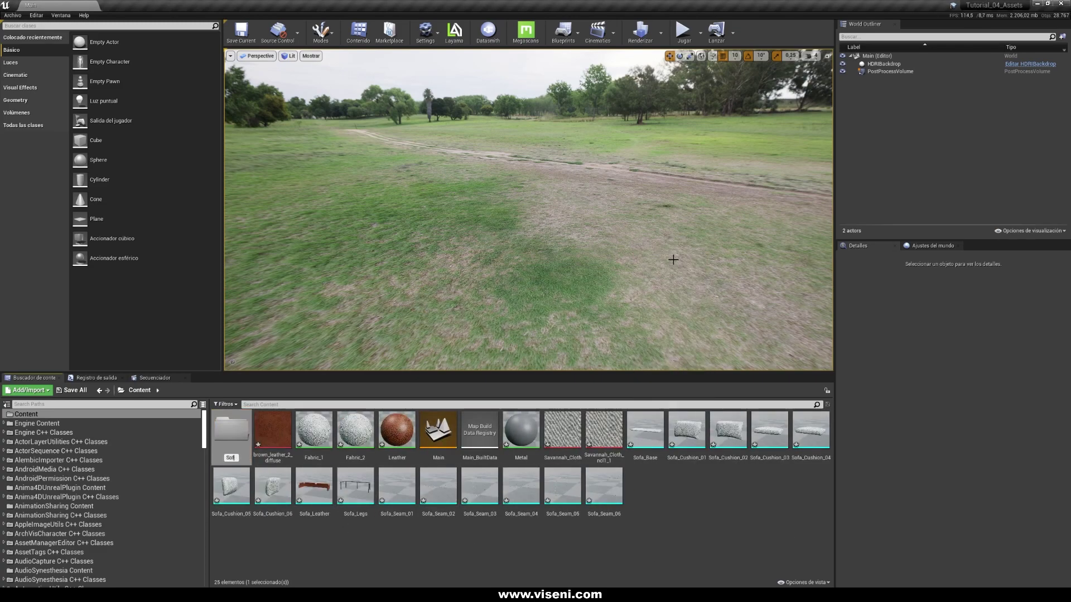
pyautogui.write('a')
pyautogui.press('Return')
# Step: Move the brown_leather_2_diffuse texture and the Fabric_1, Fabric_2 and Leather materials into the Sofa folder
pyautogui.click(290, 437)
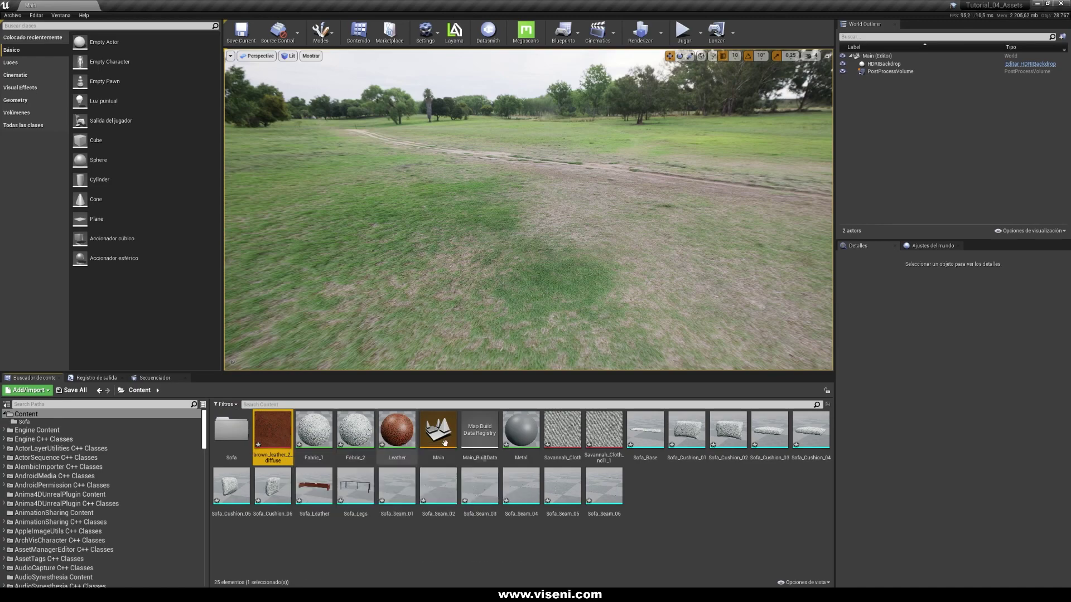
pyautogui.keyDown('shift'); pyautogui.click(409, 433); pyautogui.keyUp('shift')
pyautogui.moveTo(291, 431); pyautogui.dragTo(231, 434)
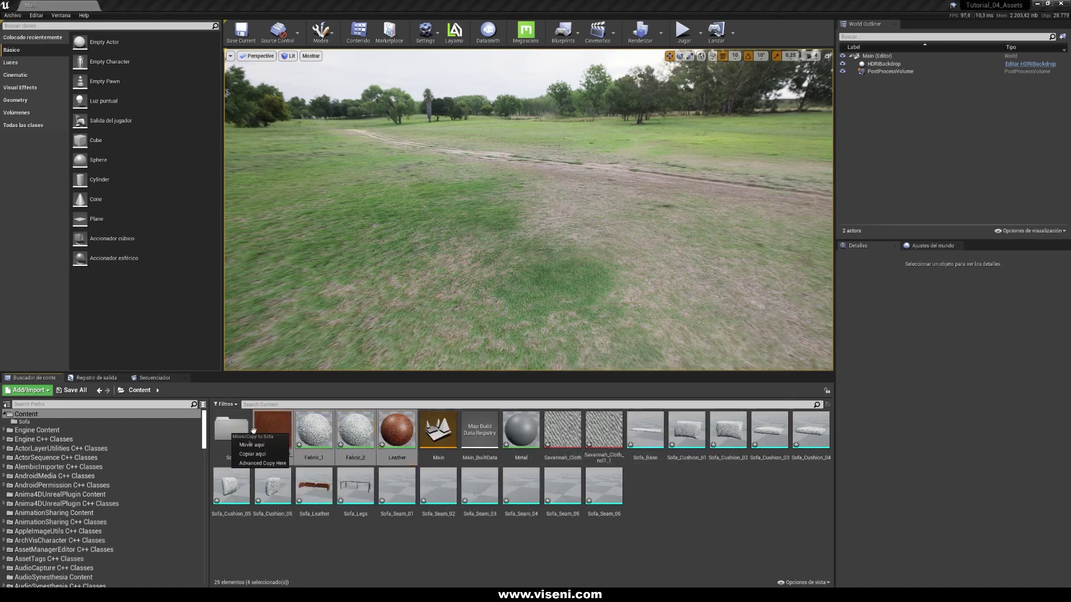
pyautogui.click(250, 447)
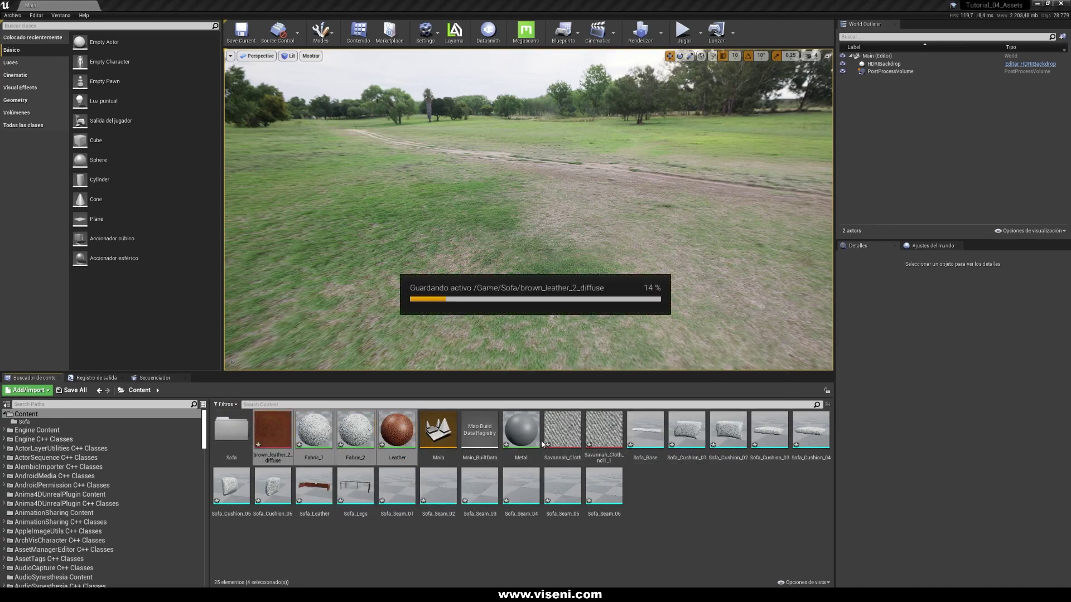
# Step: Move the Metal material, the Savannah_Cloth textures and all sofa meshes into the Sofa folder, and open that folder
pyautogui.click(438, 491)
pyautogui.keyDown('shift'); pyautogui.click(365, 445); pyautogui.keyUp('shift')
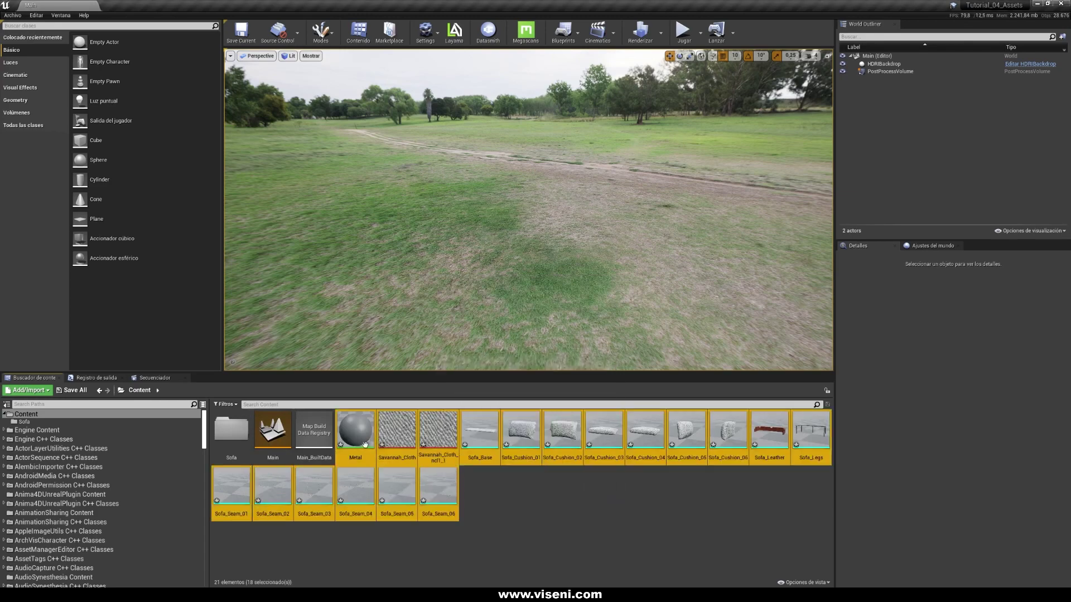
pyautogui.moveTo(365, 445); pyautogui.dragTo(233, 429)
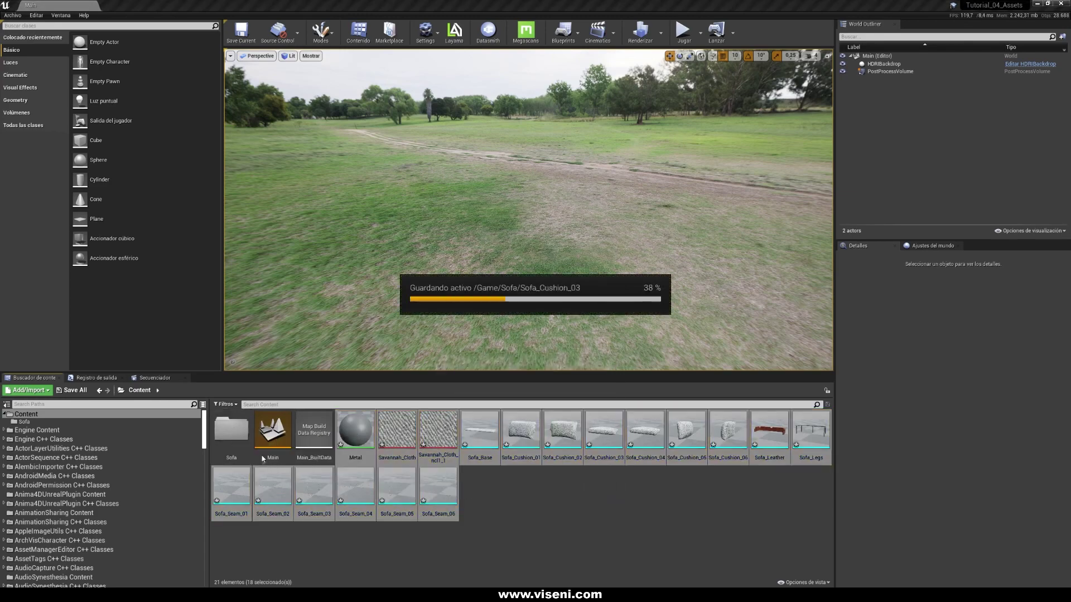
pyautogui.doubleClick(233, 428)
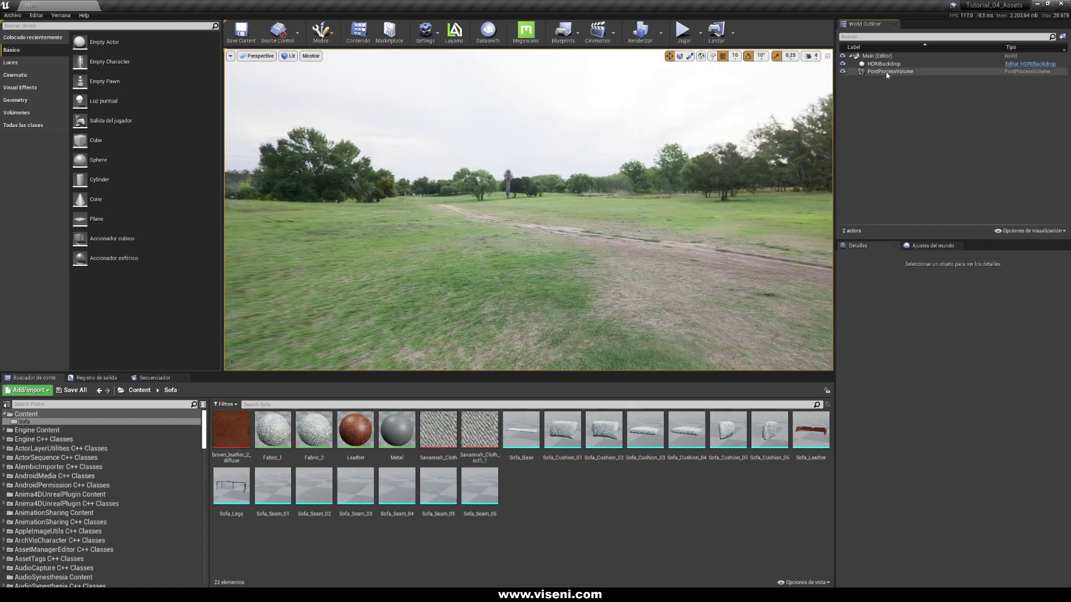
# Step: Check the mobility setting of the HDRIBackdrop's skylight component and clear the selection
pyautogui.click(884, 64)
pyautogui.click(886, 314)
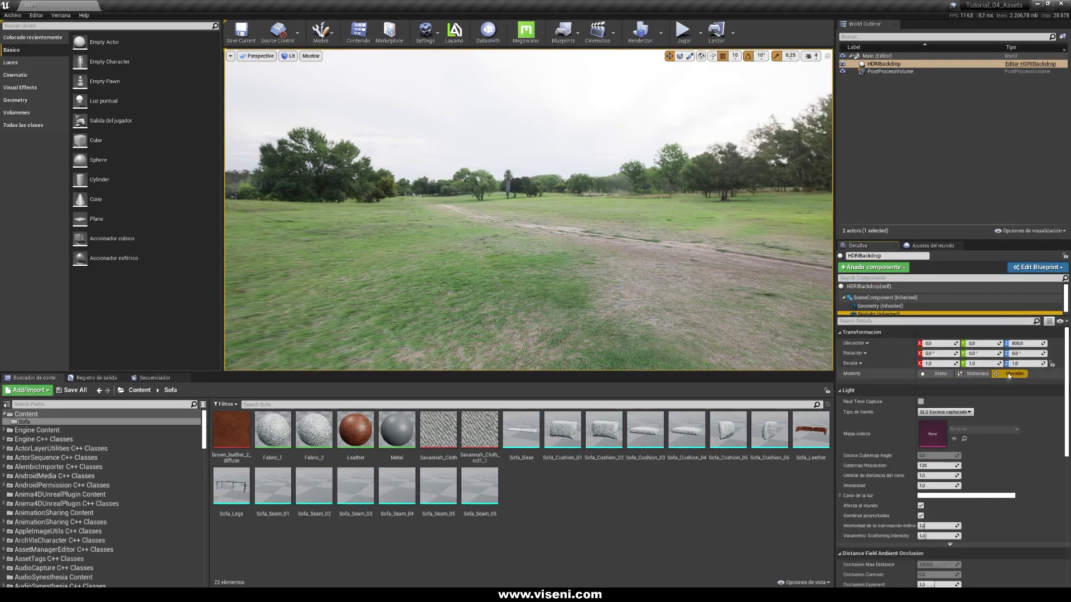
pyautogui.scroll(-3, 941, 445)
pyautogui.click(913, 141)
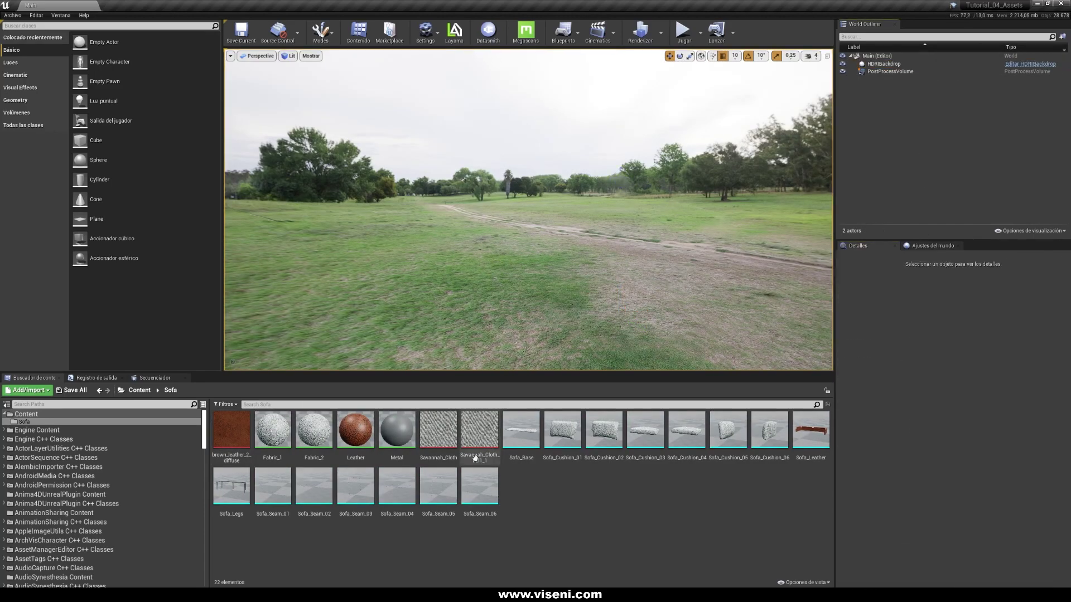
# Step: Place all sofa meshes from Sofa_Base to Sofa_Seam_06 in the level and reset their location to the origin
pyautogui.click(521, 433)
pyautogui.keyDown('shift'); pyautogui.click(480, 485); pyautogui.keyUp('shift')
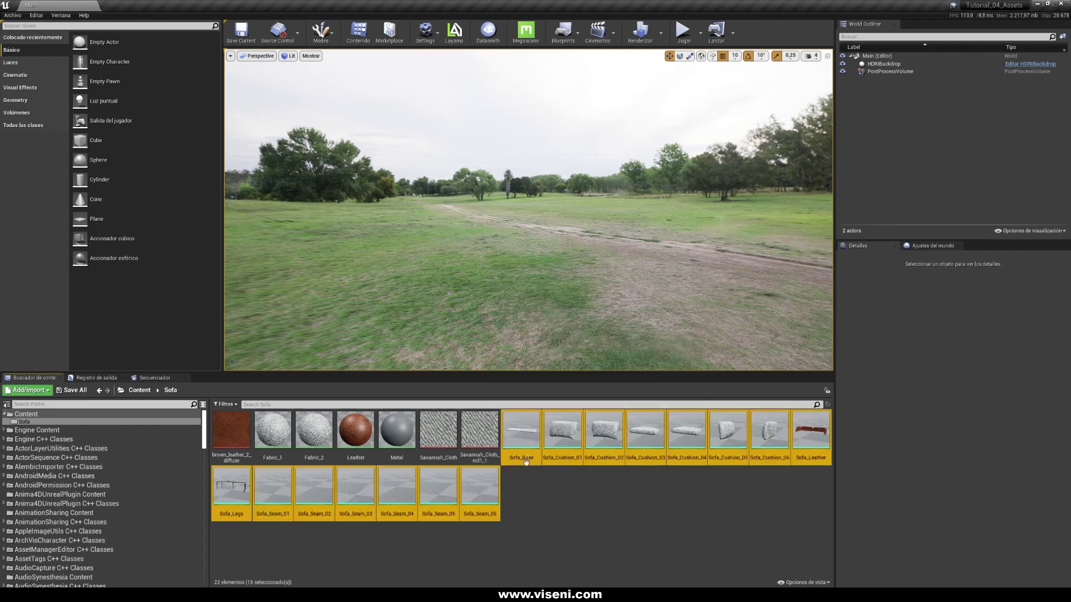
pyautogui.moveTo(479, 485); pyautogui.dragTo(585, 306)
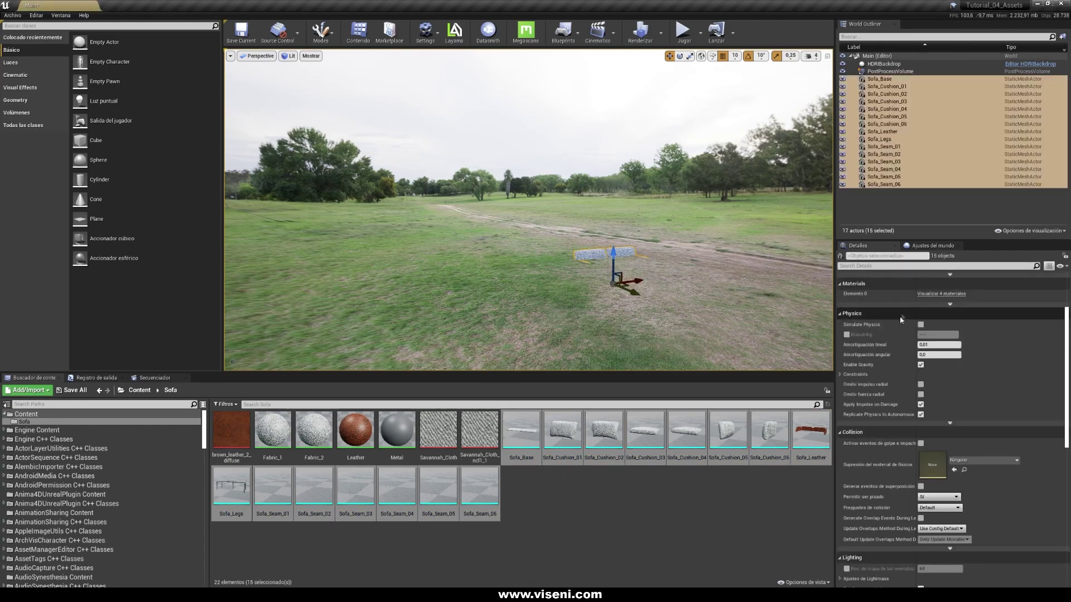
pyautogui.scroll(3, 916, 313)
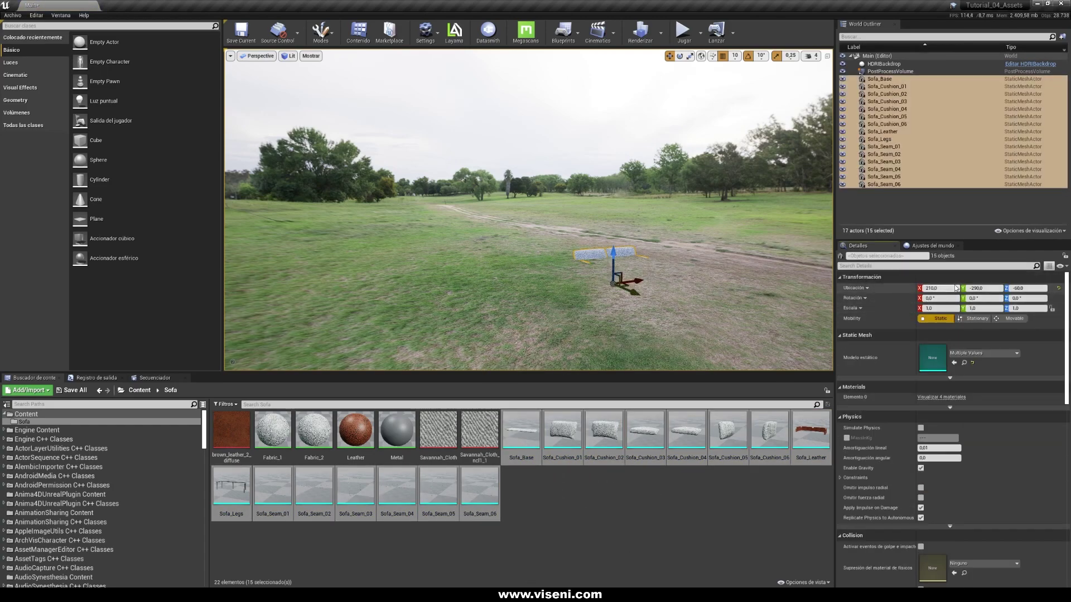
pyautogui.click(1058, 288)
pyautogui.moveTo(698, 279); pyautogui.dragTo(630, 357, button='right')
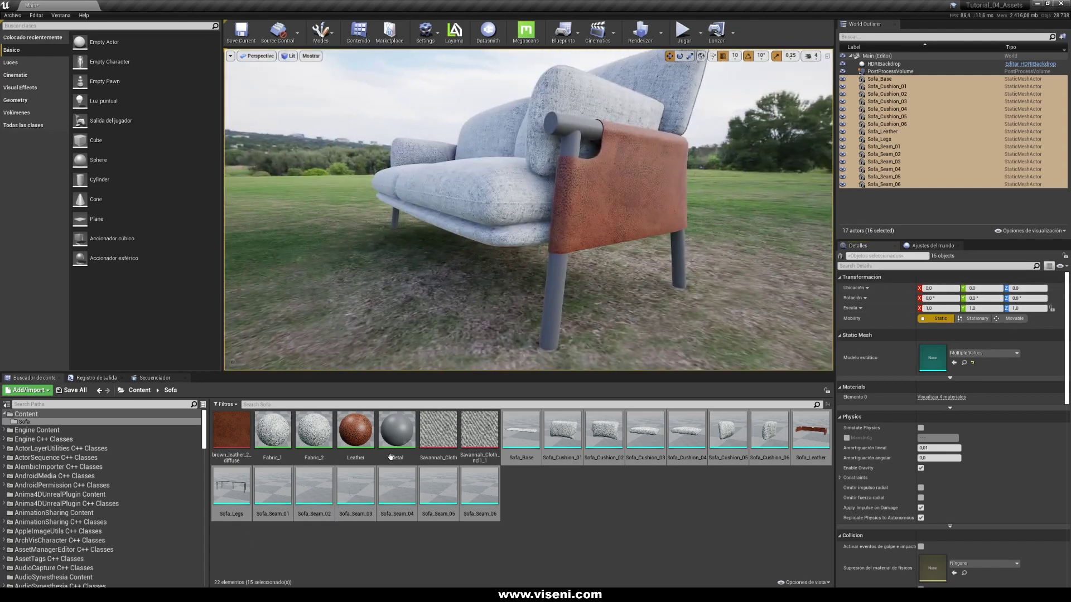
# Step: Clear the mesh selection in the Sofa folder and open the Fabric_1 material for editing
pyautogui.click(396, 433)
pyautogui.click(333, 442)
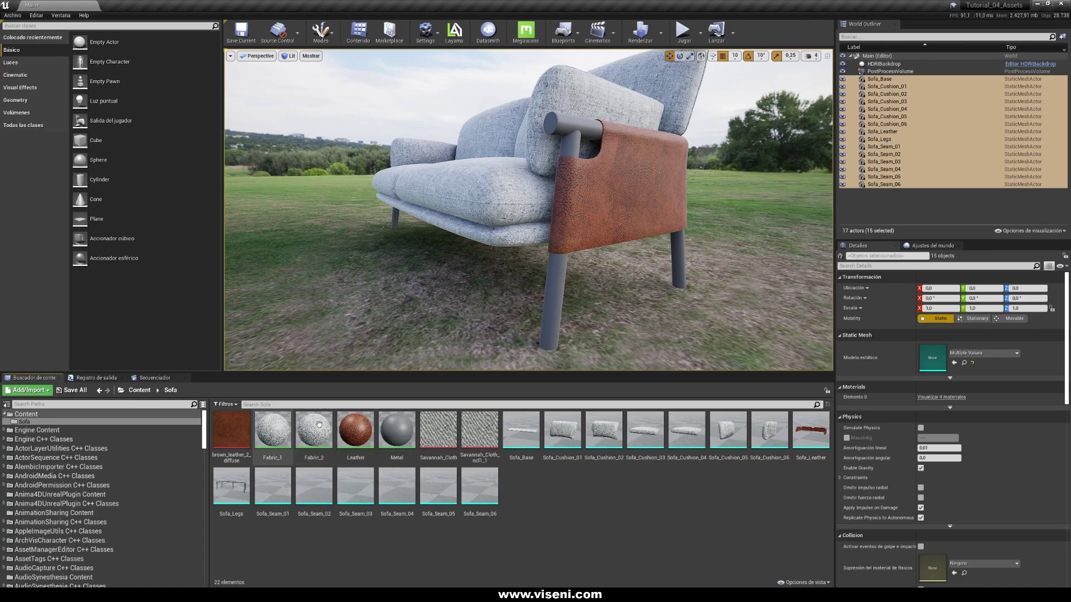
pyautogui.moveTo(401, 330); pyautogui.dragTo(426, 330, button='right')
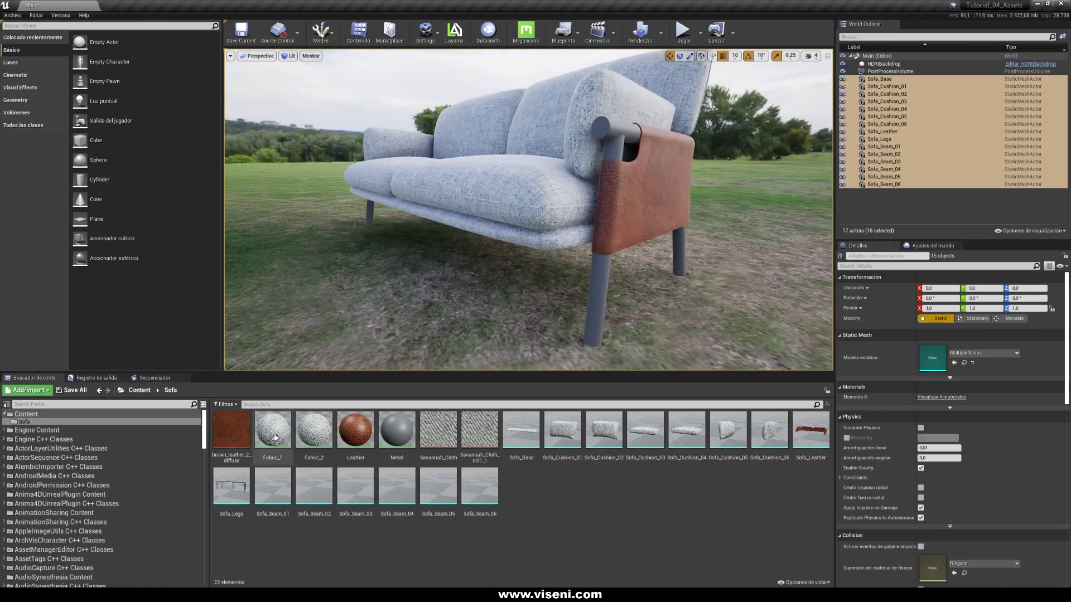
pyautogui.doubleClick(273, 435)
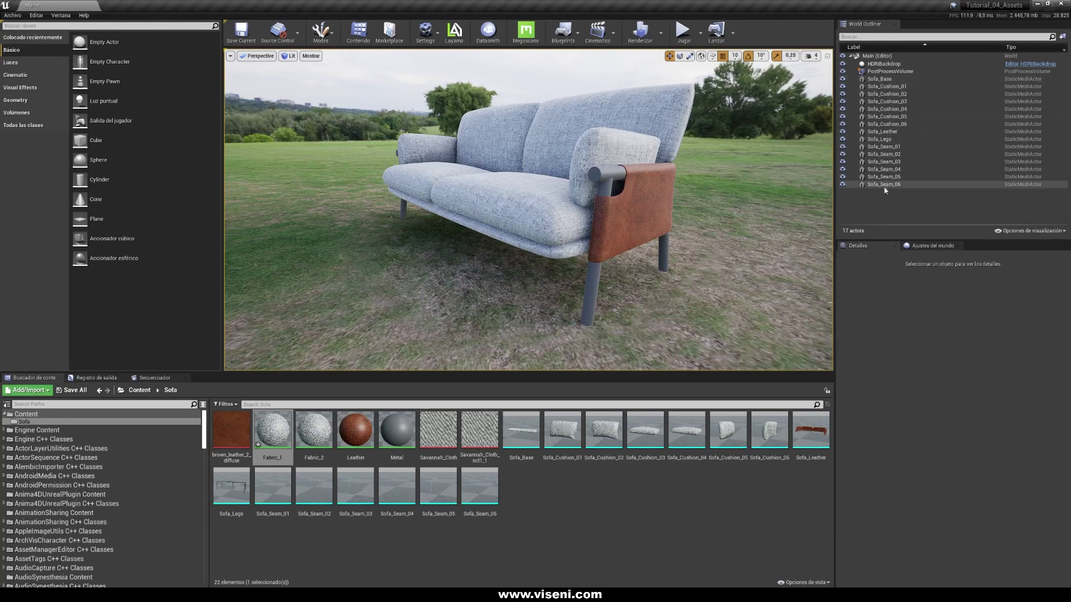
# Step: Select all the sofa mesh actors in the level and examine the assembled sofa from the front and both sides
pyautogui.click(881, 78)
pyautogui.keyDown('shift'); pyautogui.click(883, 184); pyautogui.keyUp('shift')
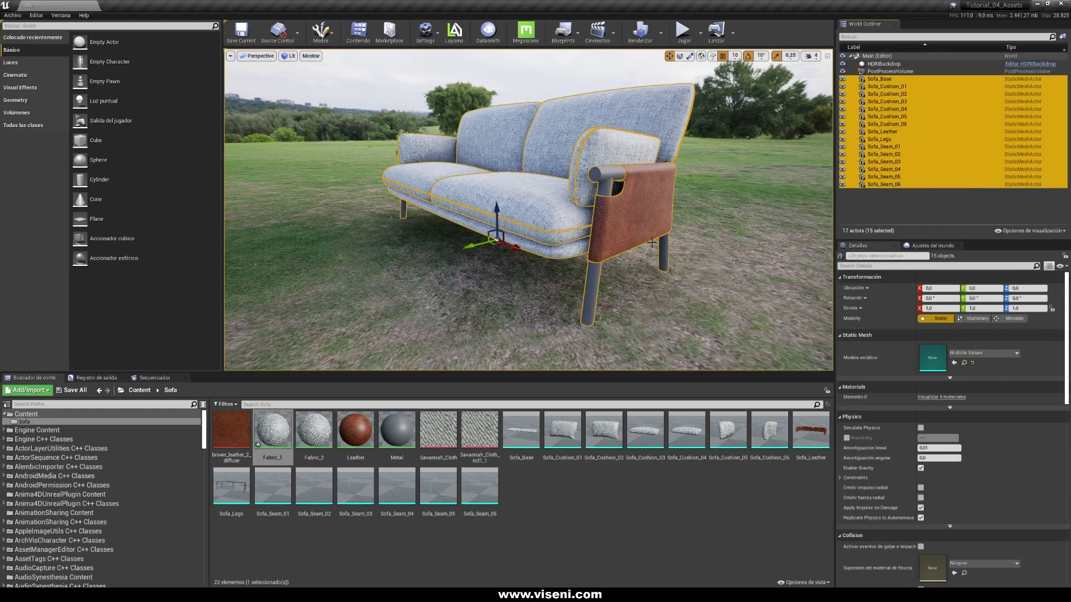
pyautogui.press('a')
pyautogui.moveTo(751, 239); pyautogui.dragTo(825, 240, button='right')
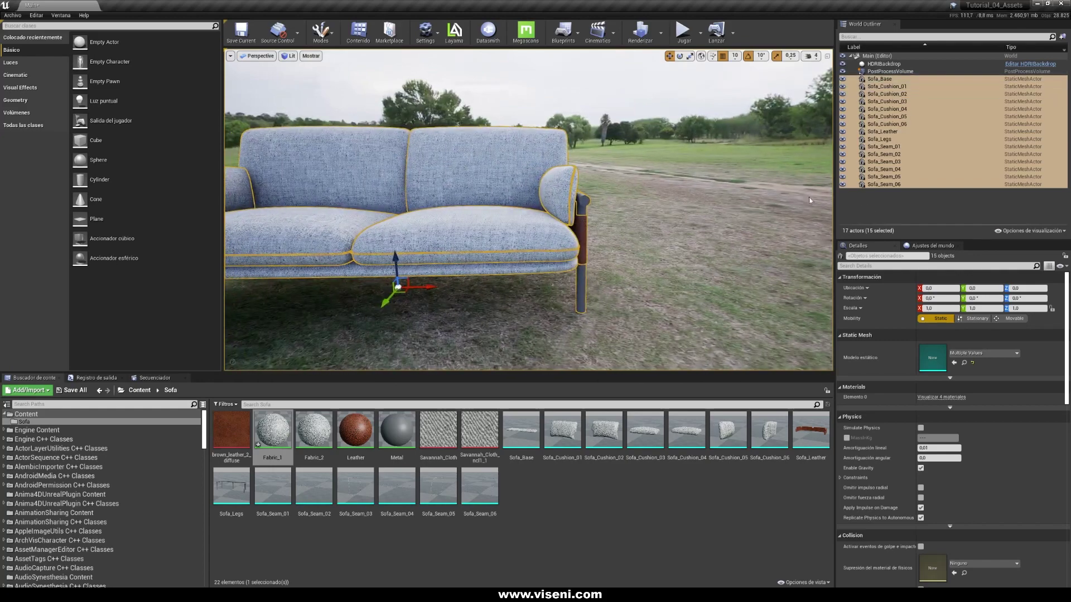
pyautogui.press('a')
pyautogui.moveTo(336, 82); pyautogui.dragTo(424, 85, button='right')
pyautogui.keyDown('alt'); pyautogui.moveTo(603, 226); pyautogui.dragTo(624, 227); pyautogui.keyUp('alt')
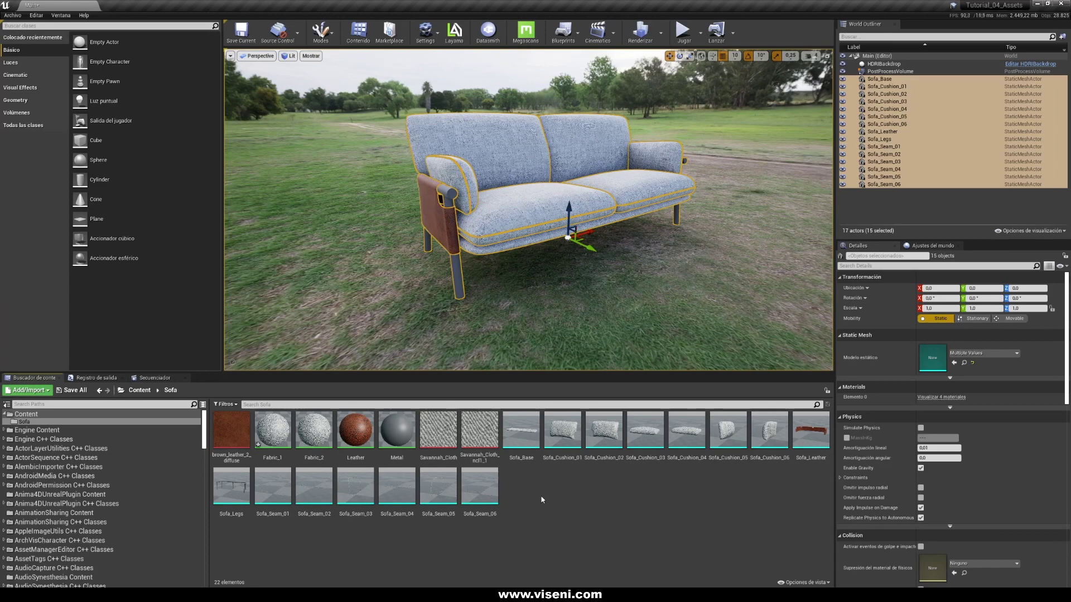
# Step: Create a Blueprint class with Actor as its parent in the Sofa folder and name it Sofa_BP
pyautogui.rightClick(541, 489)
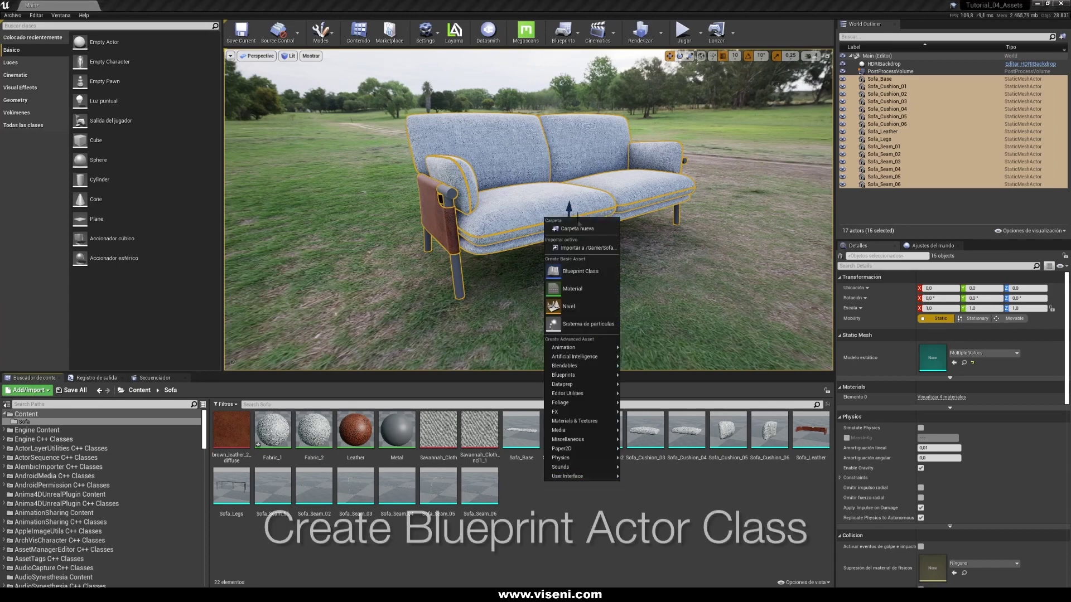
pyautogui.click(577, 272)
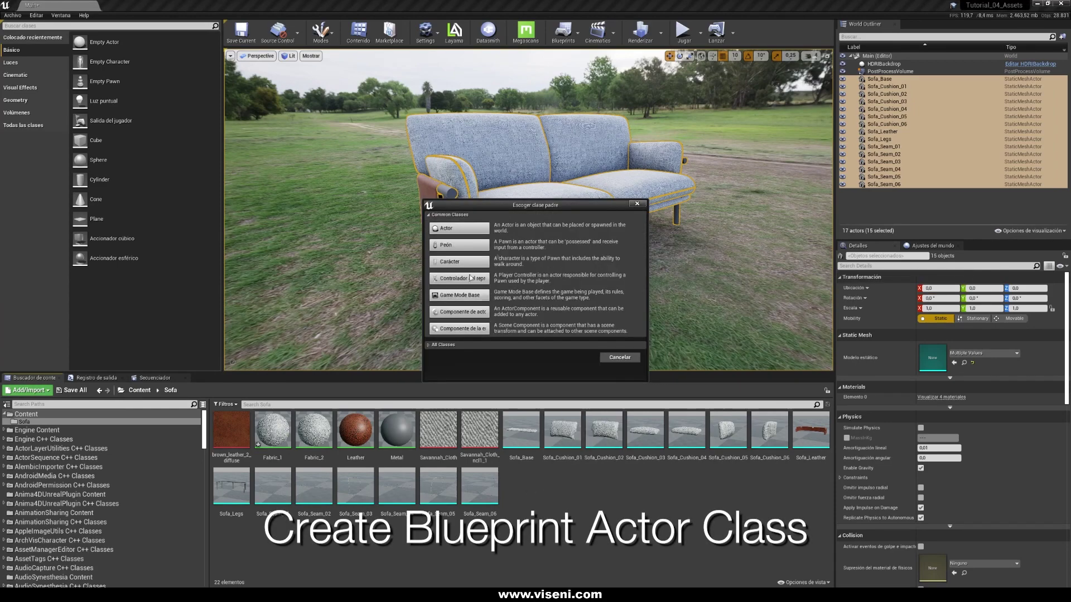
pyautogui.click(454, 228)
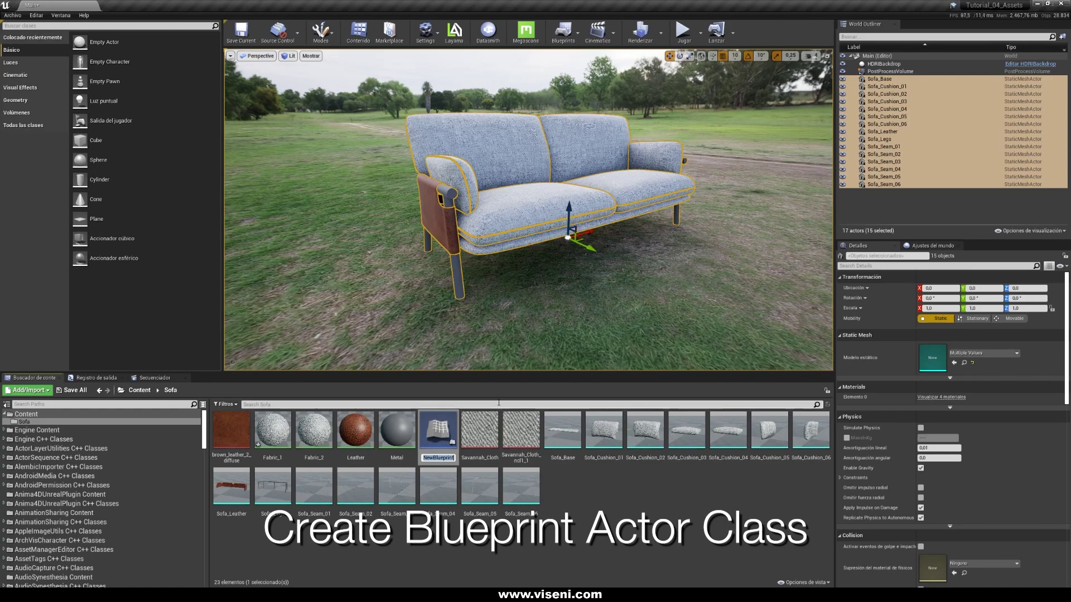
pyautogui.write('Sofa_BP')
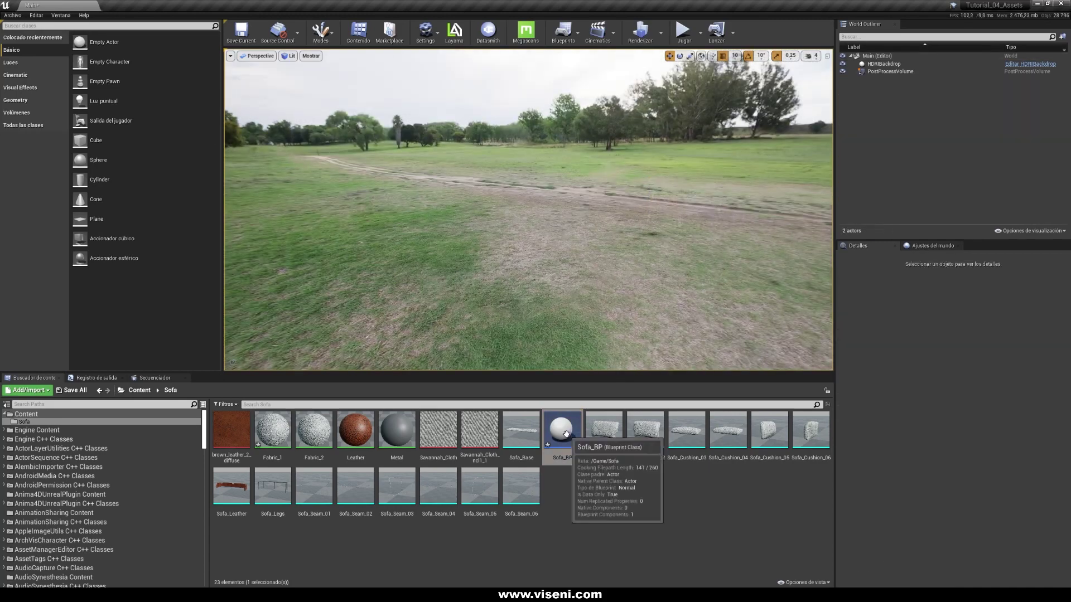
# Step: Place the Sofa_BP Blueprint in the level and reset its location to the origin
pyautogui.click(539, 263)
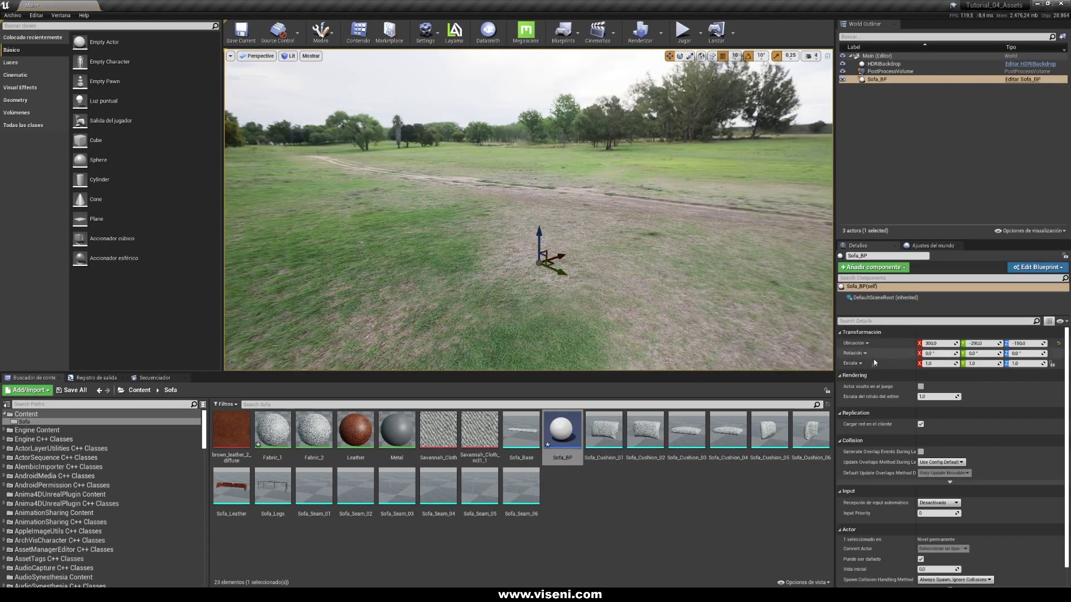
pyautogui.click(1058, 344)
pyautogui.moveTo(642, 324); pyautogui.dragTo(589, 392, button='right')
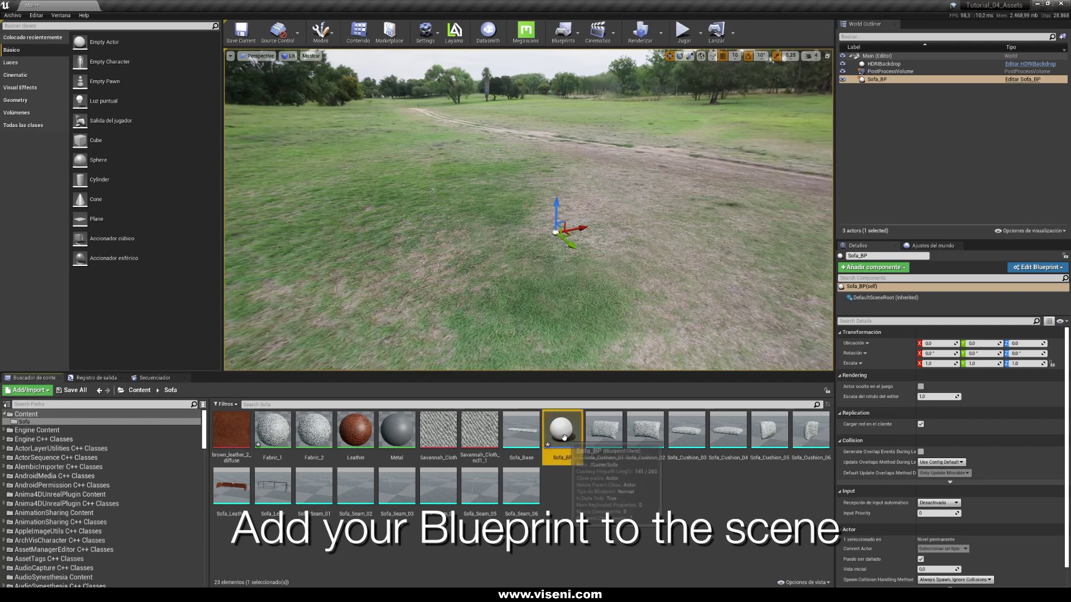
# Step: Open the Sofa_BP Blueprint and add all the sofa meshes to it as components
pyautogui.moveTo(561, 430); pyautogui.dragTo(633, 249)
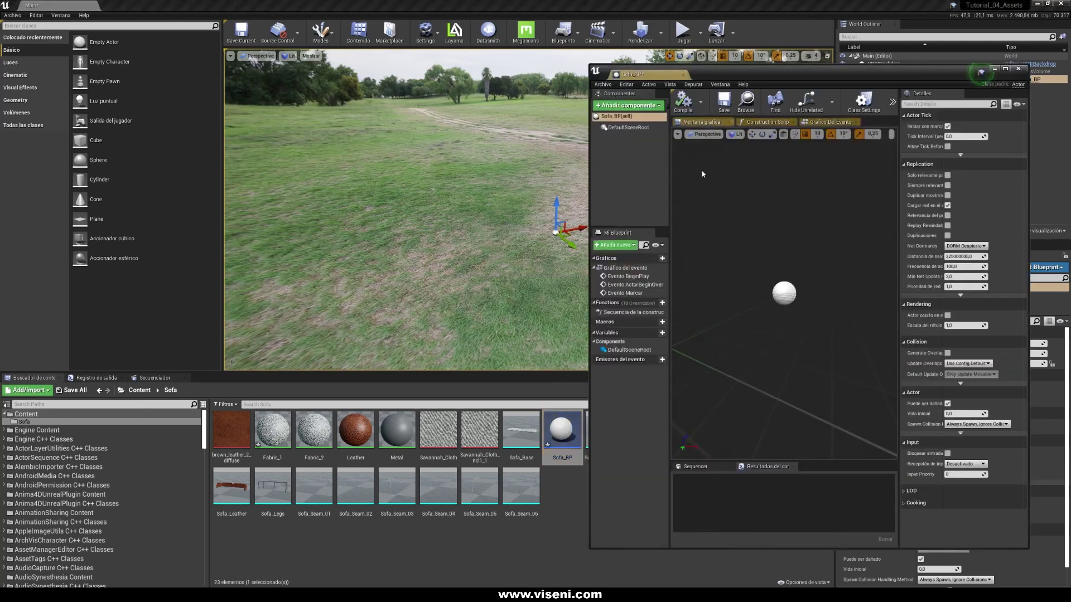
pyautogui.click(523, 434)
pyautogui.keyDown('shift'); pyautogui.click(523, 483); pyautogui.keyUp('shift')
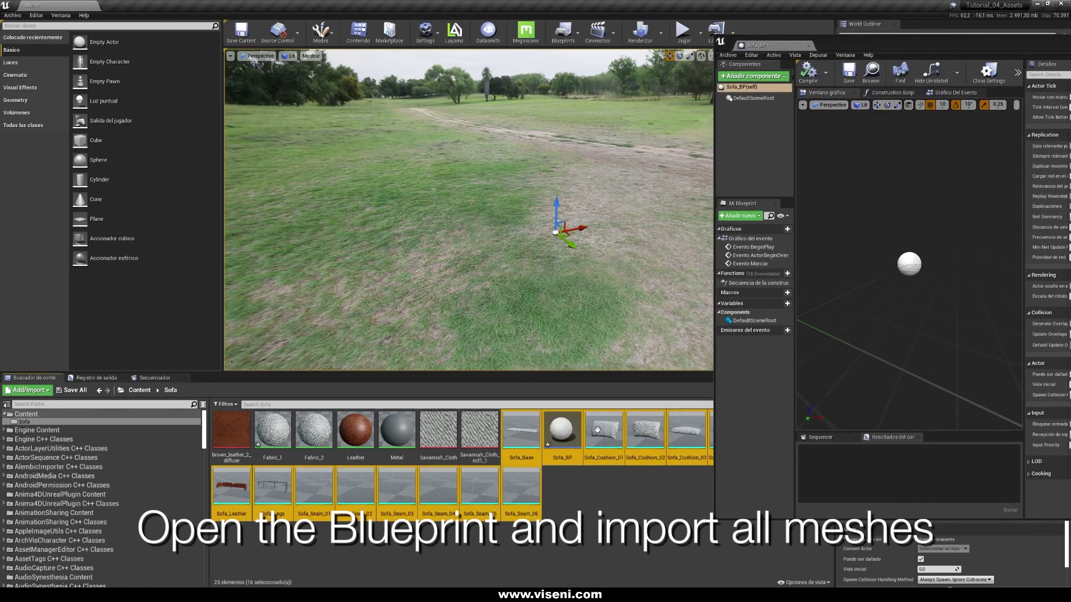
pyautogui.keyDown('ctrl'); pyautogui.click(581, 436); pyautogui.keyUp('ctrl')
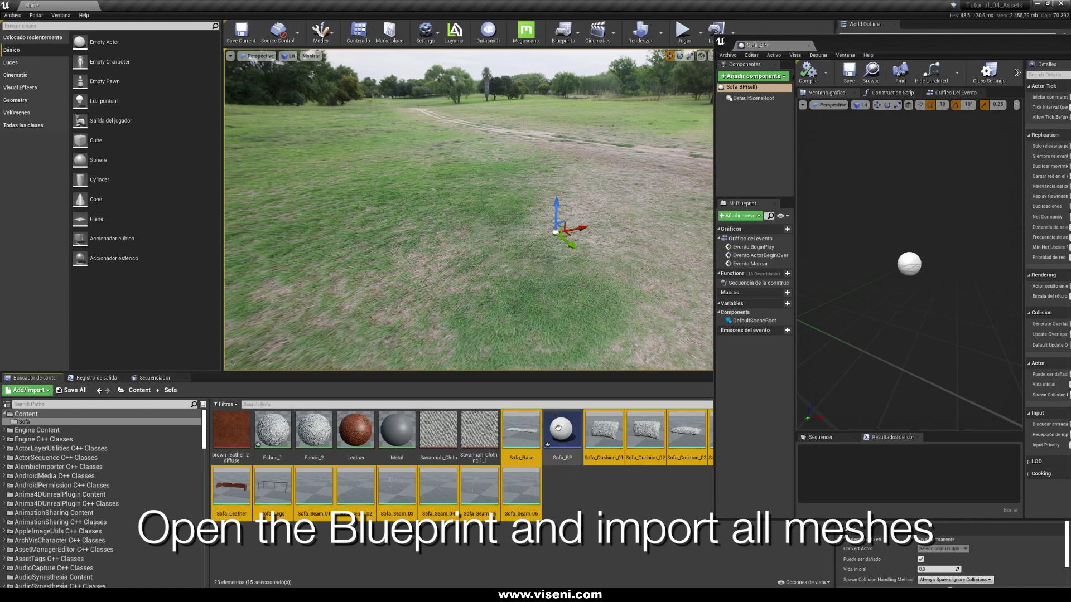
pyautogui.moveTo(899, 267); pyautogui.dragTo(903, 269)
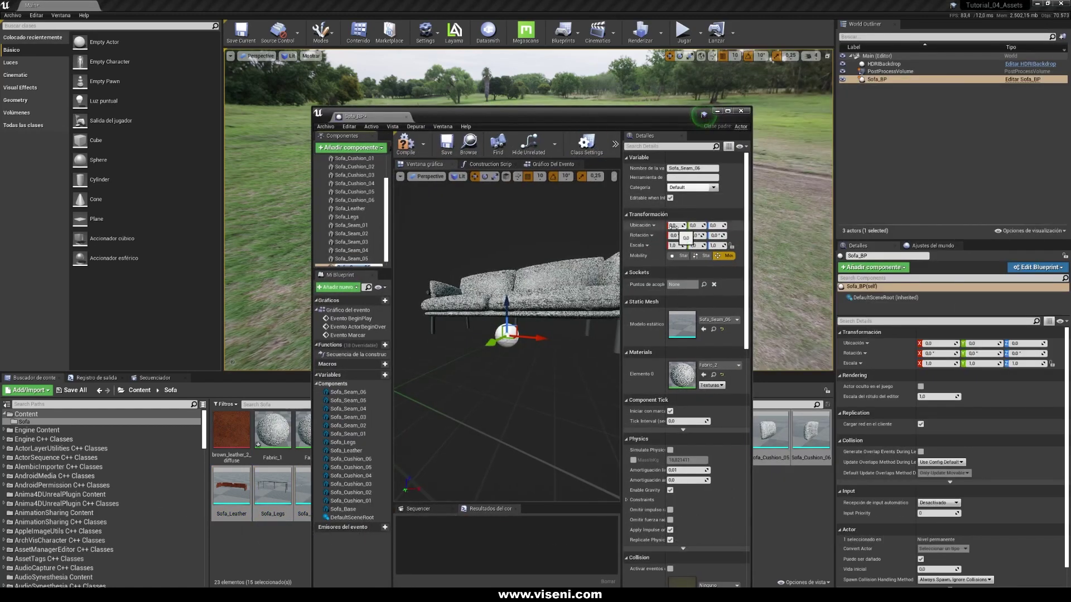
# Step: Maximize the Blueprint editor, select the components from Sofa_Base to Sofa_Seam_06, and check their shared location and the assembled sofa
pyautogui.scroll(2, 382, 188)
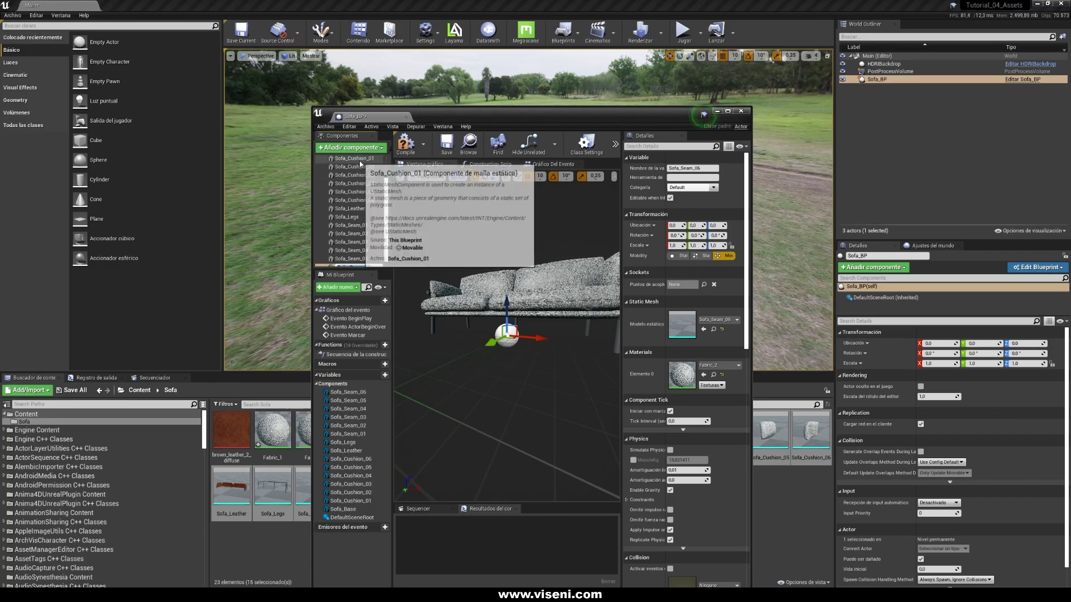
pyautogui.doubleClick(478, 116)
pyautogui.click(34, 66)
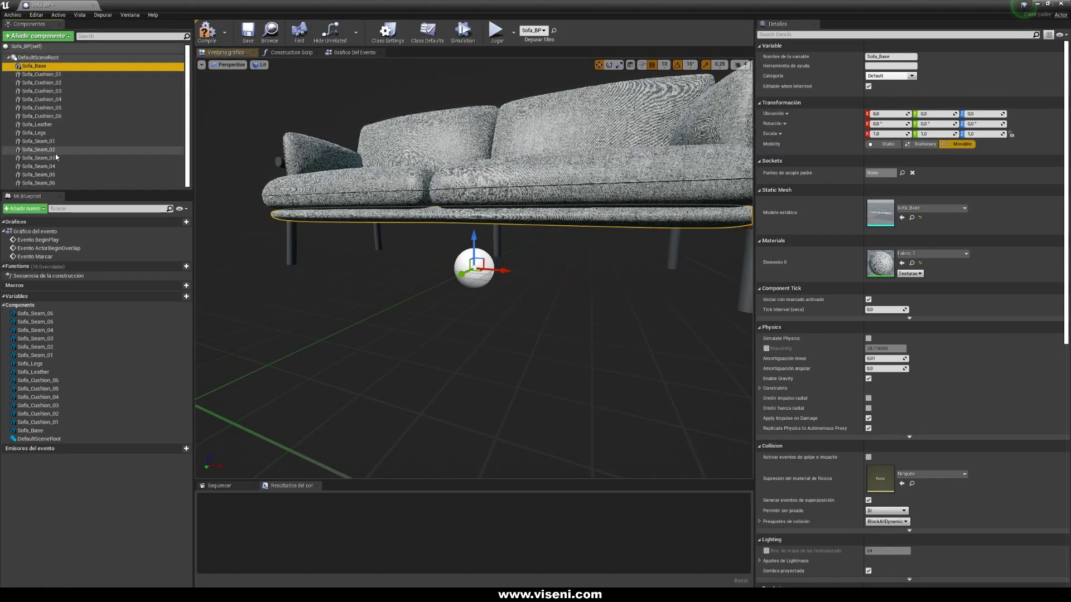
pyautogui.keyDown('shift'); pyautogui.click(38, 183); pyautogui.keyUp('shift')
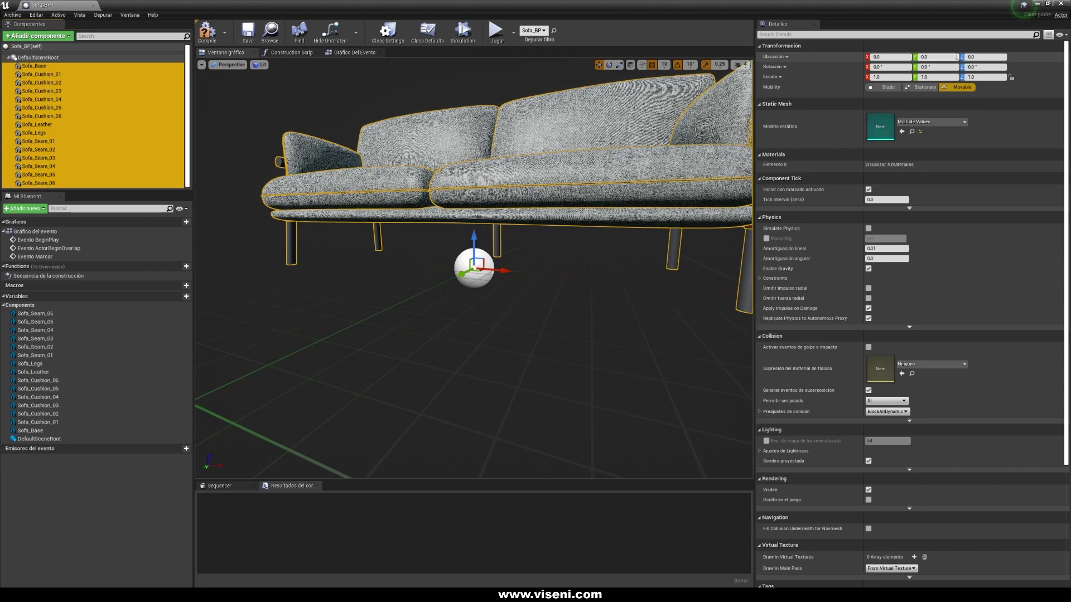
pyautogui.moveTo(455, 246); pyautogui.dragTo(538, 293, button='right')
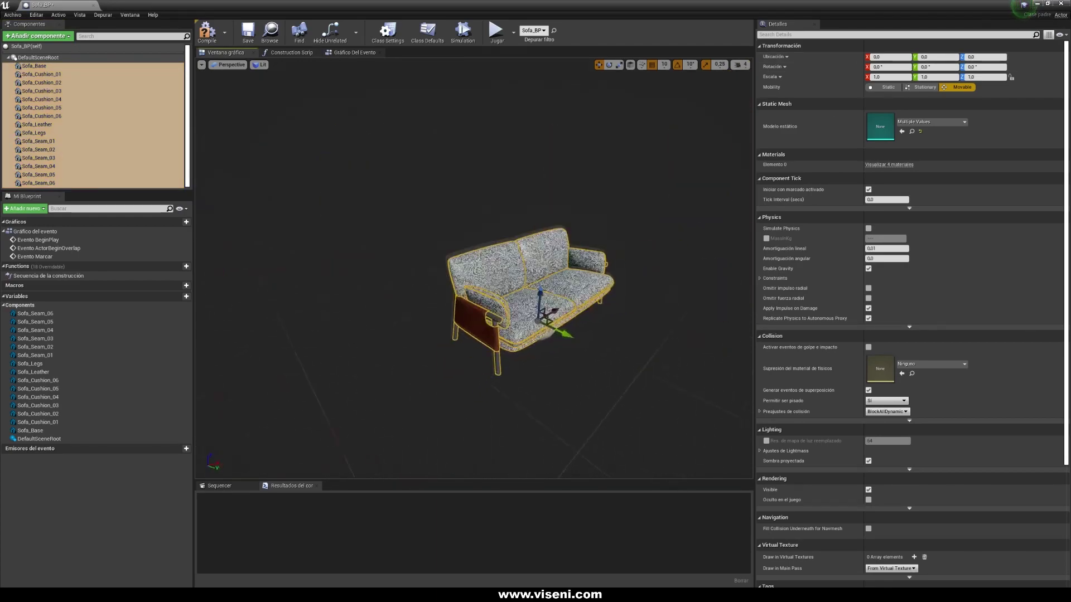
pyautogui.scroll(5, 628, 301)
# Step: Select individual seat, back and arm cushions and a seam in the Blueprint viewport to inspect the separate components
pyautogui.click(628, 301)
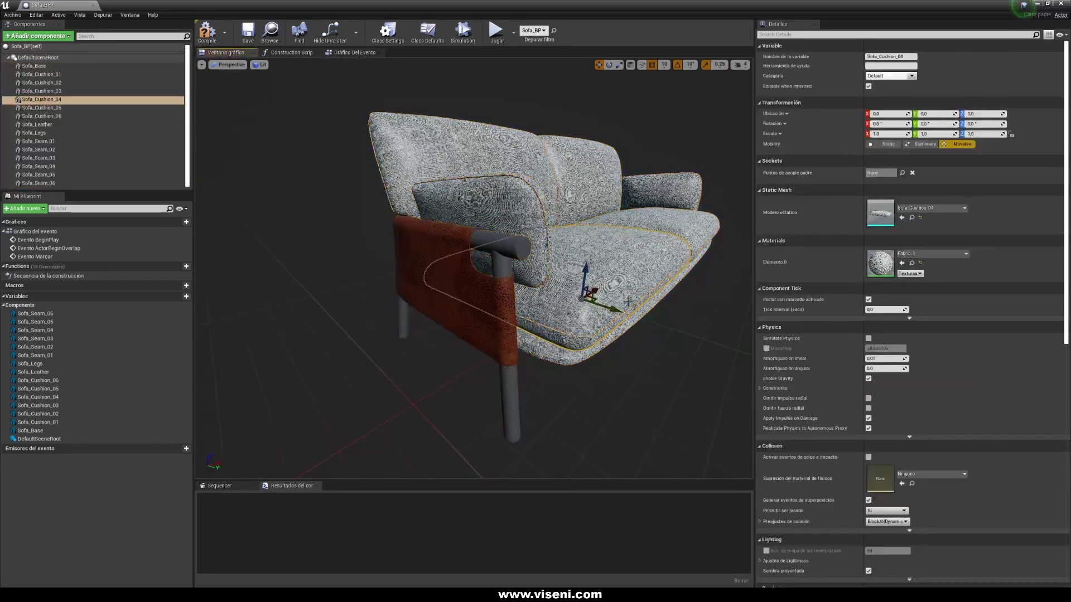
pyautogui.moveTo(628, 302); pyautogui.dragTo(569, 289, button='right')
pyautogui.click(619, 244)
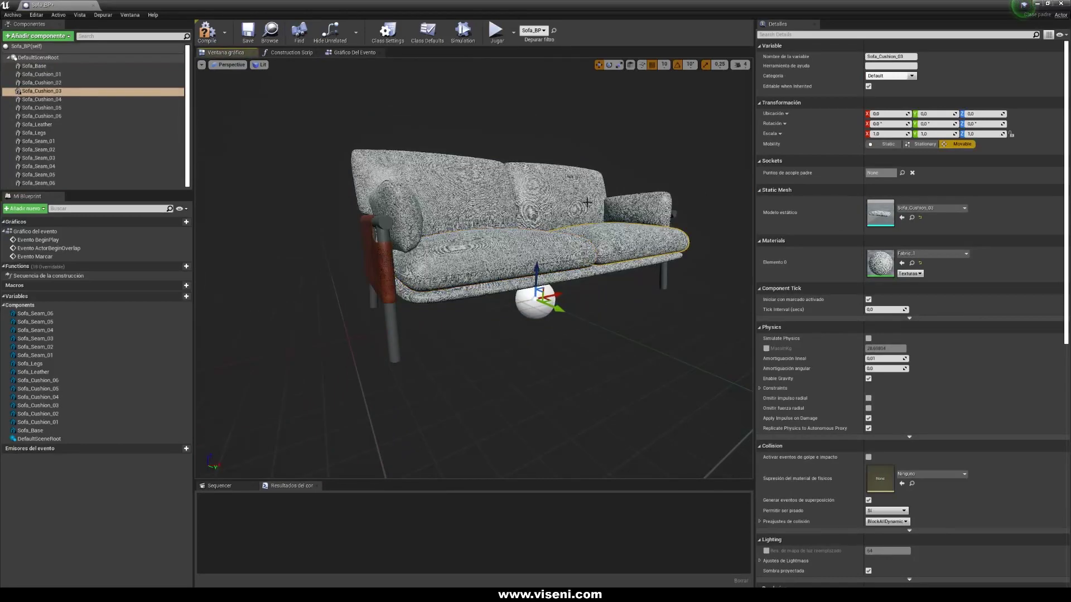
pyautogui.click(585, 202)
pyautogui.click(474, 199)
pyautogui.click(407, 217)
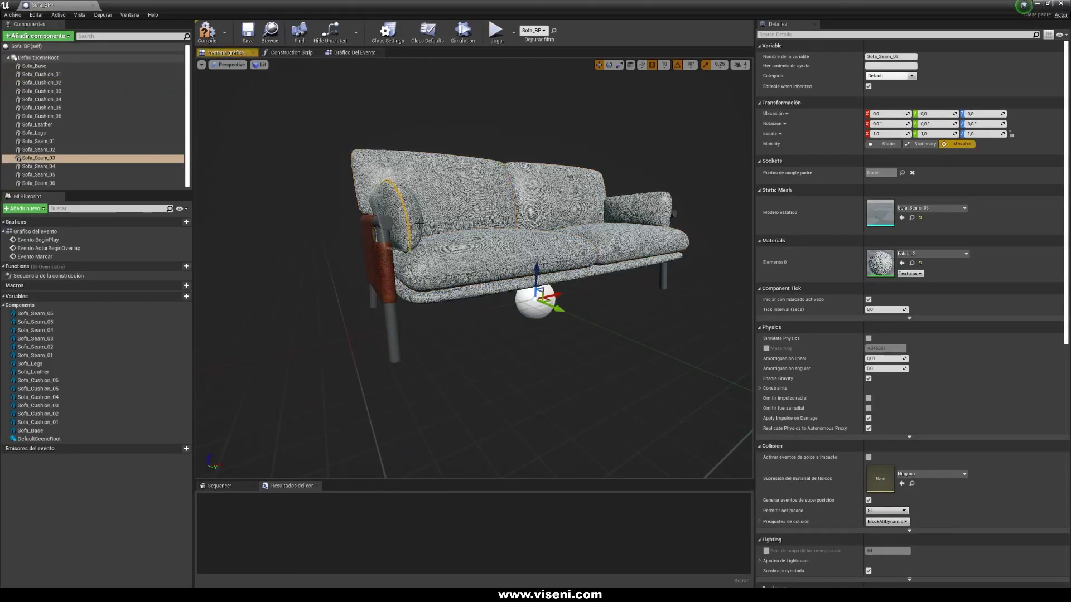
pyautogui.click(449, 254)
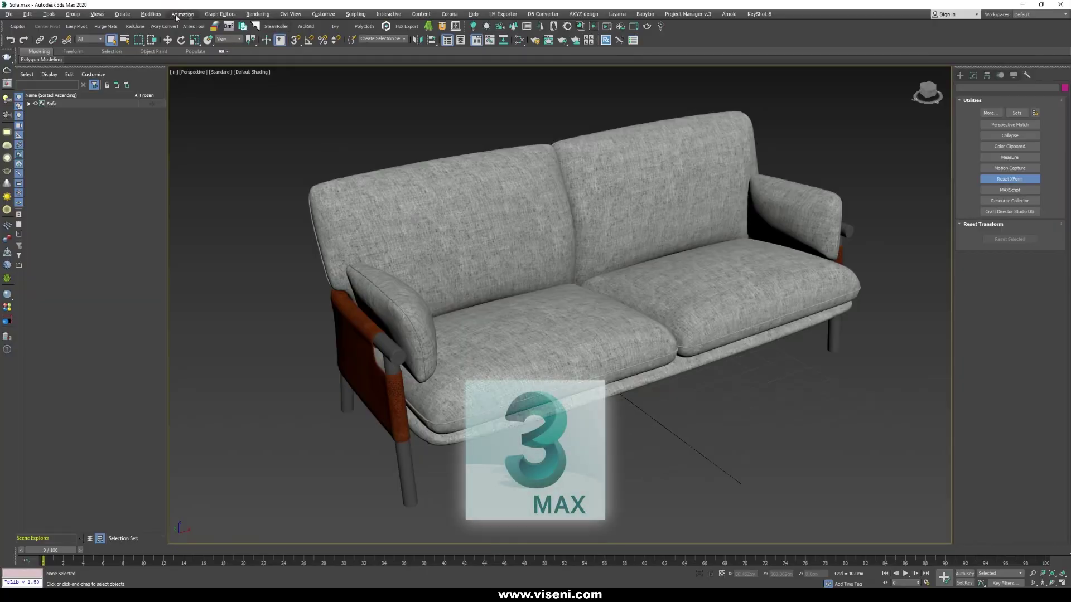
# Step: Switch to 3ds Max and open the UE4 FBX Exporter to review its export options
pyautogui.click(401, 27)
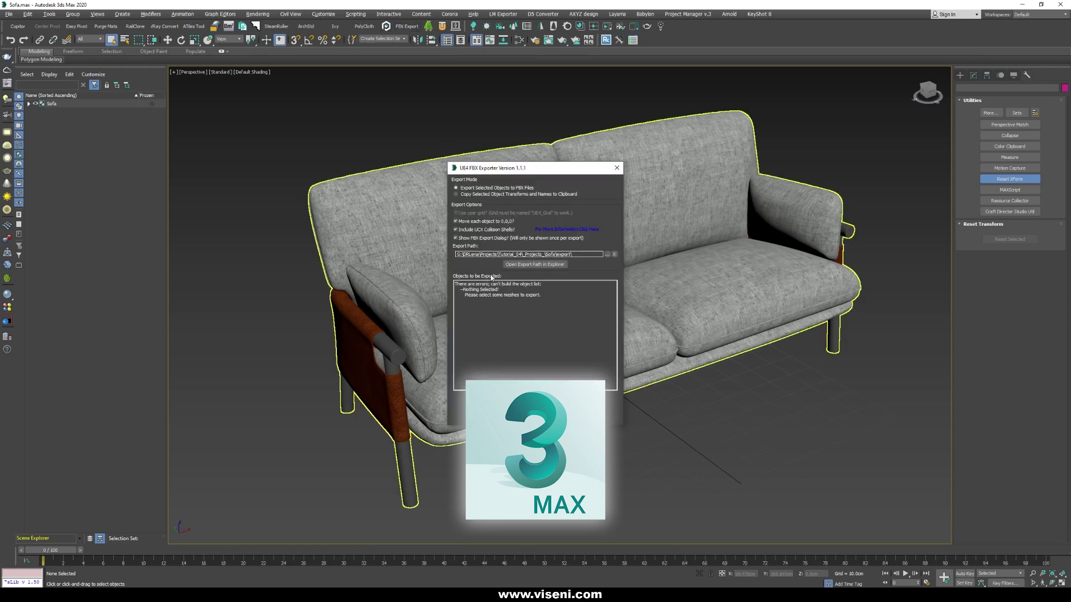
pyautogui.click(645, 290)
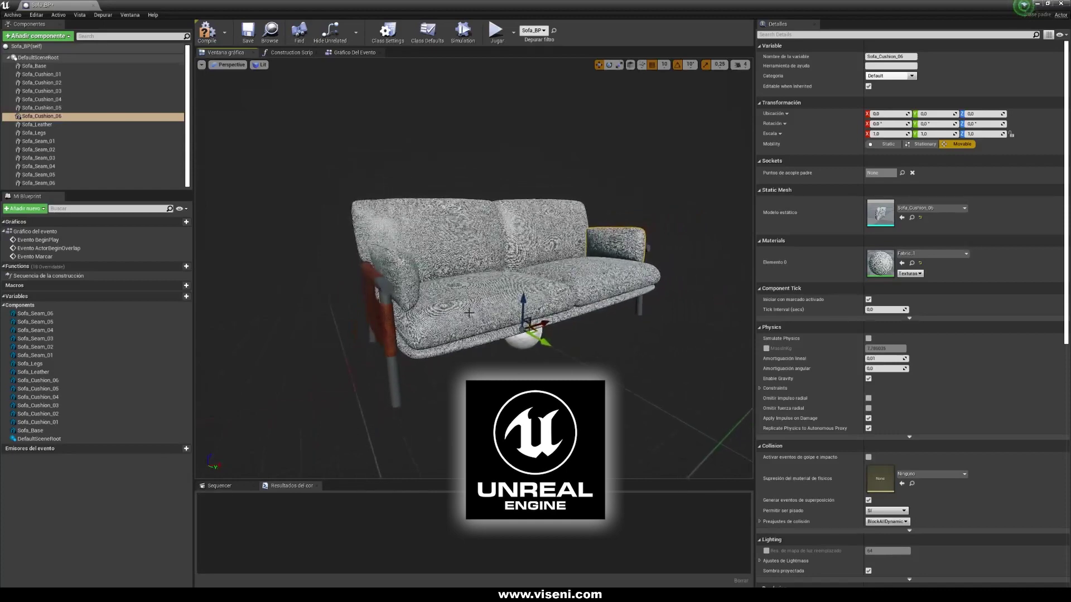
# Step: Switch back to Unreal Engine and check the placement of the seat, back and arm cushion components in Sofa_BP
pyautogui.click(524, 289)
pyautogui.click(461, 240)
pyautogui.click(400, 270)
pyautogui.click(577, 240)
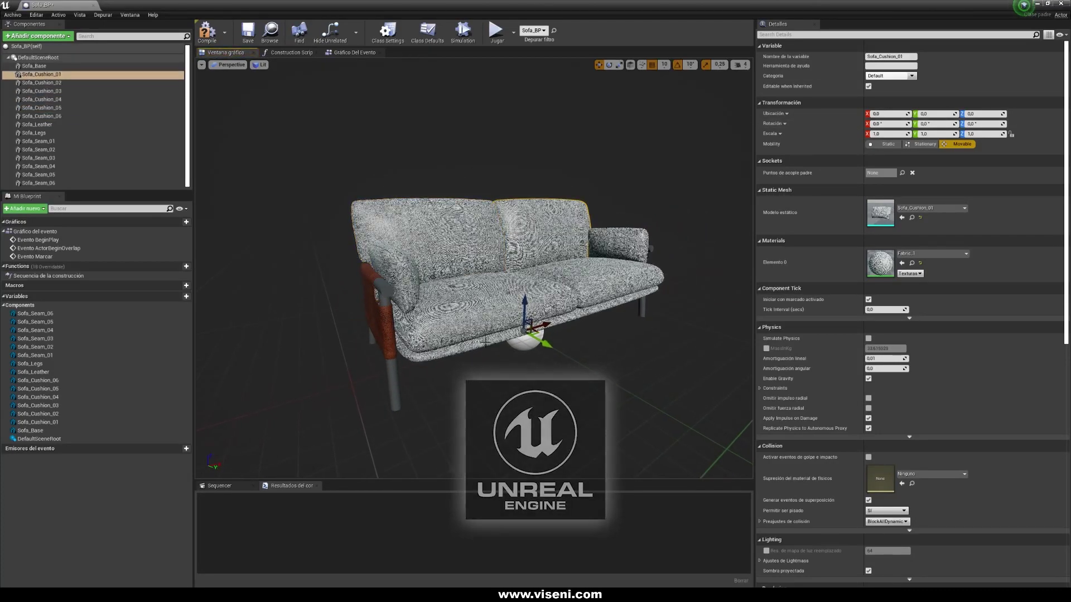
# Step: Undo the last component modification in Sofa_BP and close the compiled Blueprint to return to the level
pyautogui.hotkey('ctrl', 'z')
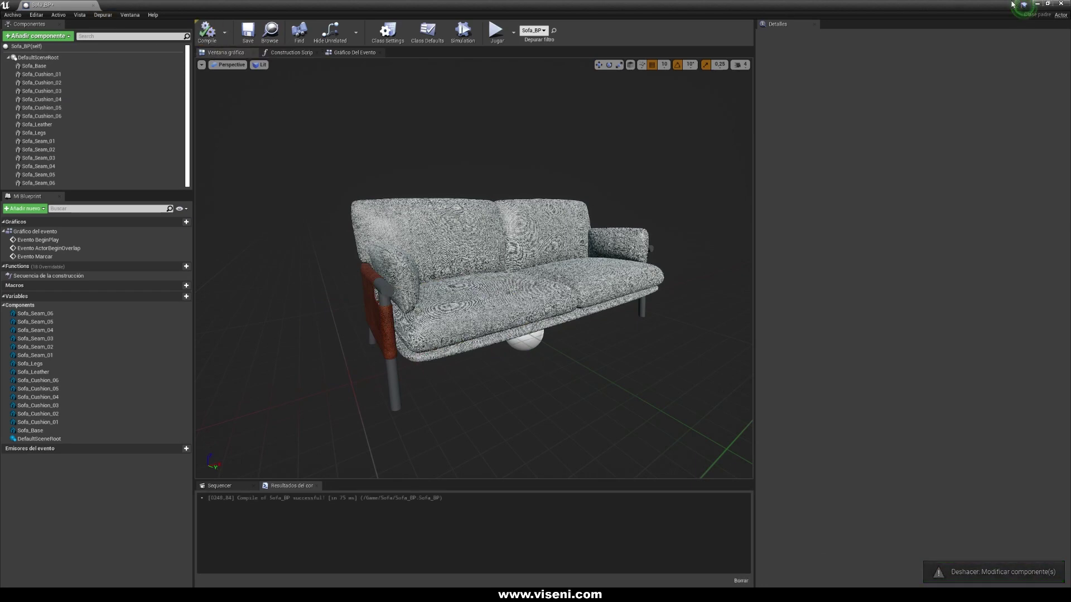
pyautogui.click(1061, 4)
pyautogui.moveTo(569, 224); pyautogui.dragTo(608, 234, button='right')
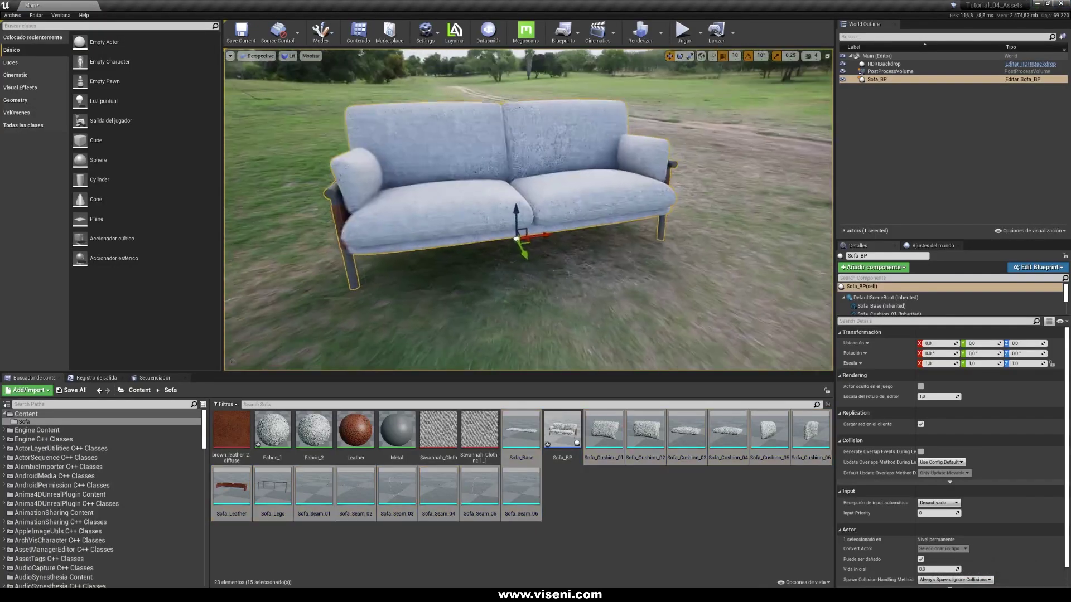
# Step: Delete the Sofa_BP actor from the level and place a new instance of the Blueprint in the scene
pyautogui.click(874, 79)
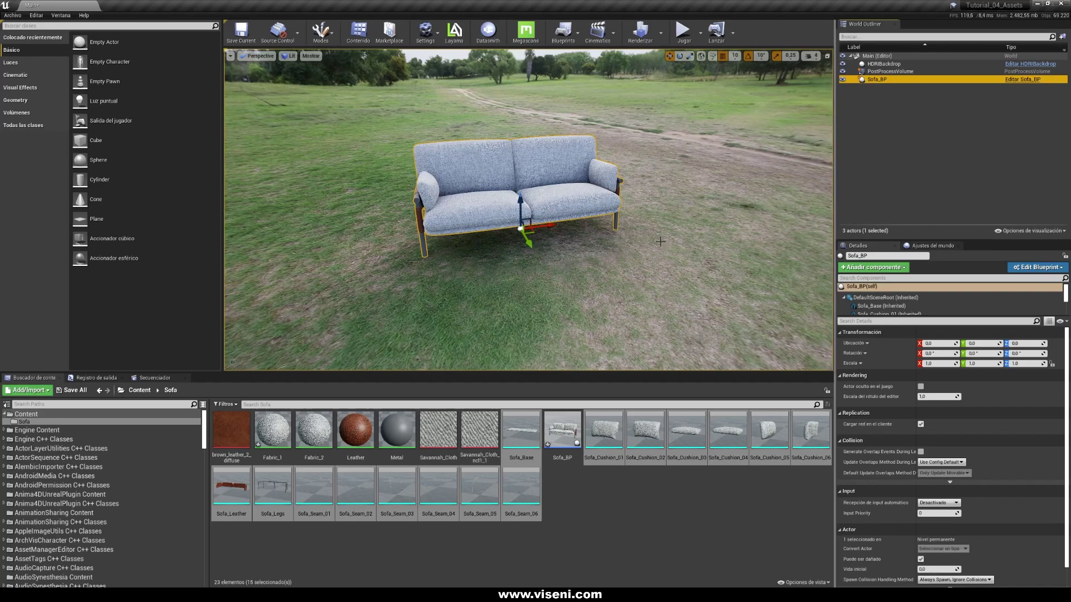
pyautogui.press('Delete')
pyautogui.moveTo(563, 439); pyautogui.dragTo(606, 215)
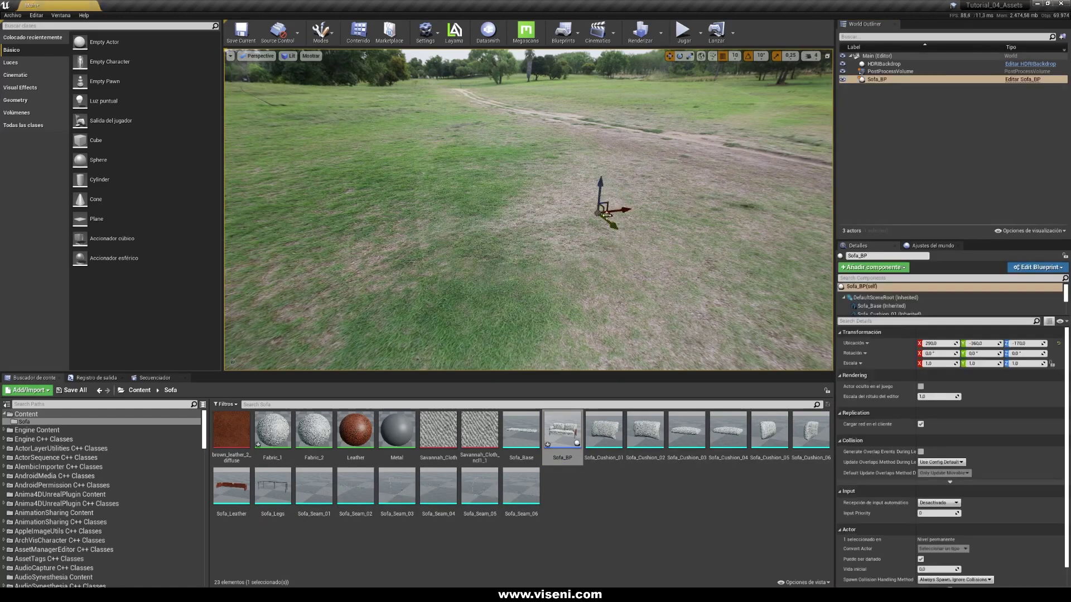
# Step: Reset the Sofa_BP actor's location to 0, 0, 0 and frame the sofa from the front corner
pyautogui.click(1058, 344)
pyautogui.moveTo(725, 251); pyautogui.dragTo(719, 285, button='right')
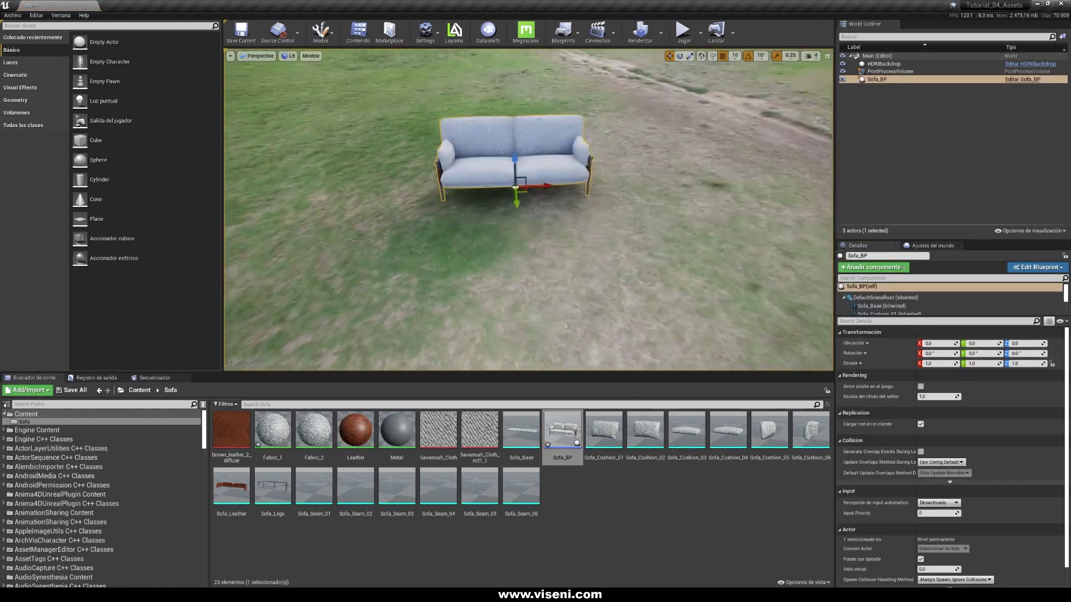
pyautogui.keyDown('alt'); pyautogui.moveTo(538, 195); pyautogui.dragTo(748, 196); pyautogui.keyUp('alt')
pyautogui.moveTo(747, 196); pyautogui.dragTo(767, 176, button='right')
pyautogui.click(887, 120)
pyautogui.click(881, 88)
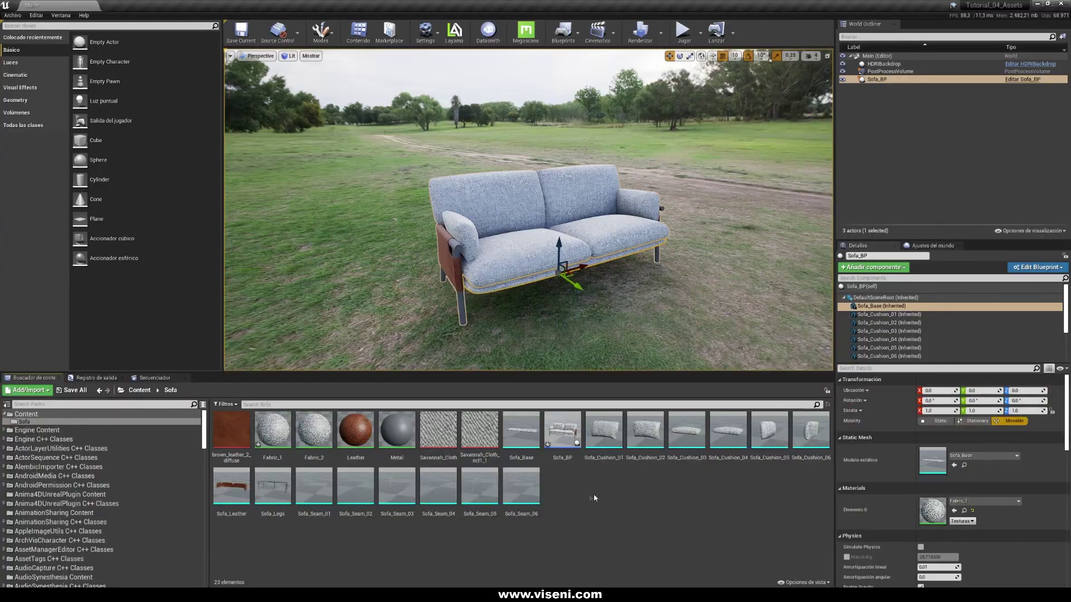
# Step: Create two new folders named Materials and Textures inside the Sofa content folder
pyautogui.rightClick(593, 493)
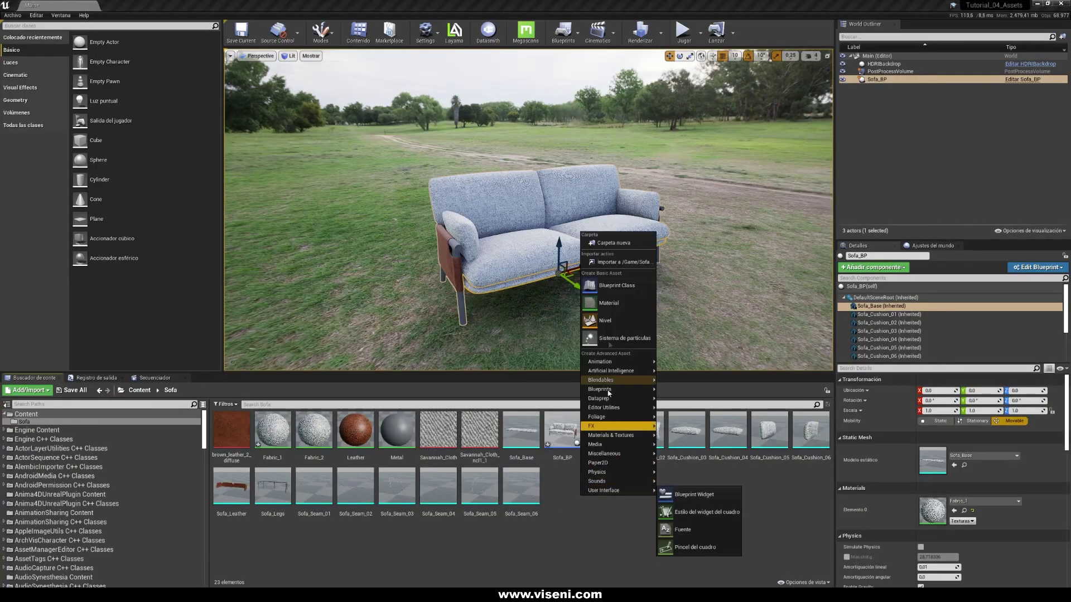
pyautogui.click(612, 243)
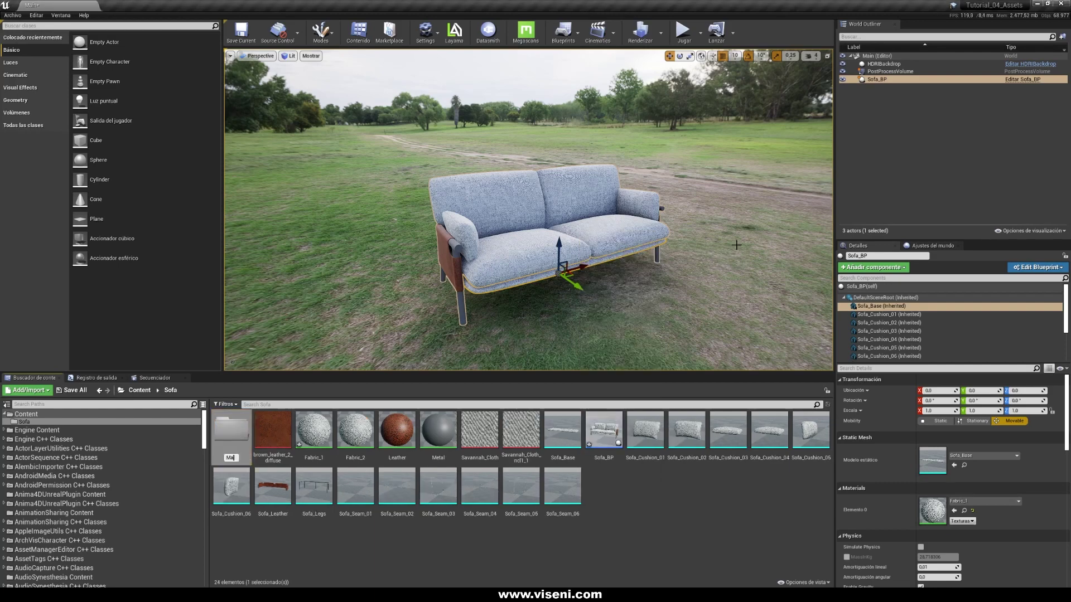
pyautogui.rightClick(620, 511)
pyautogui.click(658, 251)
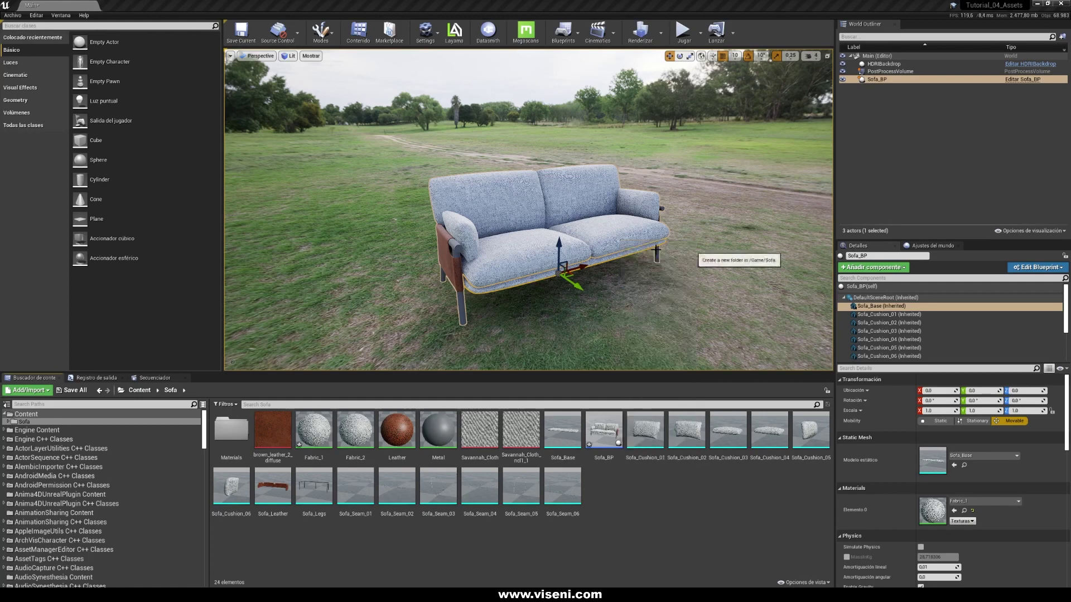
pyautogui.write('Textur')
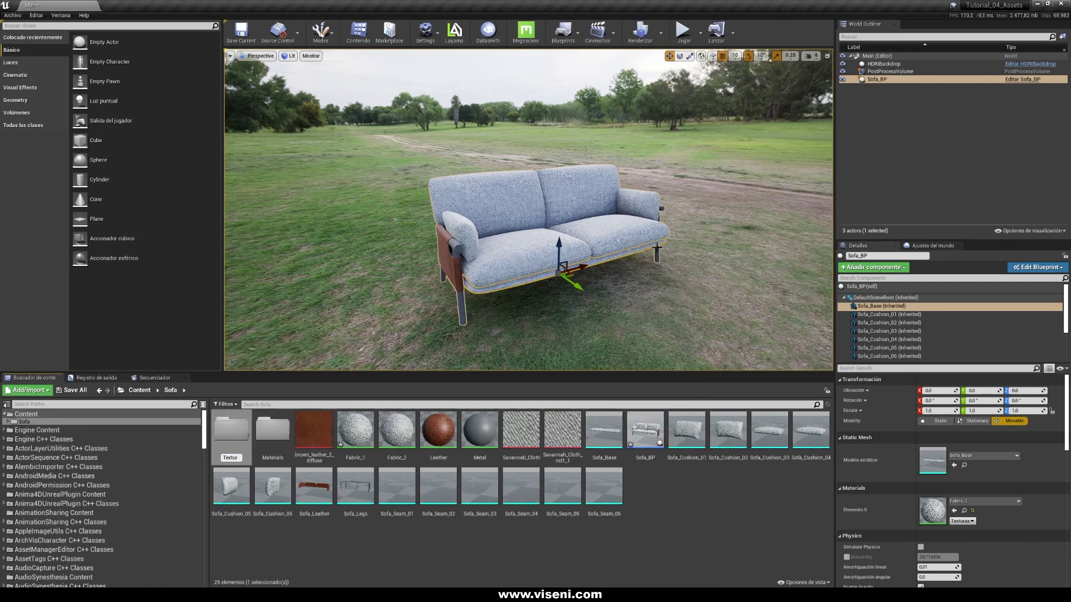
pyautogui.write('es')
pyautogui.press('Return')
# Step: Add another folder named Meshes inside the Sofa content folder
pyautogui.rightClick(705, 500)
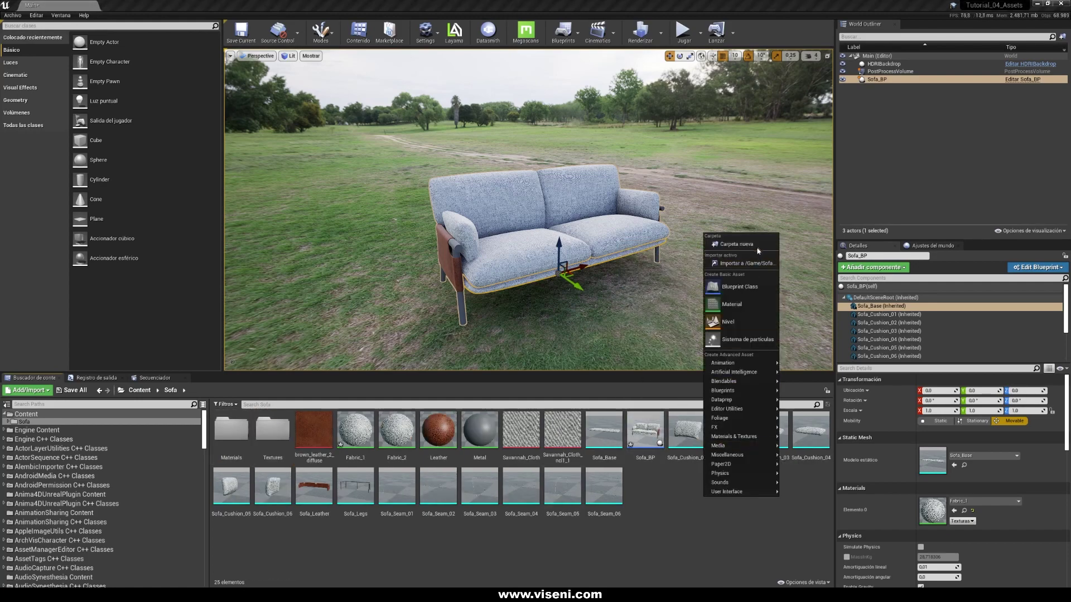
pyautogui.click(757, 246)
pyautogui.write('Meshes')
pyautogui.press('Return')
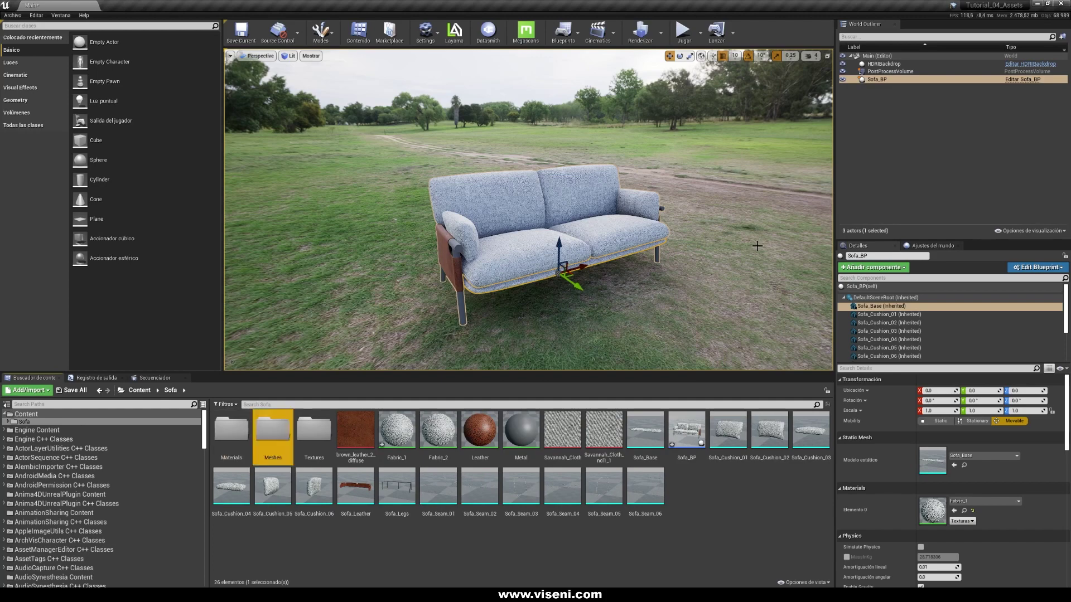
# Step: Move the brown leather diffuse texture and the two Savannah_Cloth textures into the Textures folder
pyautogui.click(359, 428)
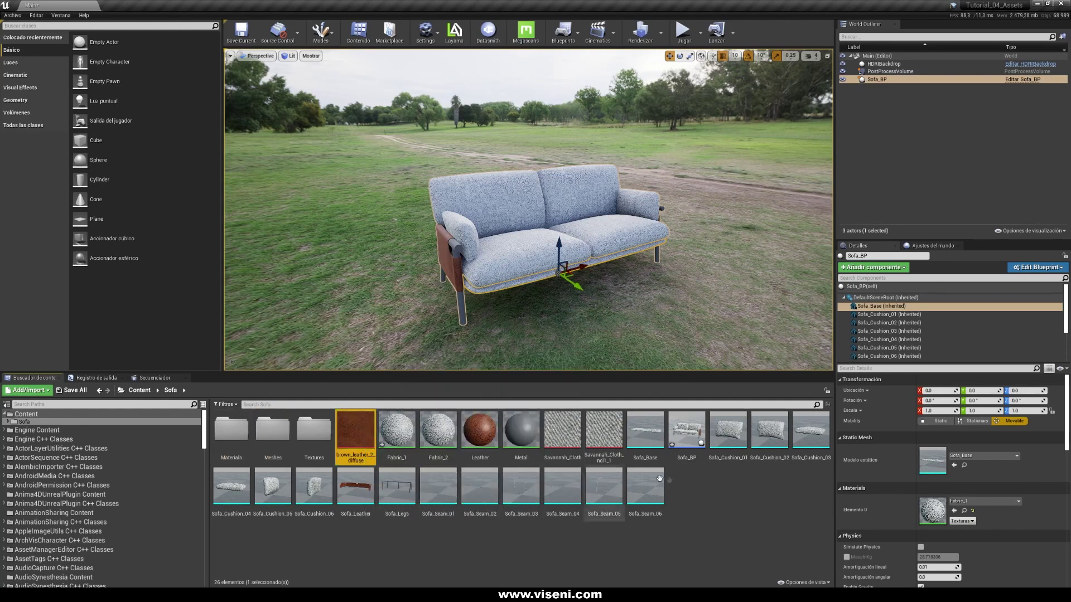
pyautogui.keyDown('ctrl'); pyautogui.click(563, 430); pyautogui.keyUp('ctrl')
pyautogui.keyDown('ctrl'); pyautogui.click(604, 430); pyautogui.keyUp('ctrl')
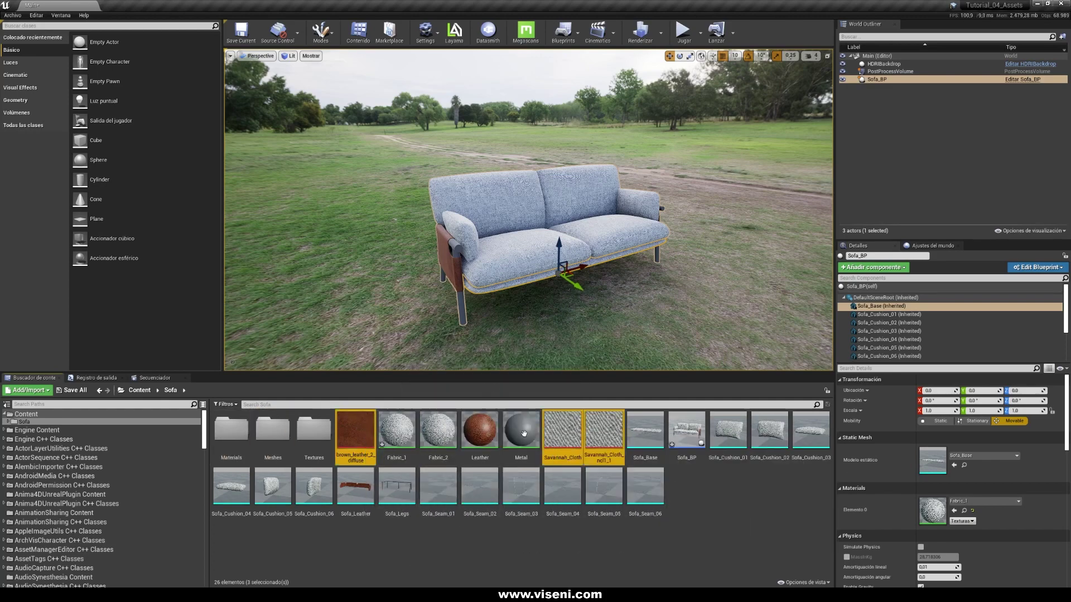
pyautogui.moveTo(357, 430); pyautogui.dragTo(326, 433)
pyautogui.click(343, 439)
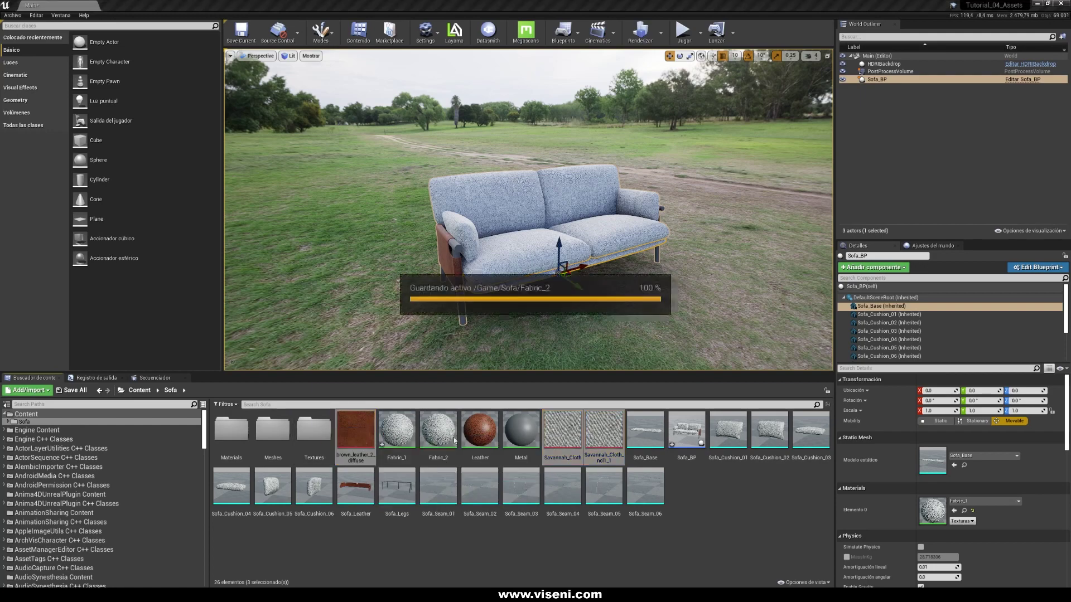
# Step: Move Fabric_1, Fabric_2, Leather and Metal into the Materials folder and all sofa static meshes into the Meshes folder
pyautogui.keyDown('shift'); pyautogui.click(480, 432); pyautogui.keyUp('shift')
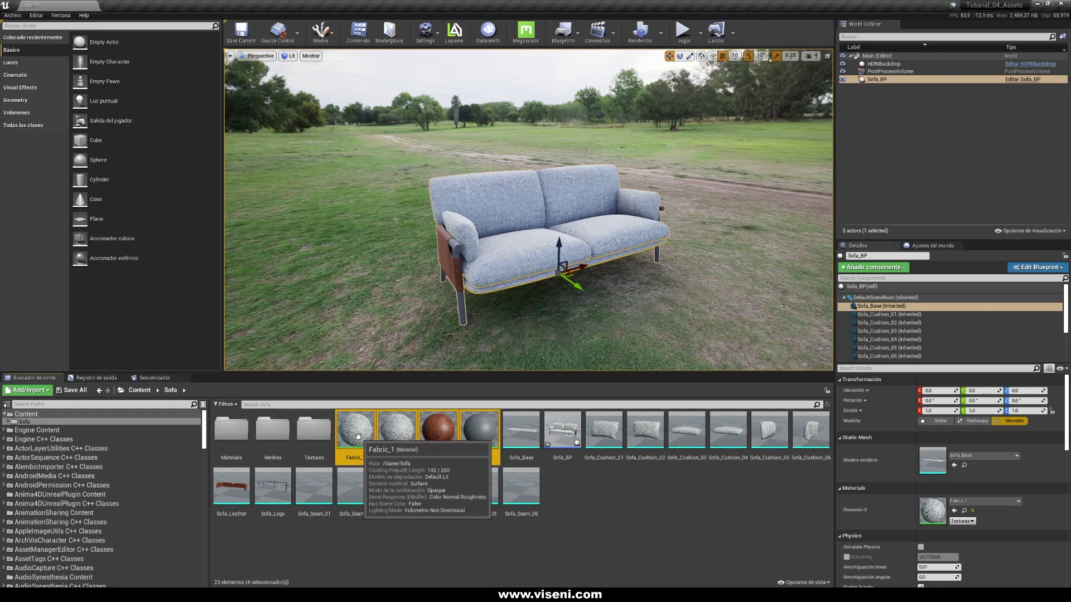
pyautogui.moveTo(355, 442); pyautogui.dragTo(231, 427)
pyautogui.click(244, 441)
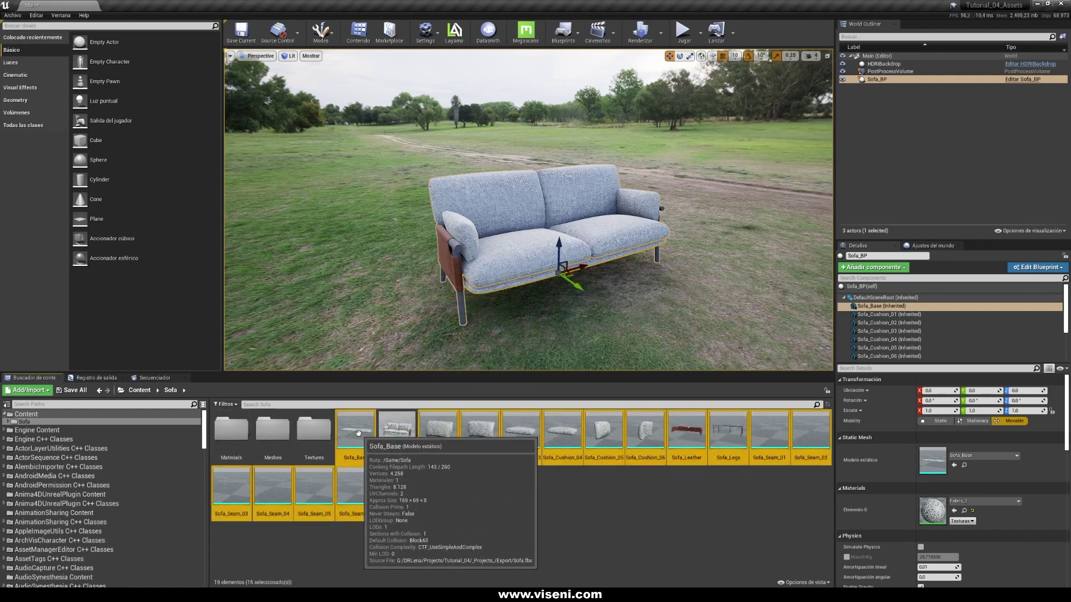
pyautogui.moveTo(358, 433); pyautogui.dragTo(273, 431)
pyautogui.click(290, 441)
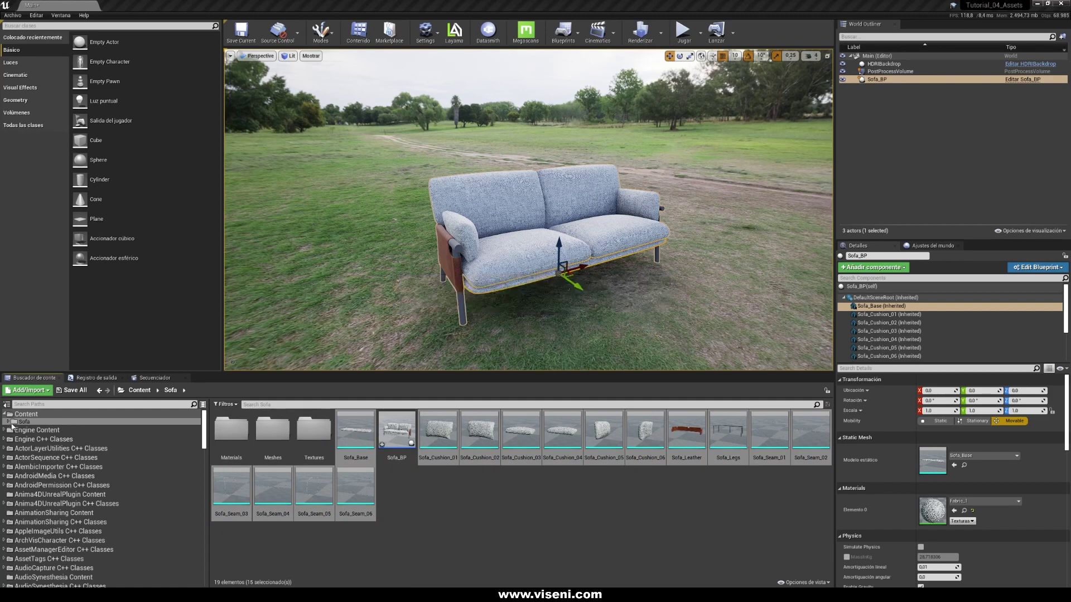
# Step: Check the contents of the Sofa subfolders, then save all unsaved assets and levels
pyautogui.click(33, 429)
pyautogui.click(31, 435)
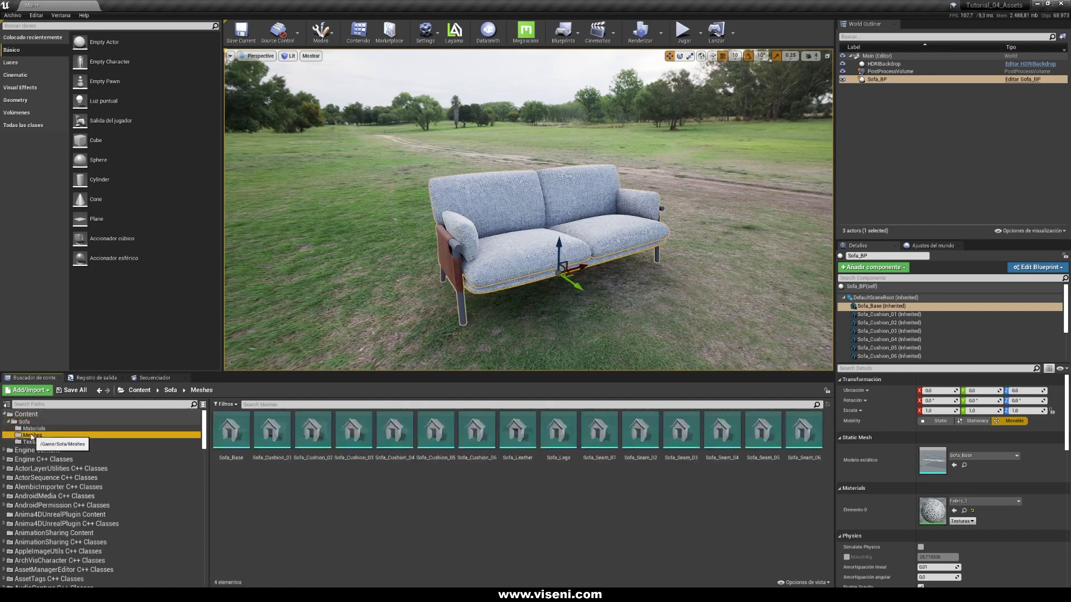
pyautogui.click(34, 443)
pyautogui.click(24, 422)
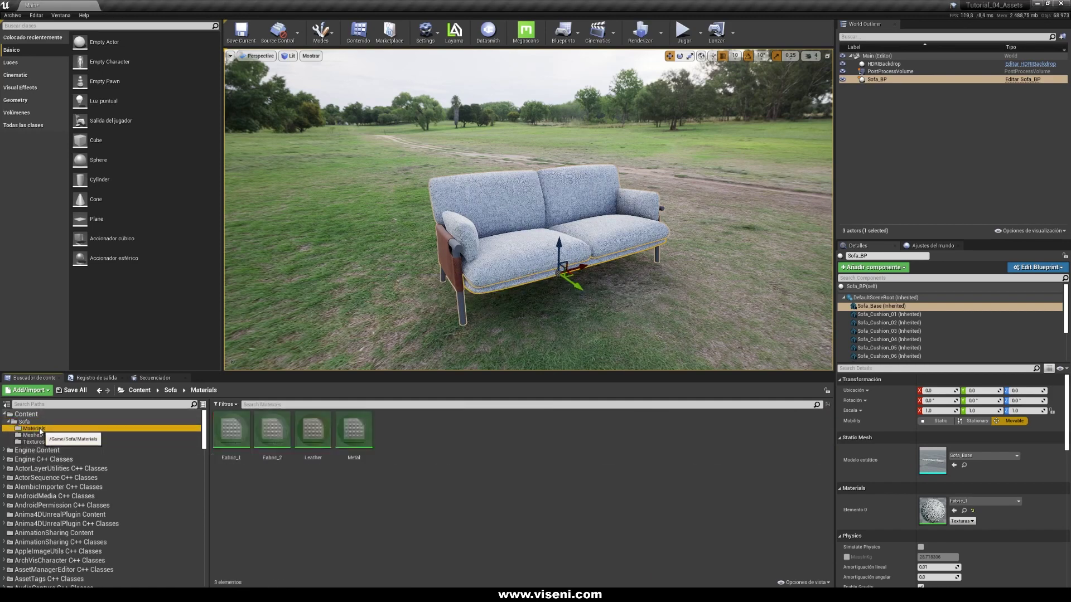
pyautogui.click(12, 16)
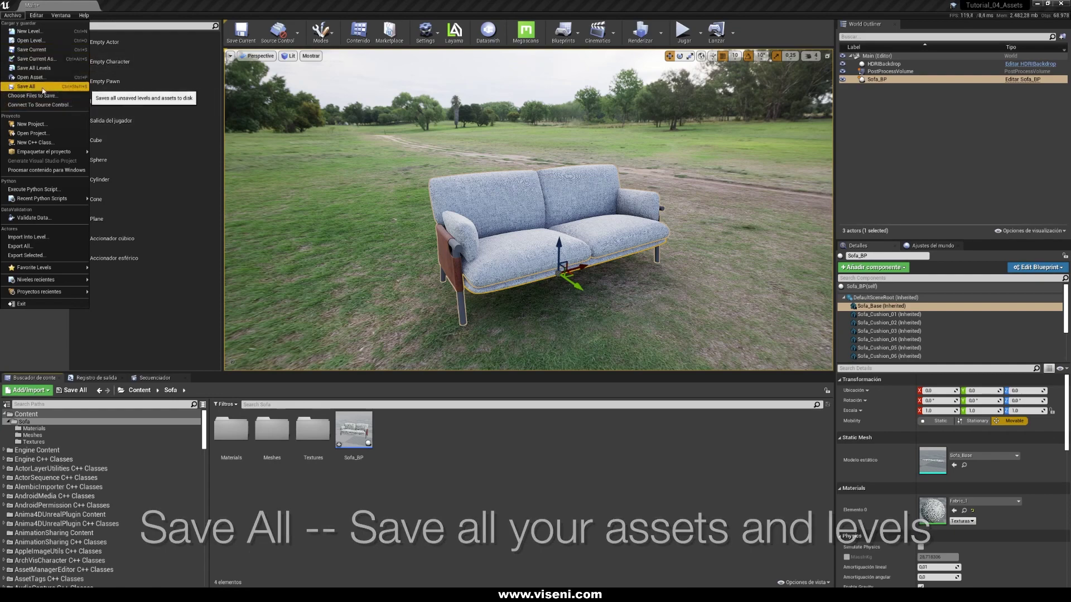
pyautogui.click(25, 87)
# Step: Open the Sofa_BP Blueprint and set the mobility of all its mesh components, Sofa_Base through Sofa_Seam_06, to Static
pyautogui.click(343, 454)
pyautogui.doubleClick(343, 455)
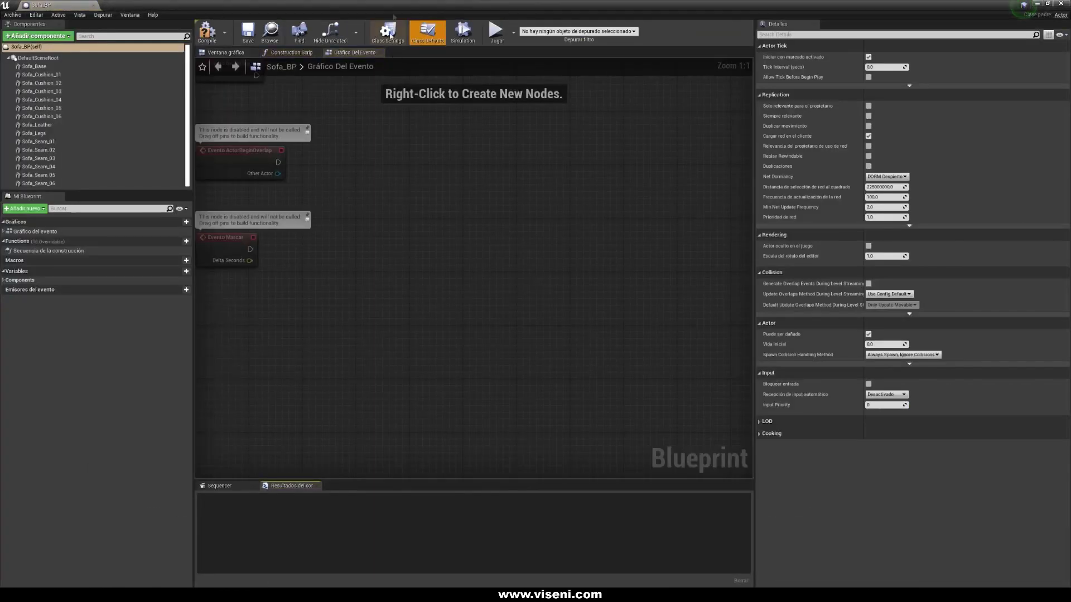
pyautogui.click(211, 53)
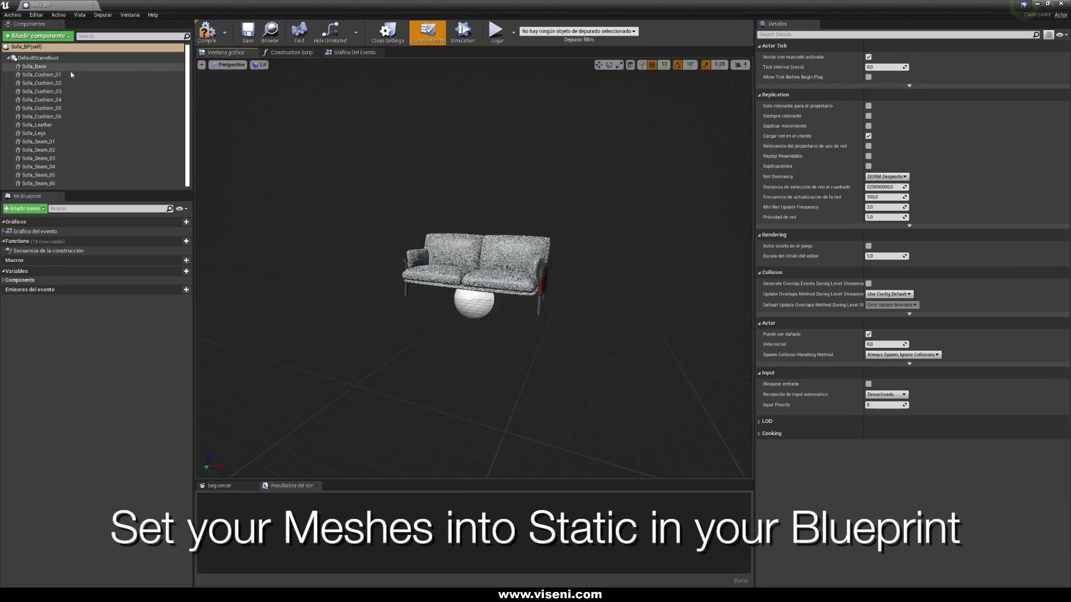
pyautogui.click(34, 66)
pyautogui.keyDown('shift'); pyautogui.click(39, 183); pyautogui.keyUp('shift')
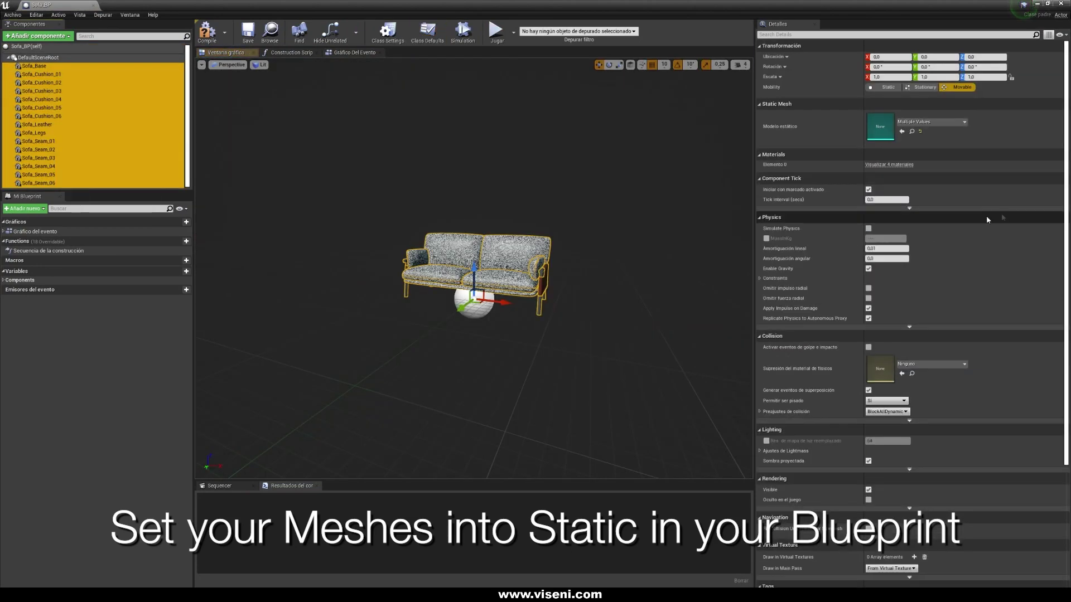
pyautogui.click(887, 87)
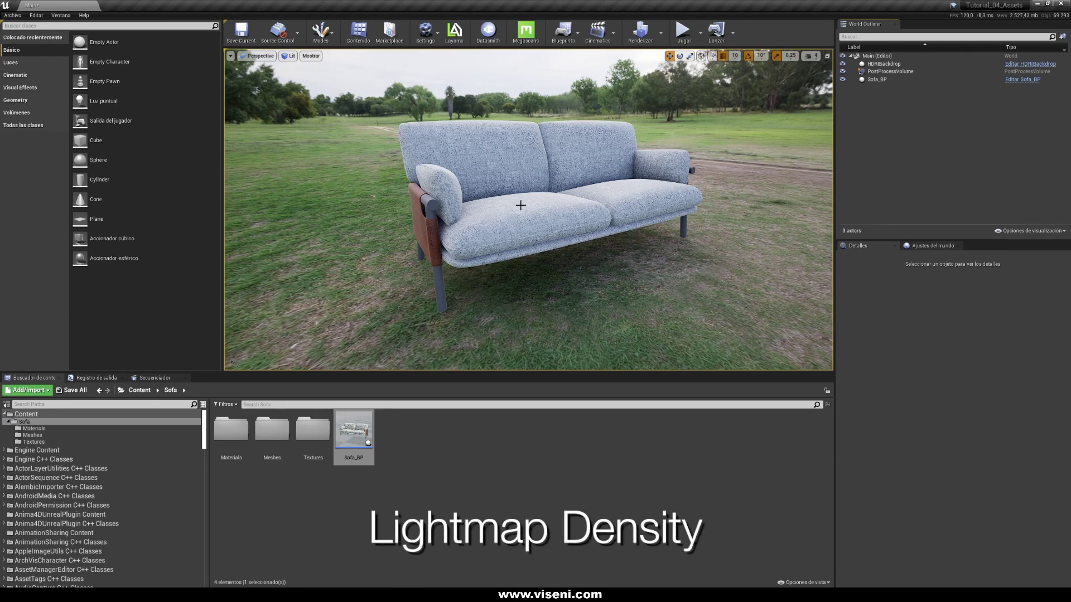
# Step: Switch the level viewport to the Lightmap Density view and examine the density across the sofa's parts
pyautogui.hotkey('alt', '0')
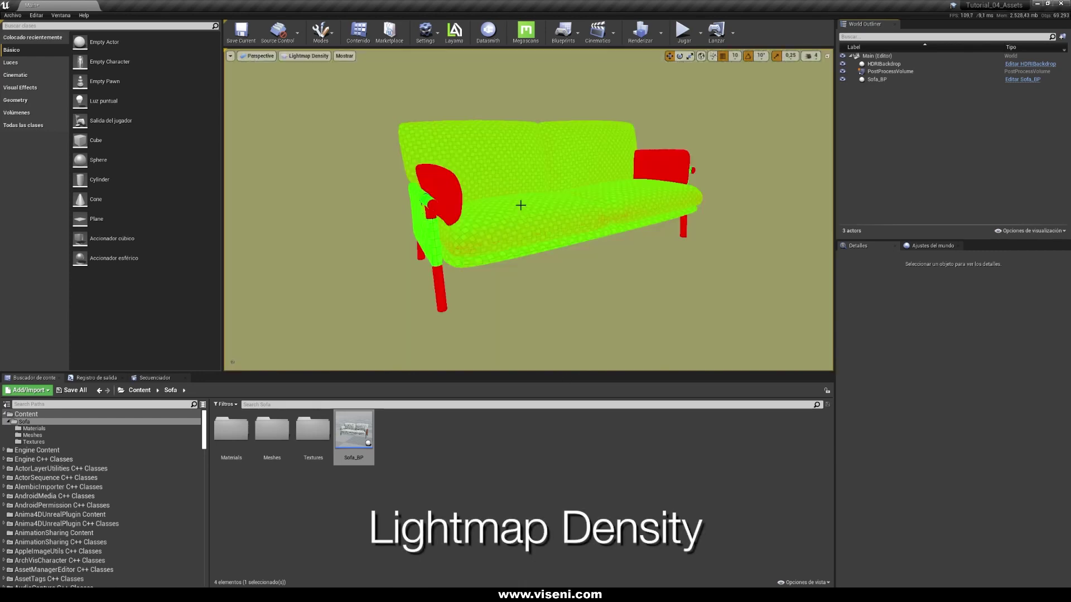
pyautogui.moveTo(641, 248); pyautogui.dragTo(603, 245, button='right')
pyautogui.moveTo(614, 265); pyautogui.dragTo(532, 261)
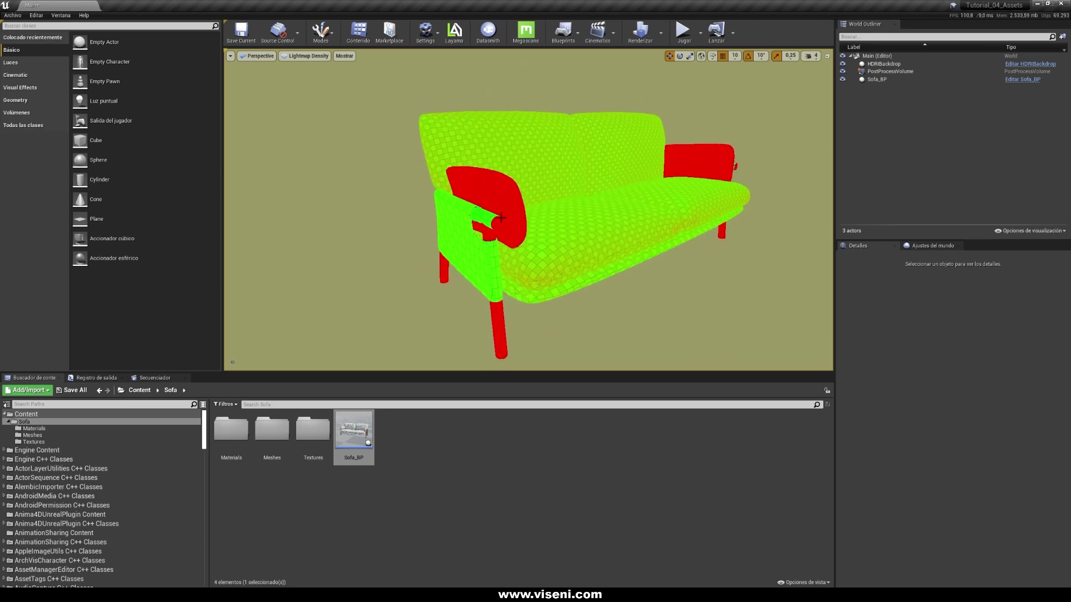
pyautogui.click(555, 229)
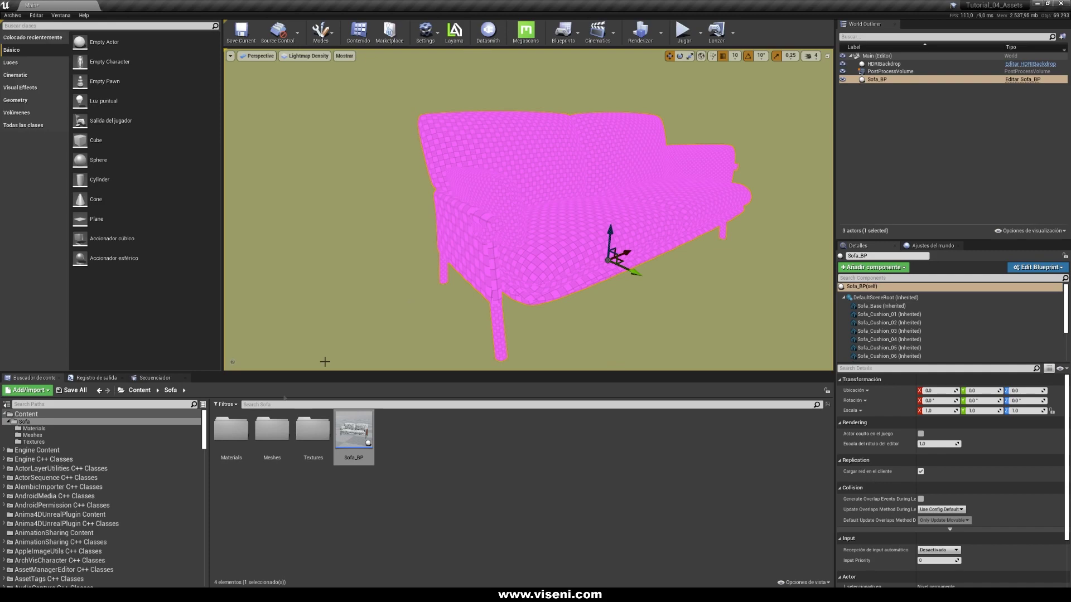
# Step: Open Sofa_BP in a smaller window over the level and show its 3D preview
pyautogui.doubleClick(362, 424)
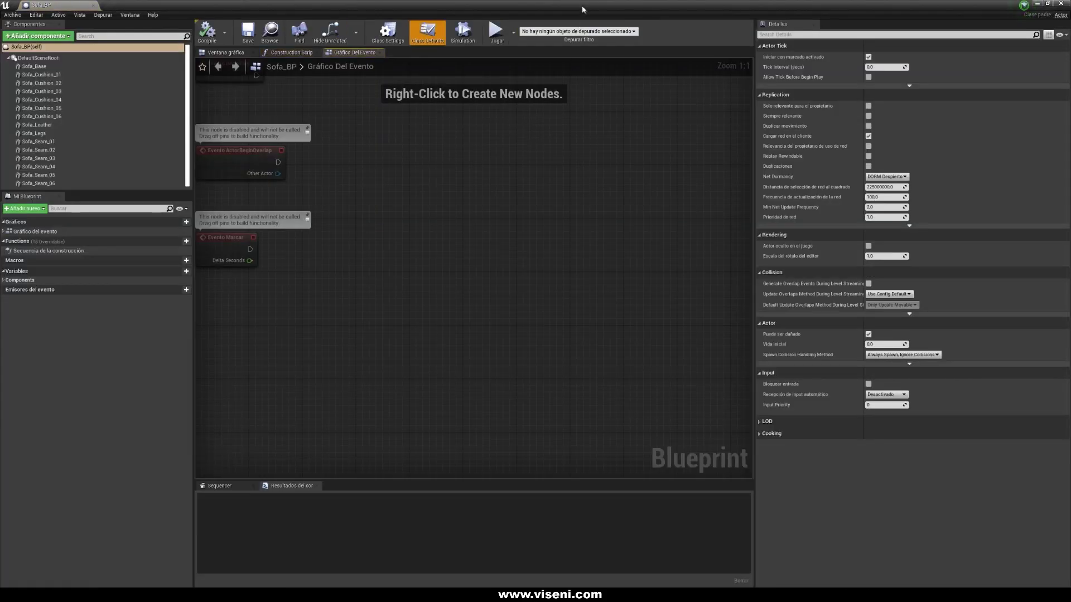
pyautogui.doubleClick(583, 9)
pyautogui.click(191, 169)
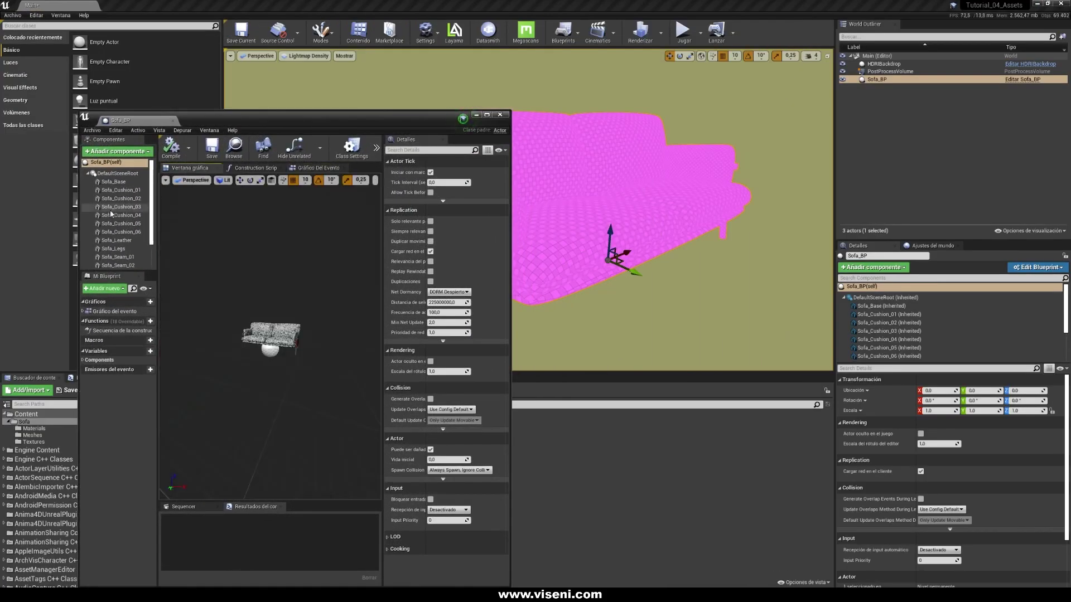
# Step: Override the lightmap resolution of all Sofa_BP mesh components, trying 256 and settling on 300
pyautogui.click(119, 183)
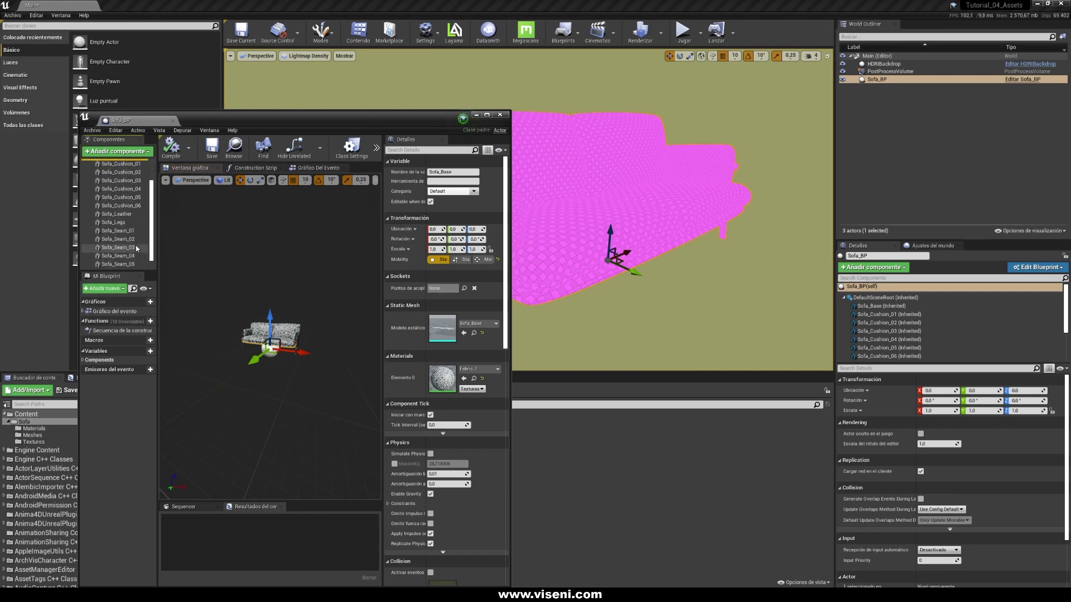
pyautogui.keyDown('shift'); pyautogui.click(131, 234); pyautogui.keyUp('shift')
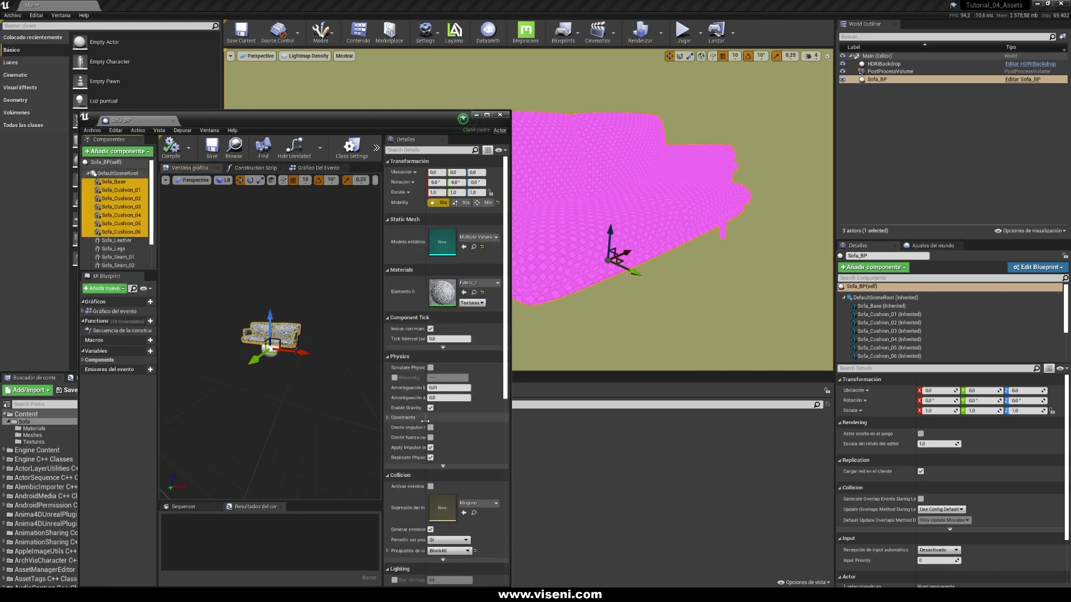
pyautogui.scroll(-8, 425, 422)
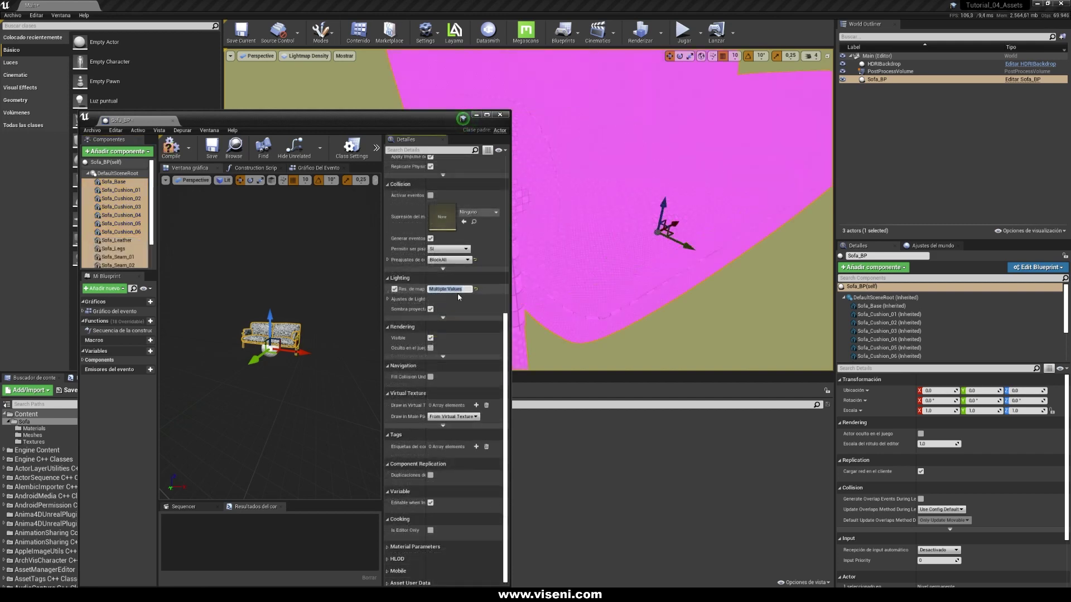
pyautogui.write('256')
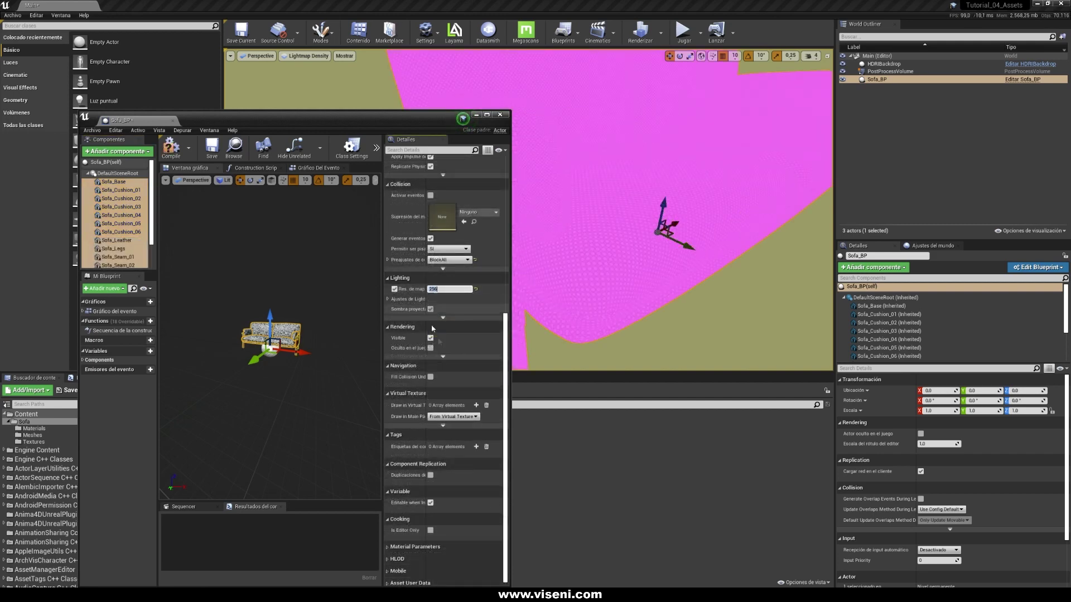
pyautogui.press('BackSpace')
pyautogui.press('BackSpace')
pyautogui.write('300')
pyautogui.press('Return')
# Step: Compile and save Sofa_BP, then close the Blueprint editor
pyautogui.click(172, 148)
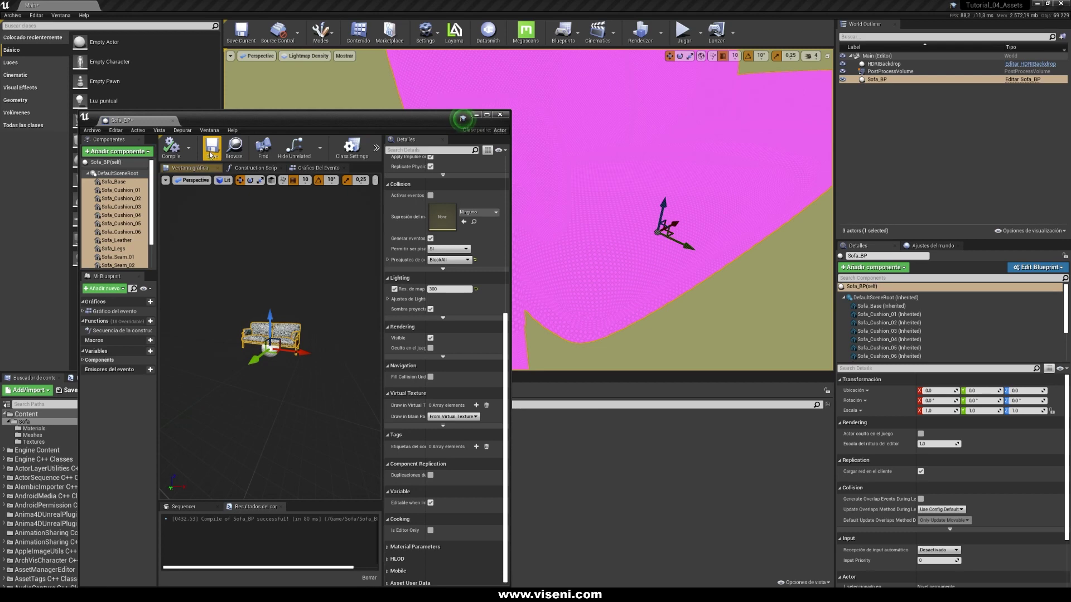
pyautogui.click(212, 148)
pyautogui.click(500, 114)
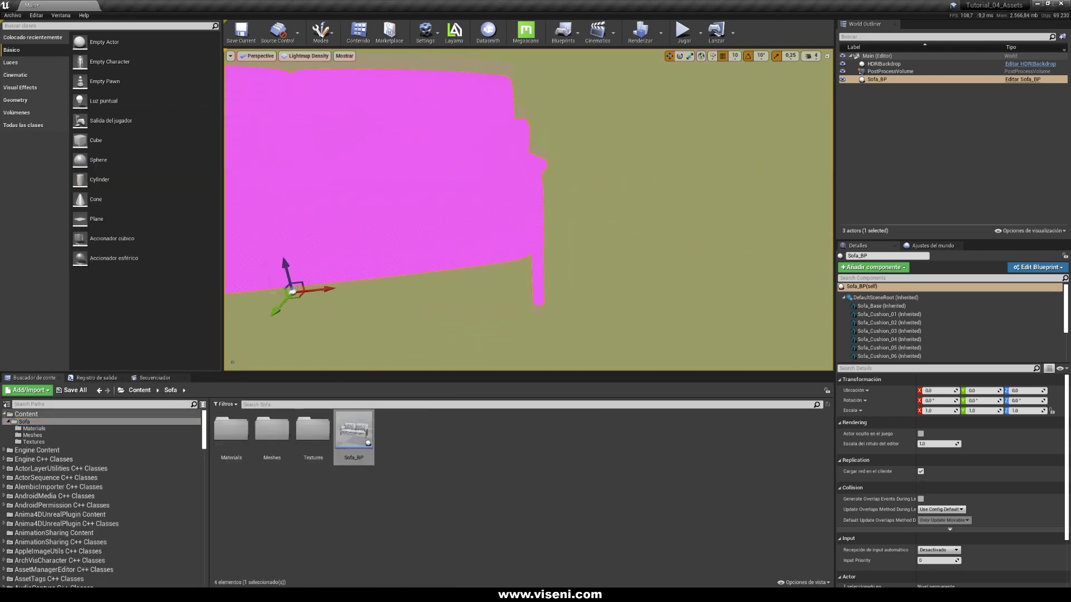
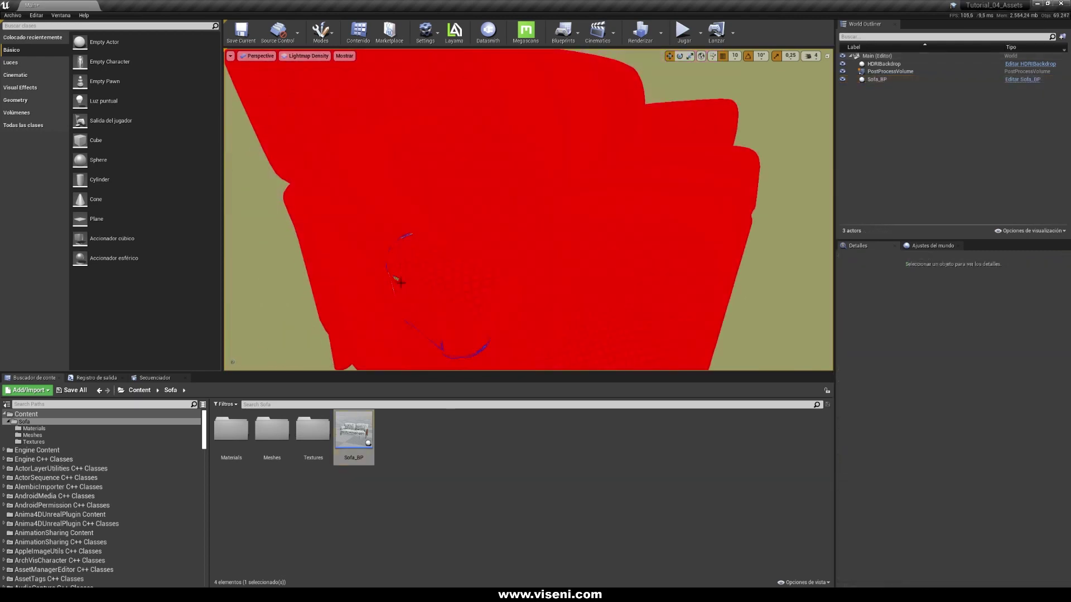
# Step: Inspect the sofa's lightmap density from other sides, then return the viewport to the Lit view
pyautogui.keyDown('alt'); pyautogui.moveTo(428, 315); pyautogui.dragTo(500, 336); pyautogui.keyUp('alt')
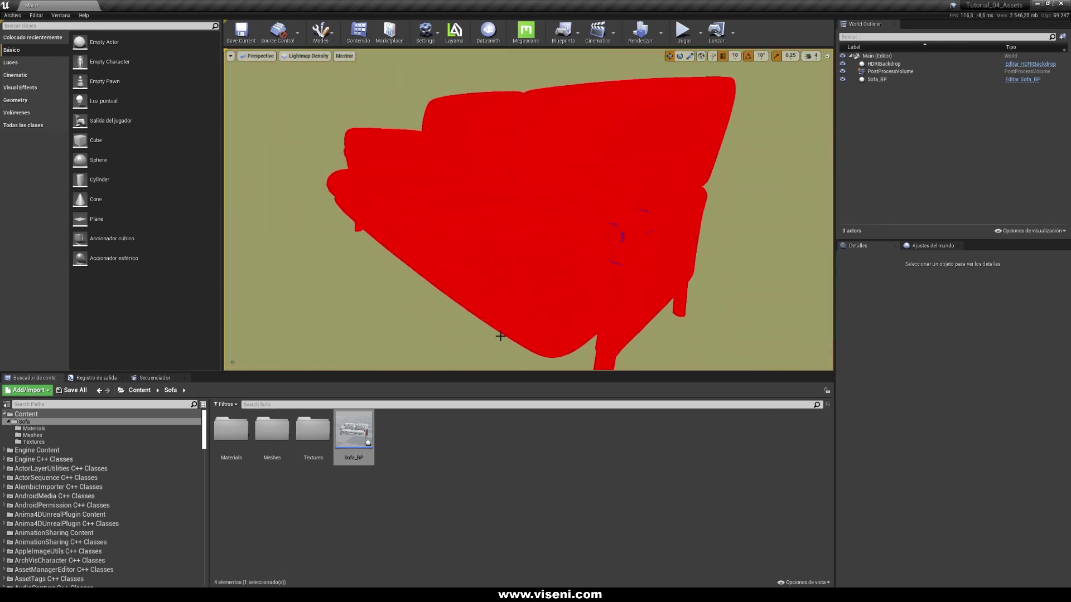
pyautogui.press('w')
pyautogui.moveTo(621, 251); pyautogui.dragTo(641, 279, button='right')
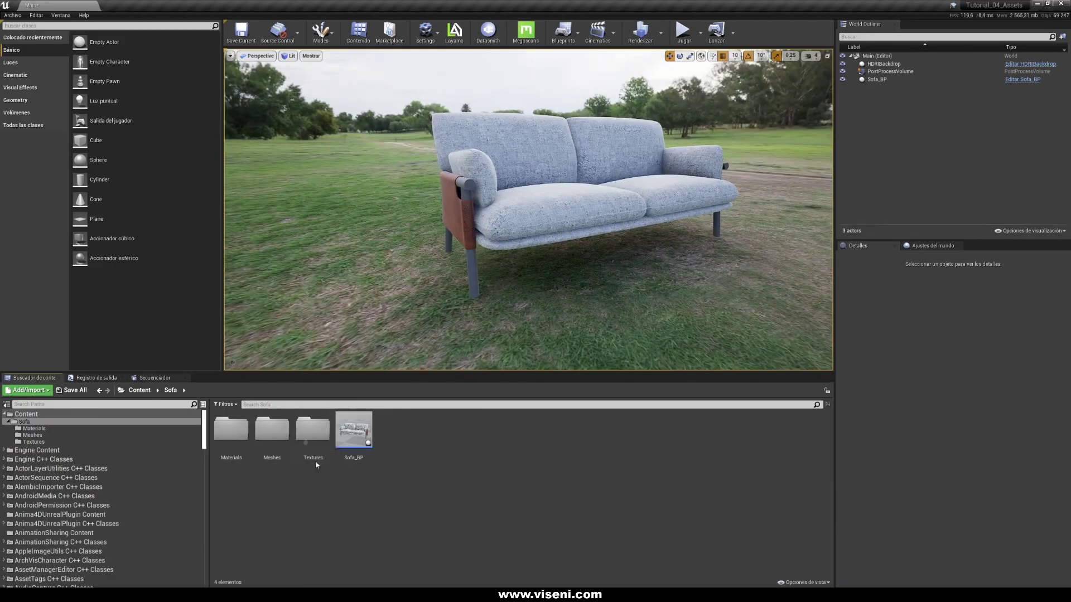
# Step: Open the Metal material from the Materials folder and move its result node clear of the Param node
pyautogui.doubleClick(232, 429)
pyautogui.doubleClick(353, 429)
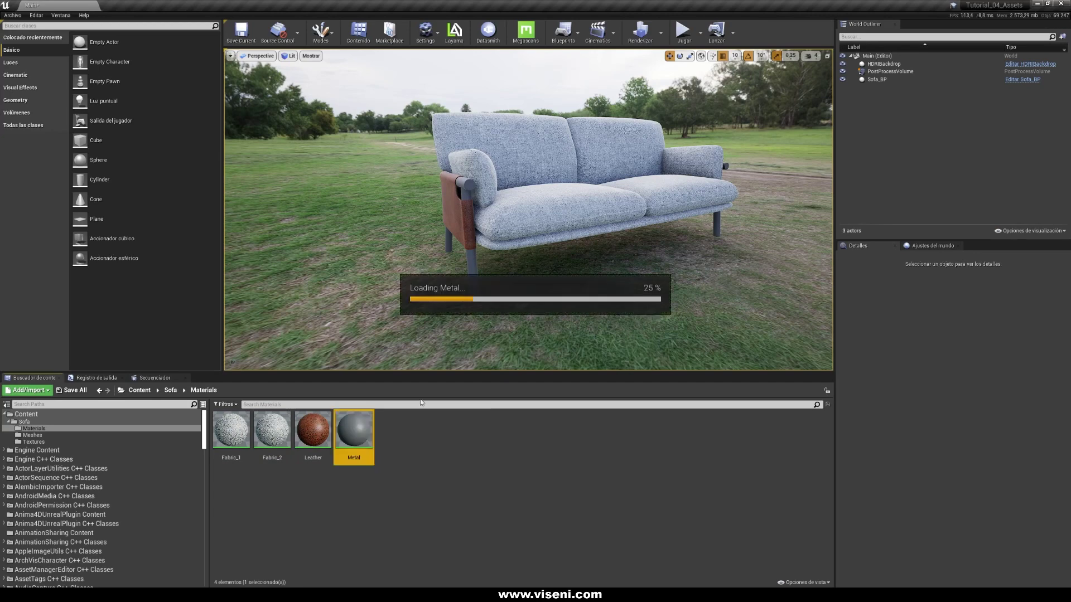
pyautogui.moveTo(278, 293); pyautogui.dragTo(238, 284, button='right')
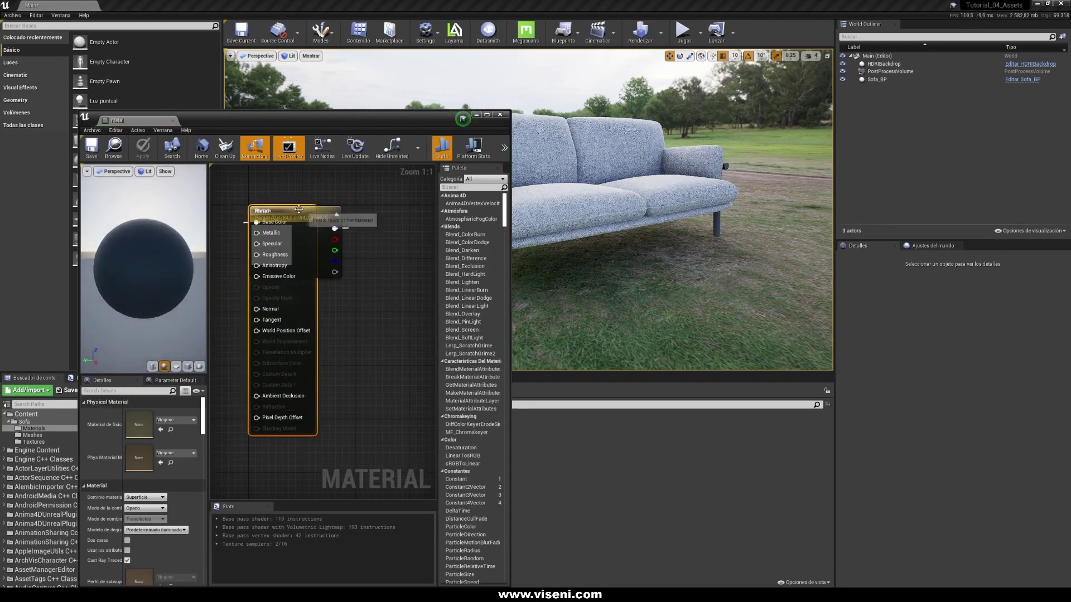
pyautogui.moveTo(300, 209); pyautogui.dragTo(387, 217)
pyautogui.moveTo(294, 341); pyautogui.dragTo(337, 338, button='right')
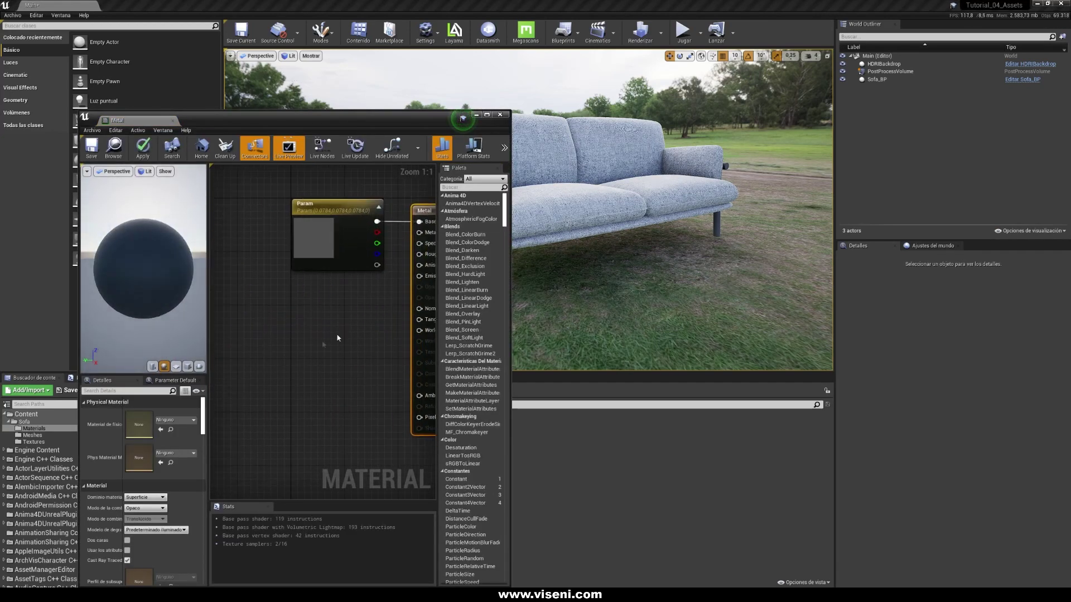
# Step: Add a constant of 1 connected to Metallic and a constant of 0 connected to Roughness in the Metal material
pyautogui.click(308, 339)
pyautogui.moveTo(322, 349); pyautogui.dragTo(421, 233)
pyautogui.click(160, 413)
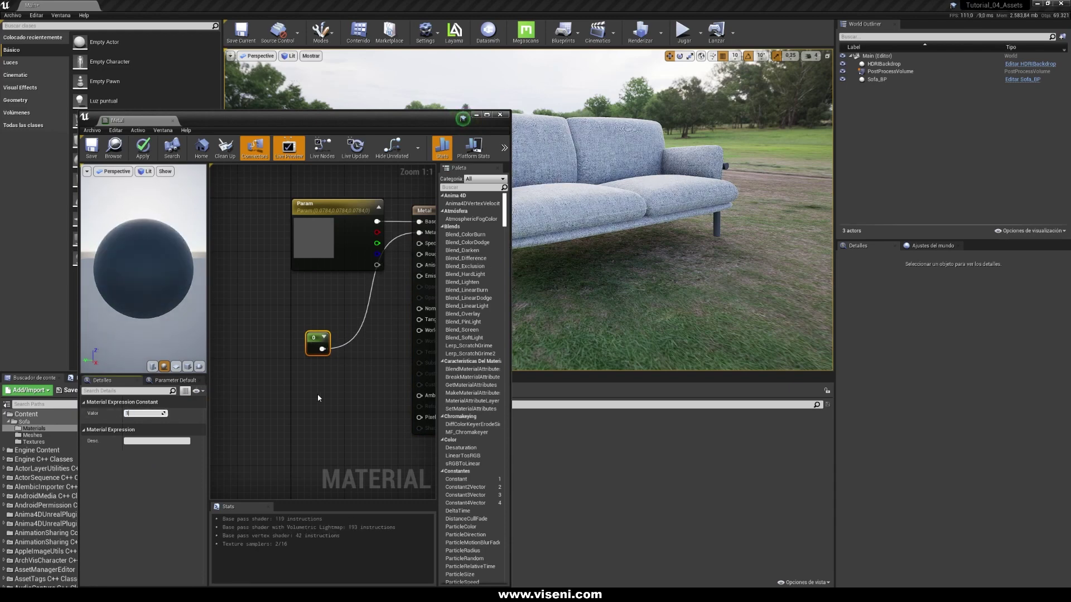
pyautogui.press('Return')
pyautogui.moveTo(375, 253); pyautogui.dragTo(317, 243, button='right')
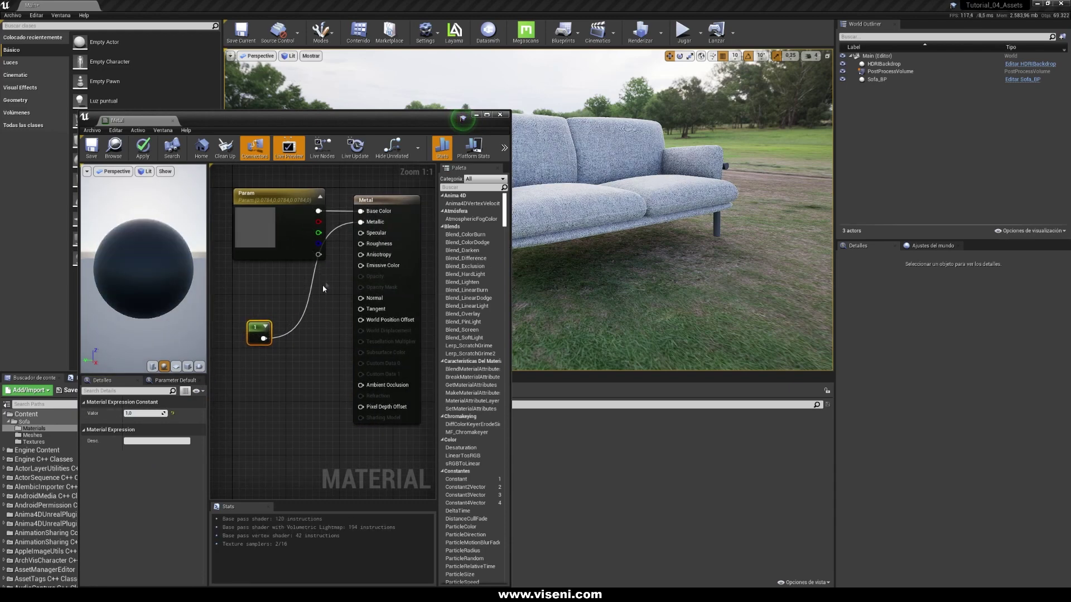
pyautogui.click(256, 403)
pyautogui.moveTo(261, 418); pyautogui.dragTo(360, 244)
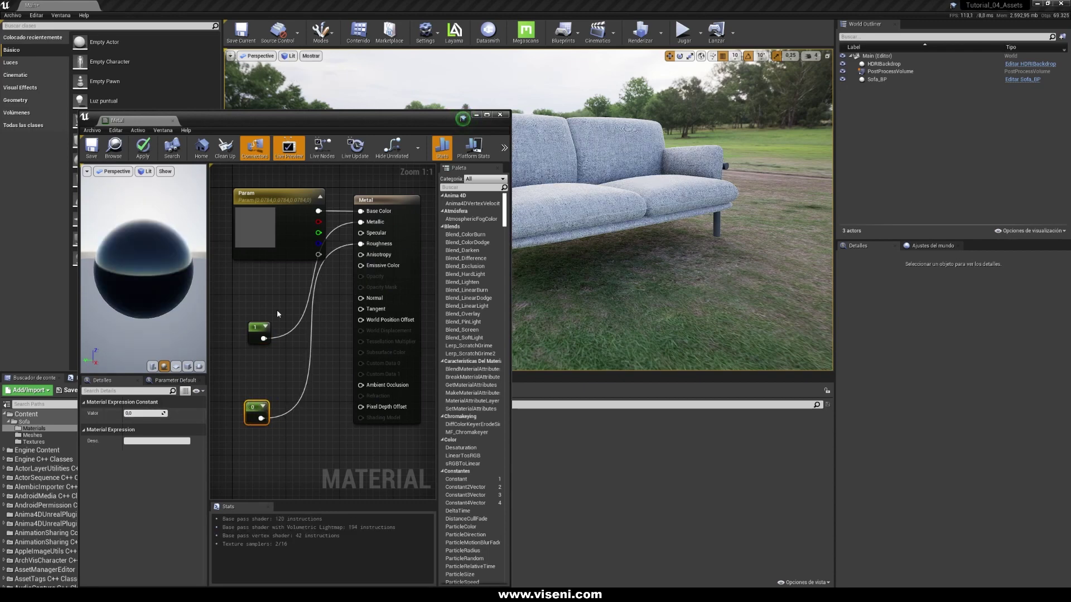
# Step: Set the Metal material's Param base colour to a light grey
pyautogui.click(273, 228)
pyautogui.click(170, 439)
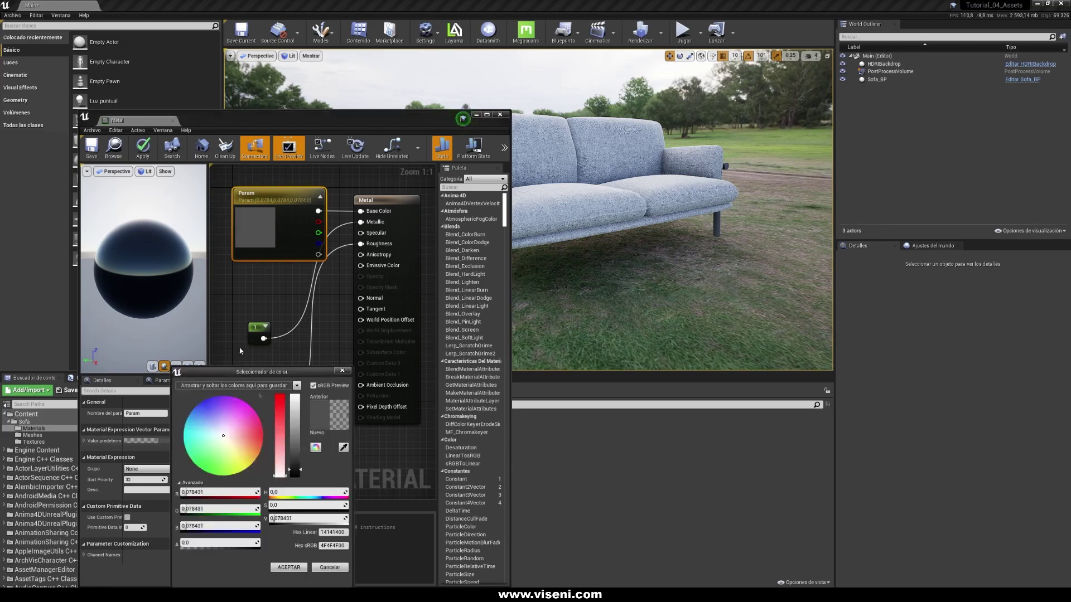
pyautogui.click(294, 423)
pyautogui.click(289, 568)
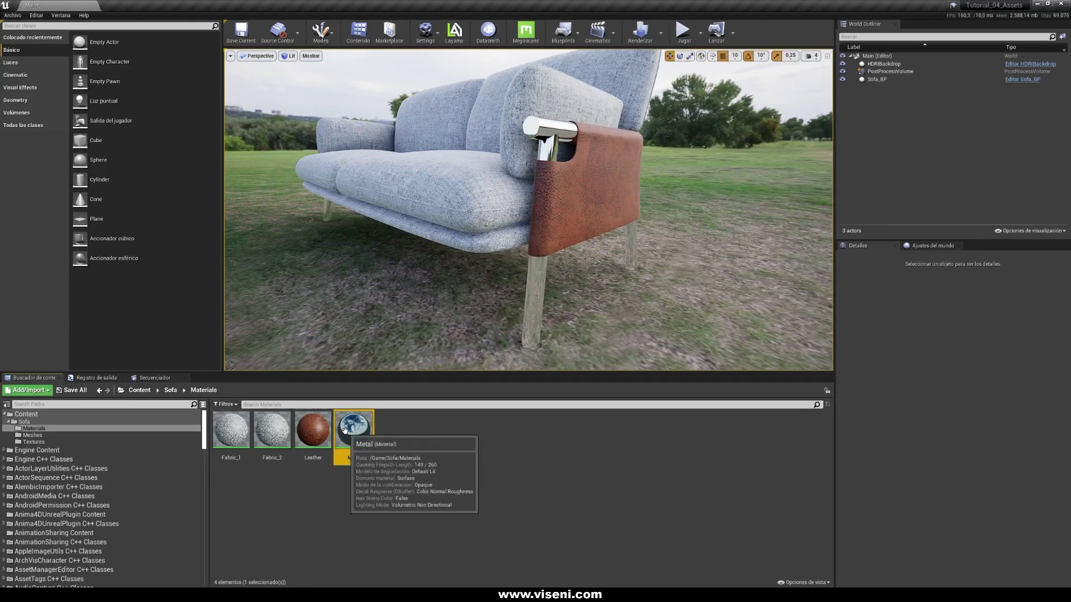
# Step: Reopen the Metal material and tidy its graph, moving the result node lower and the two constants closer to Param
pyautogui.doubleClick(368, 429)
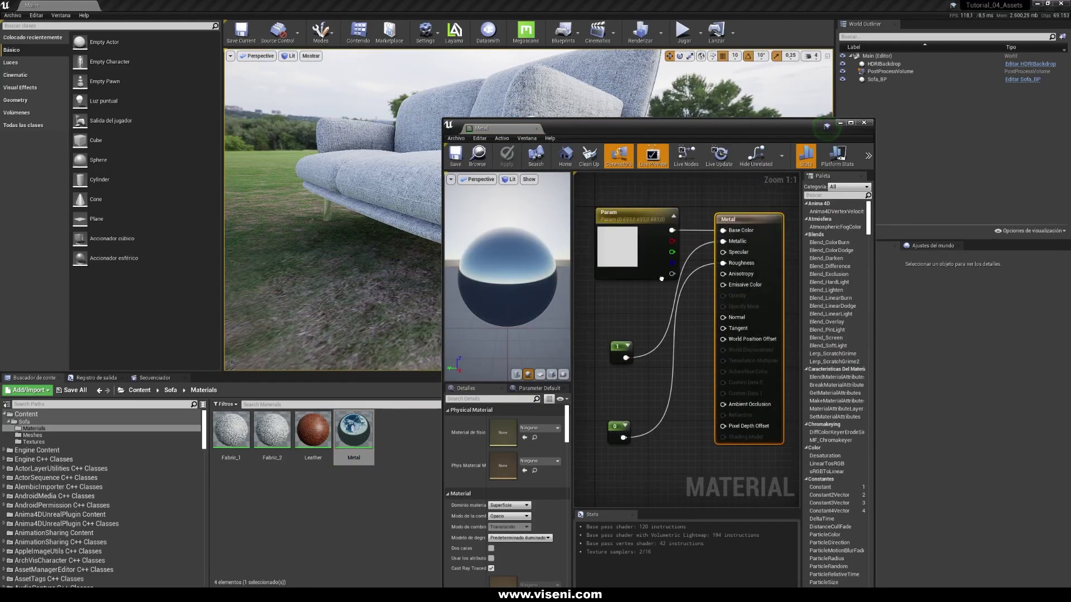
pyautogui.moveTo(731, 220); pyautogui.dragTo(744, 293)
pyautogui.moveTo(740, 283); pyautogui.dragTo(704, 272, button='right')
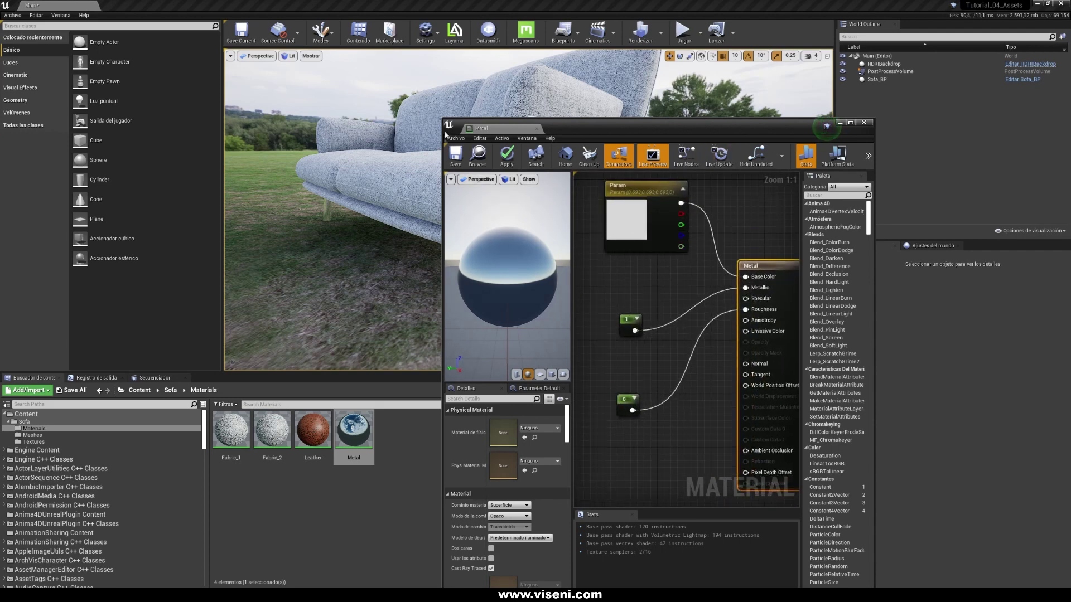
pyautogui.moveTo(602, 304); pyautogui.dragTo(638, 440)
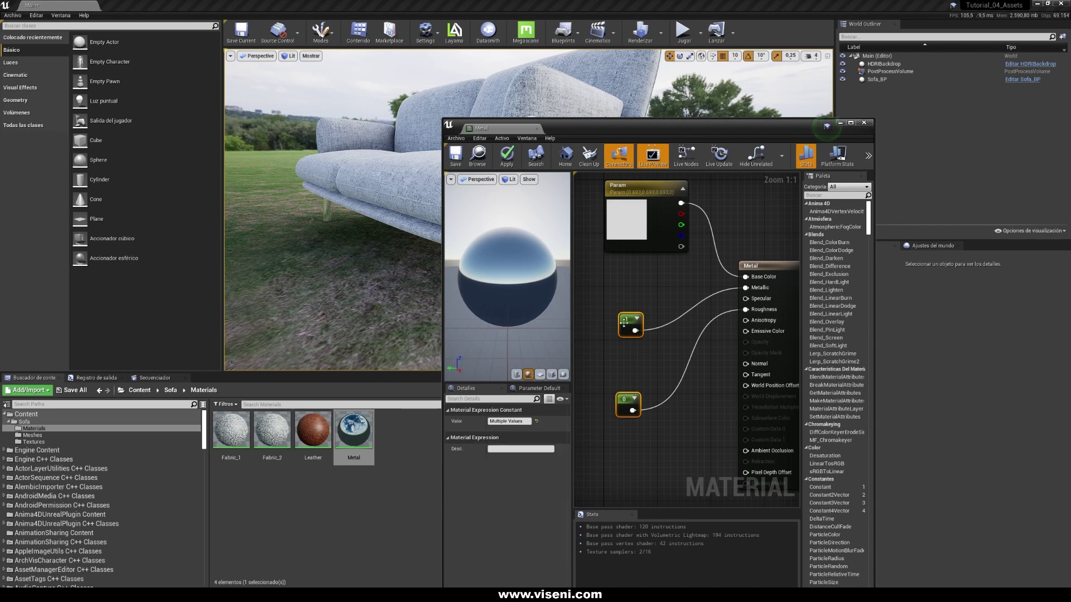
pyautogui.moveTo(627, 321); pyautogui.dragTo(632, 281)
pyautogui.moveTo(665, 272); pyautogui.dragTo(653, 295, button='right')
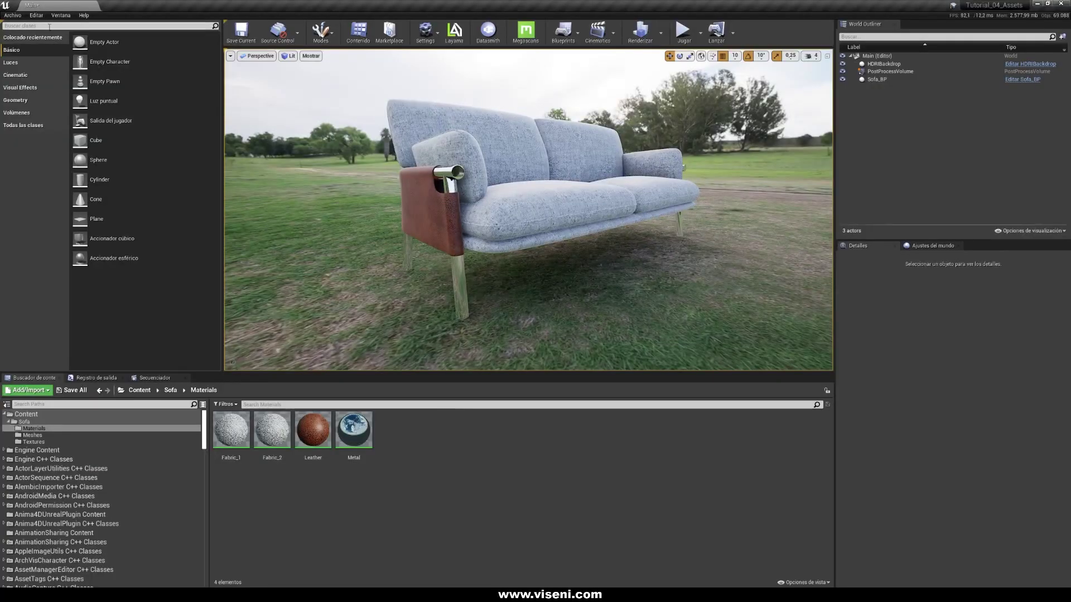
# Step: Save all project content and show the Sofa content folder in the file explorer
pyautogui.click(12, 15)
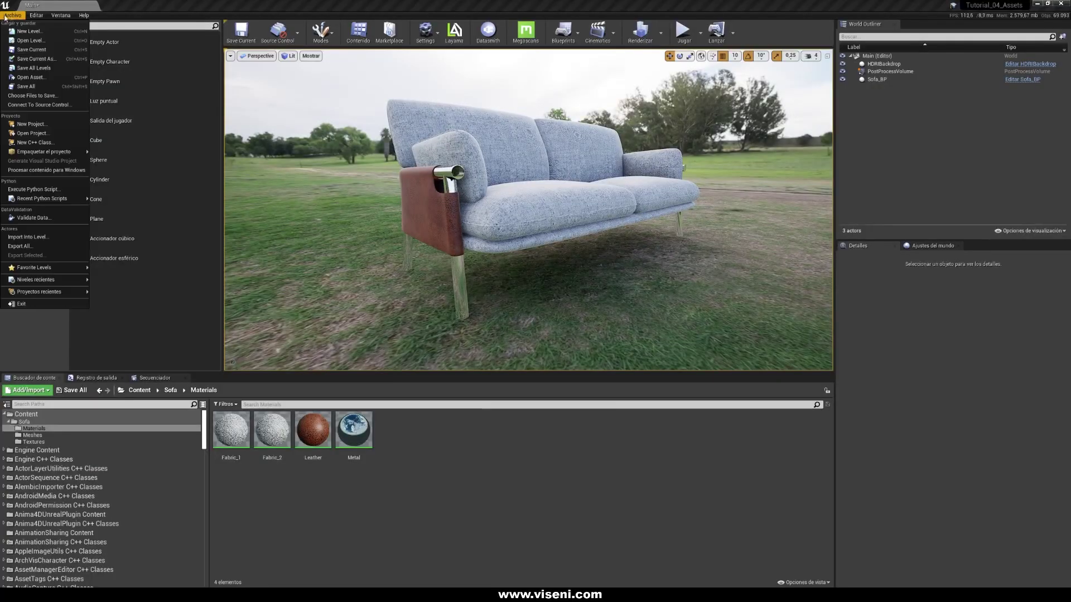
pyautogui.click(26, 87)
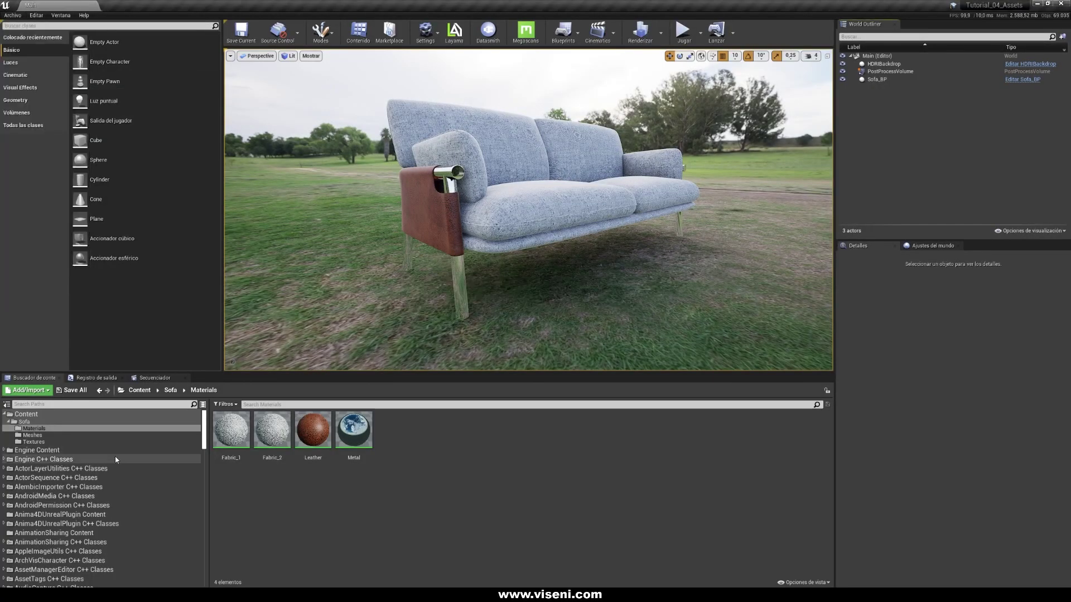
pyautogui.click(34, 422)
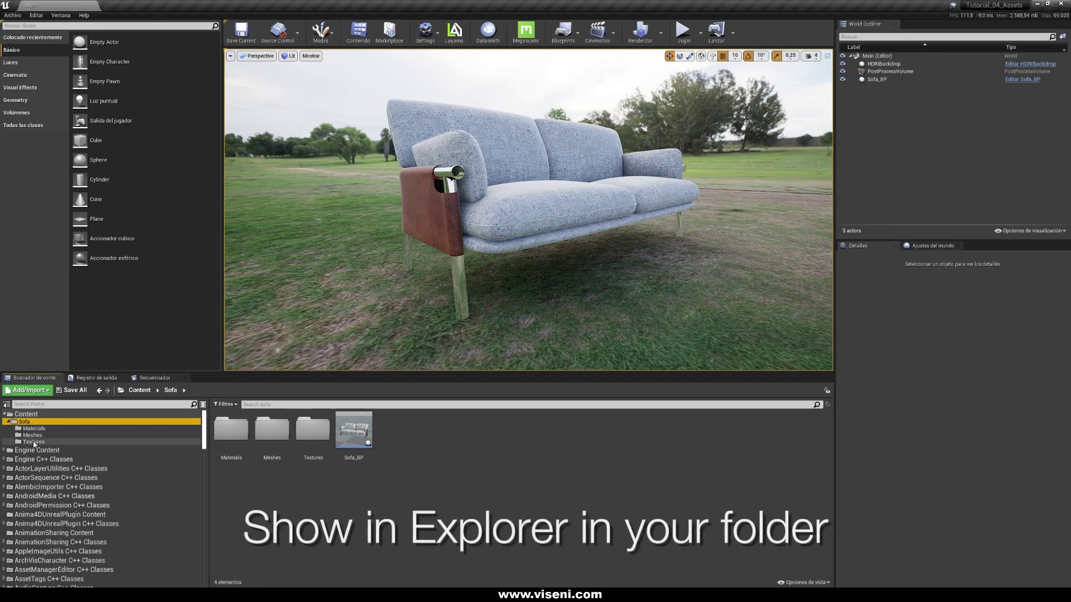
pyautogui.click(34, 443)
pyautogui.click(29, 415)
pyautogui.click(28, 422)
pyautogui.rightClick(26, 421)
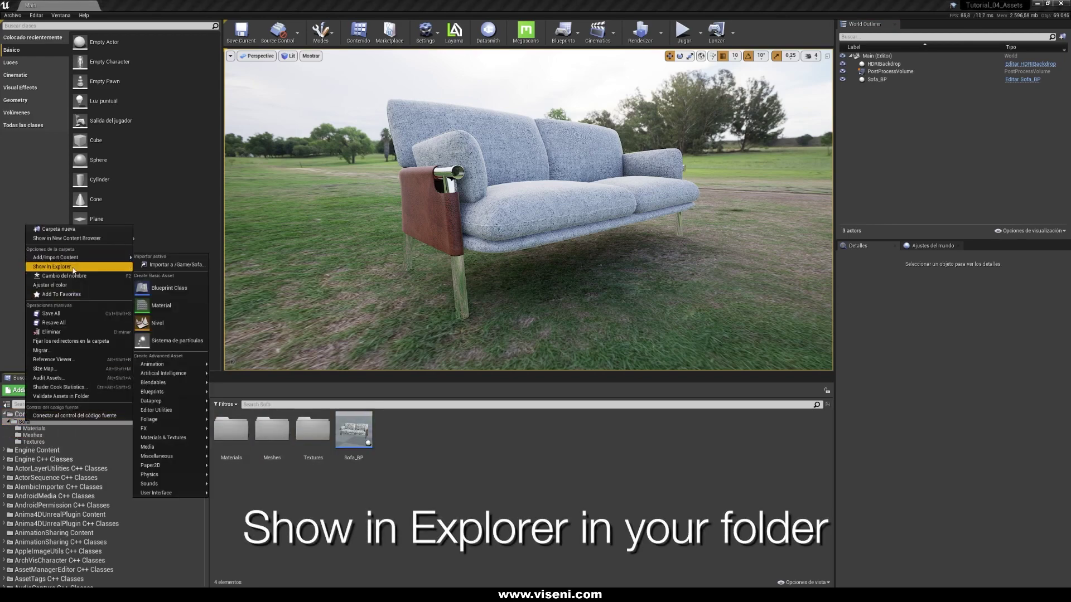
pyautogui.click(51, 267)
pyautogui.moveTo(513, 143); pyautogui.dragTo(726, 144)
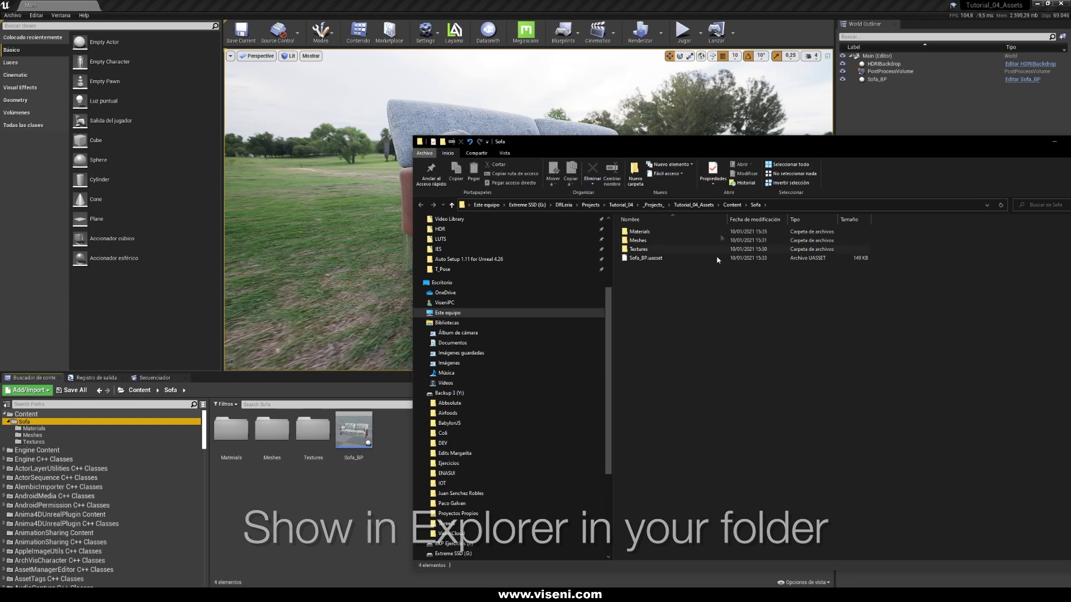
# Step: Check the asset files inside the Sofa folder's Materials and Meshes subfolders in the file explorer
pyautogui.click(653, 241)
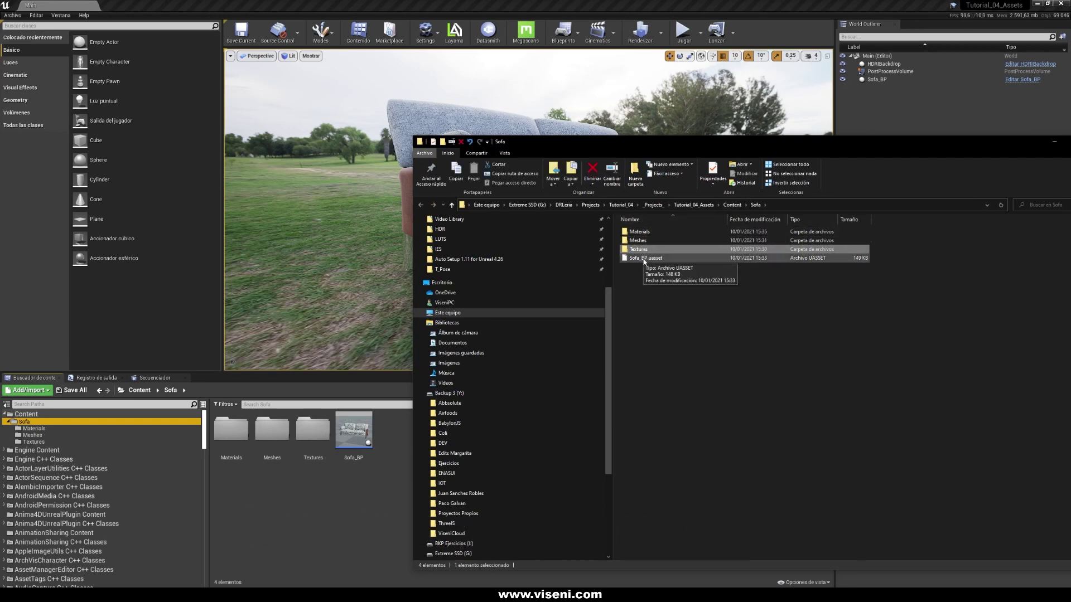
pyautogui.doubleClick(709, 232)
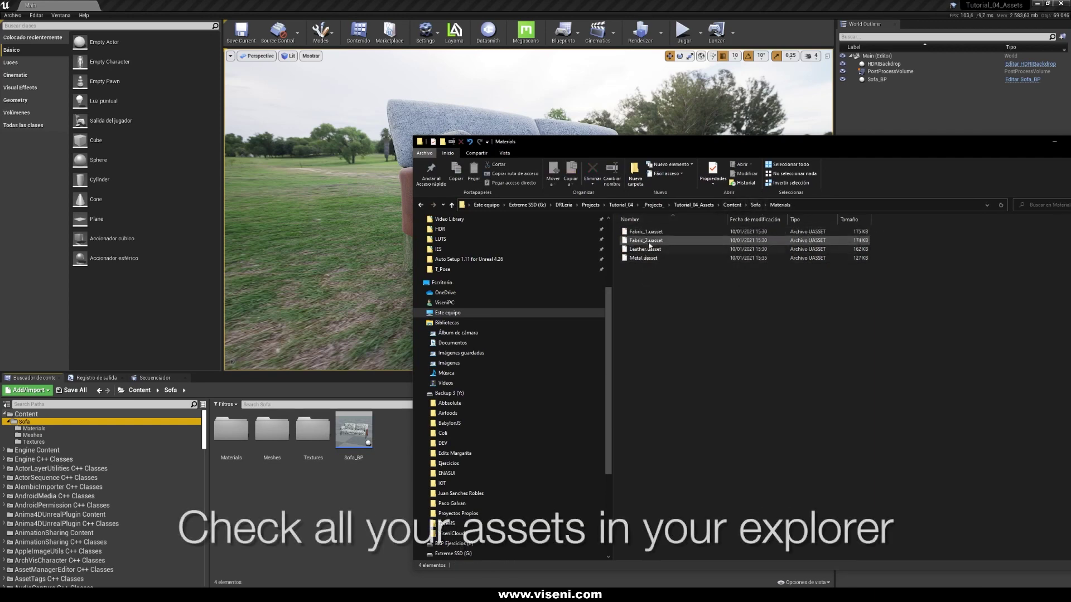
pyautogui.click(756, 205)
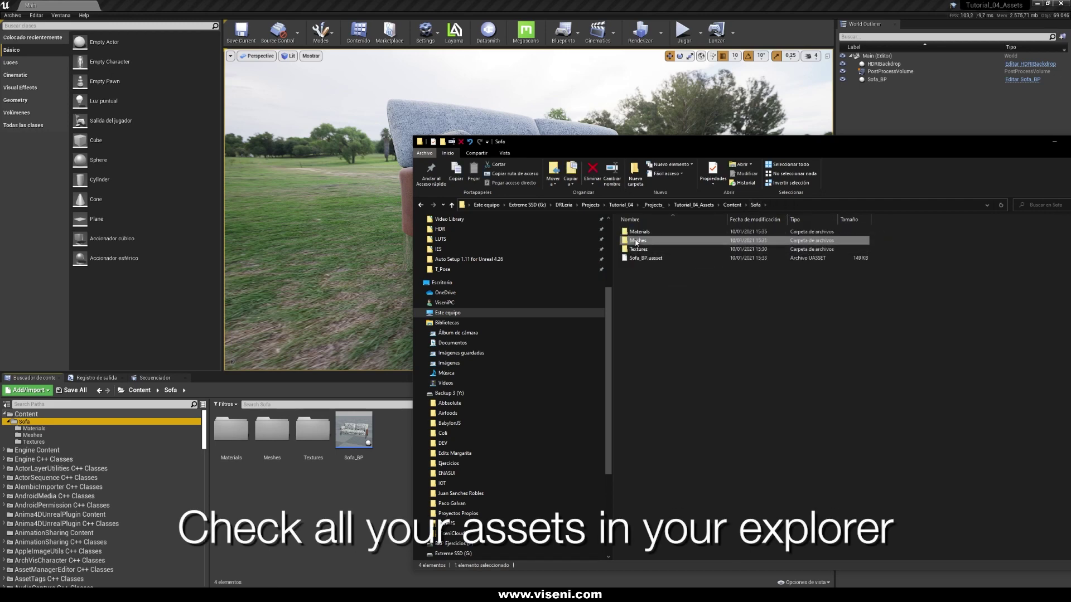
pyautogui.doubleClick(638, 241)
pyautogui.click(746, 205)
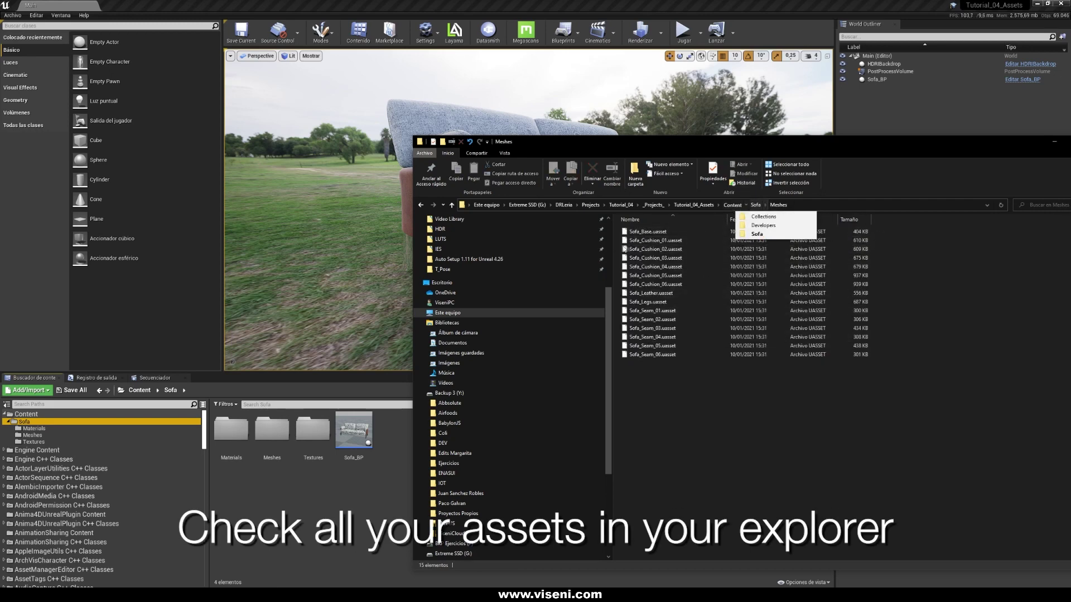
pyautogui.click(760, 216)
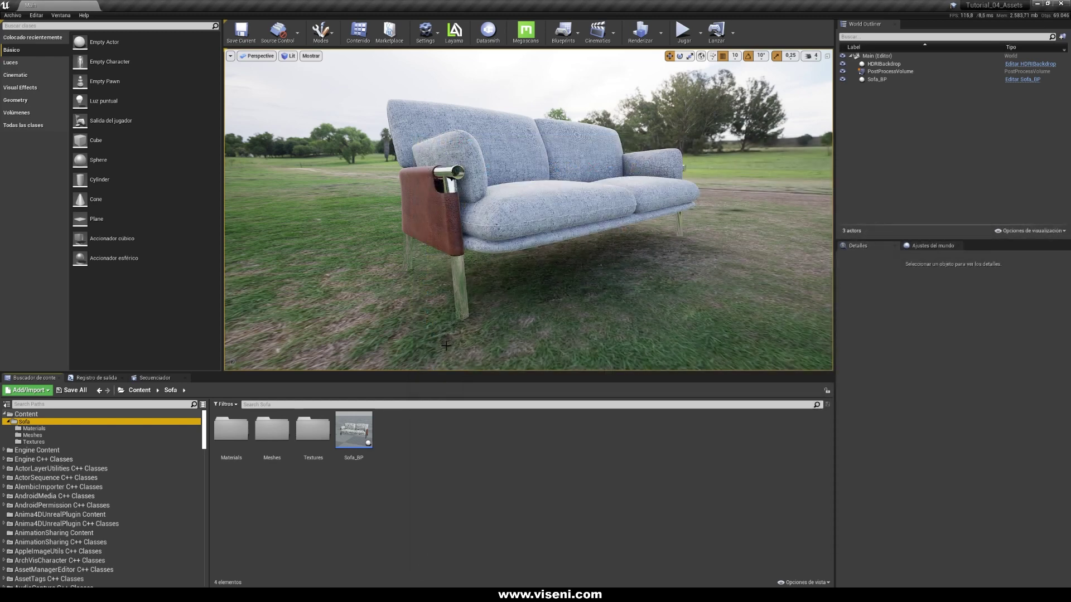
# Step: Start migrating Sofa_BP with its dependent assets, then cancel at the choice of destination content folder
pyautogui.click(354, 428)
pyautogui.rightClick(354, 428)
pyautogui.moveTo(417, 296)
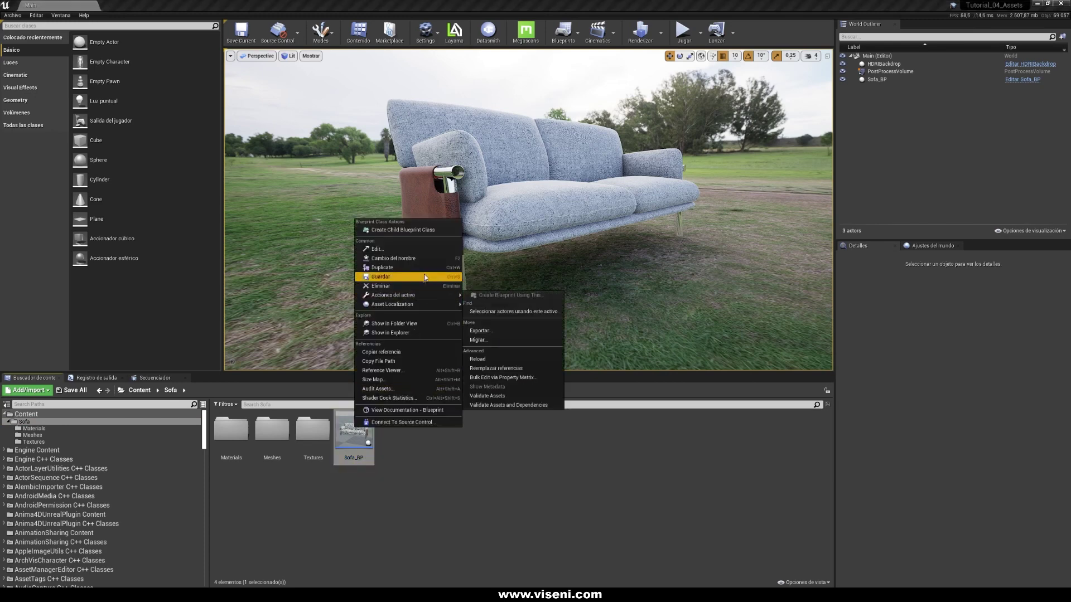
pyautogui.click(481, 341)
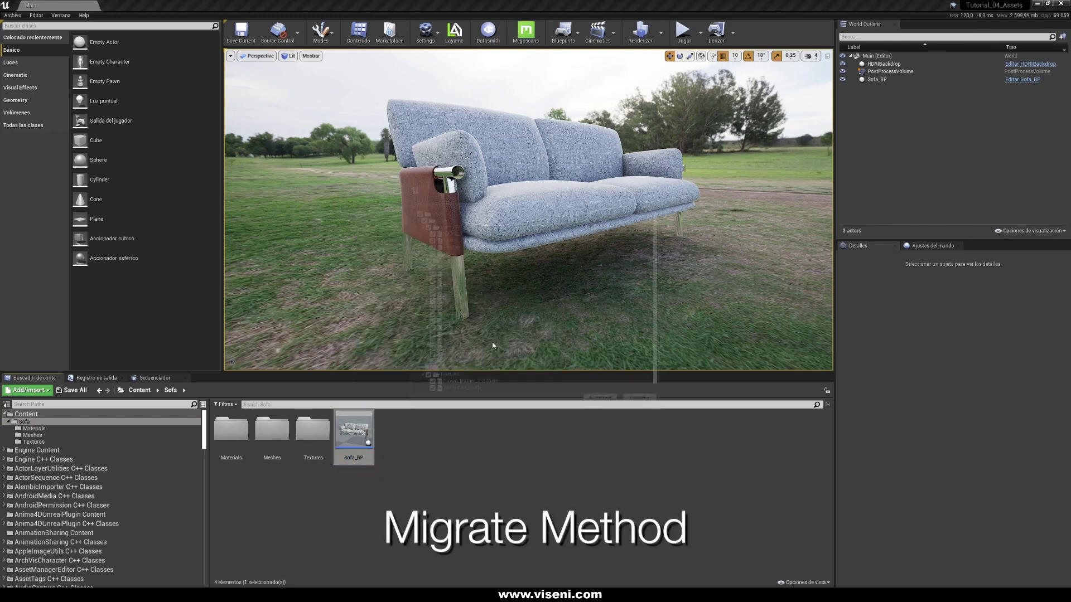
pyautogui.click(600, 399)
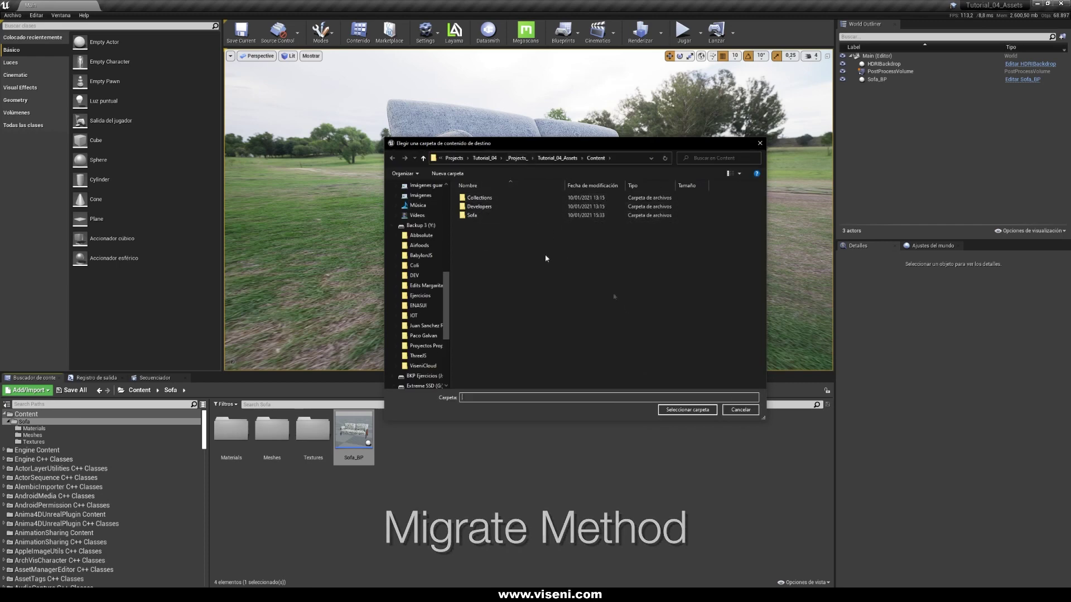
pyautogui.click(743, 412)
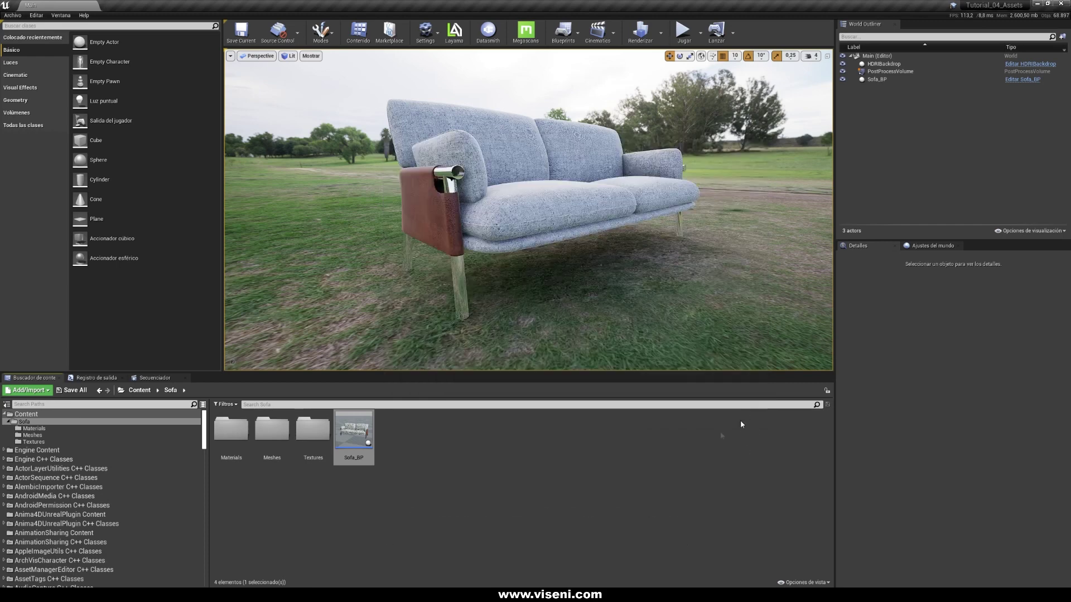
# Step: Switch to the Test_2 project and show its Content folder in a file explorer window beside the Sofa folder's window
pyautogui.click(488, 214)
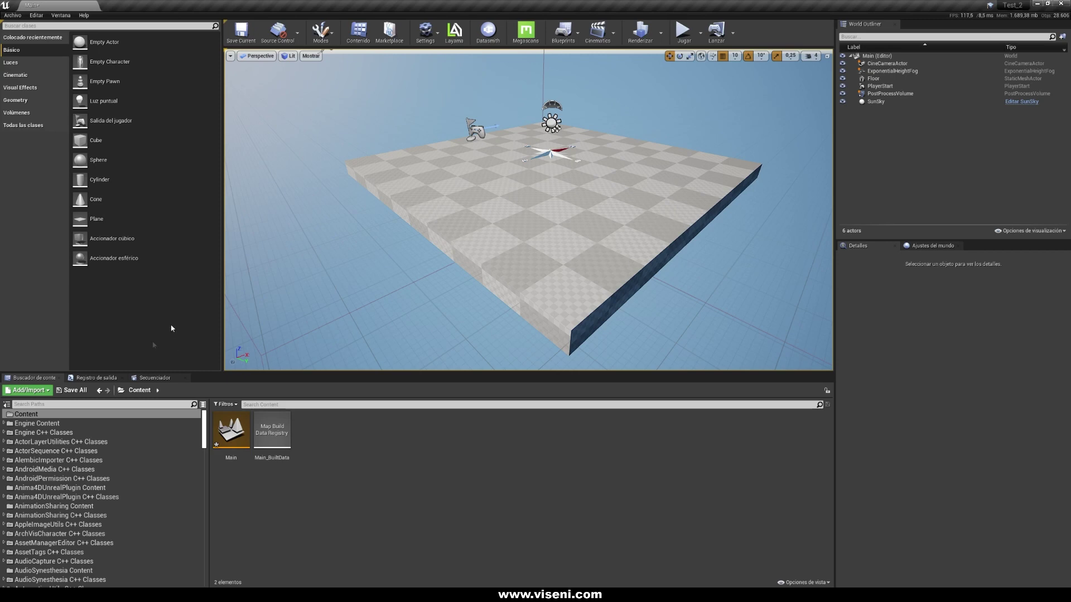
pyautogui.rightClick(29, 415)
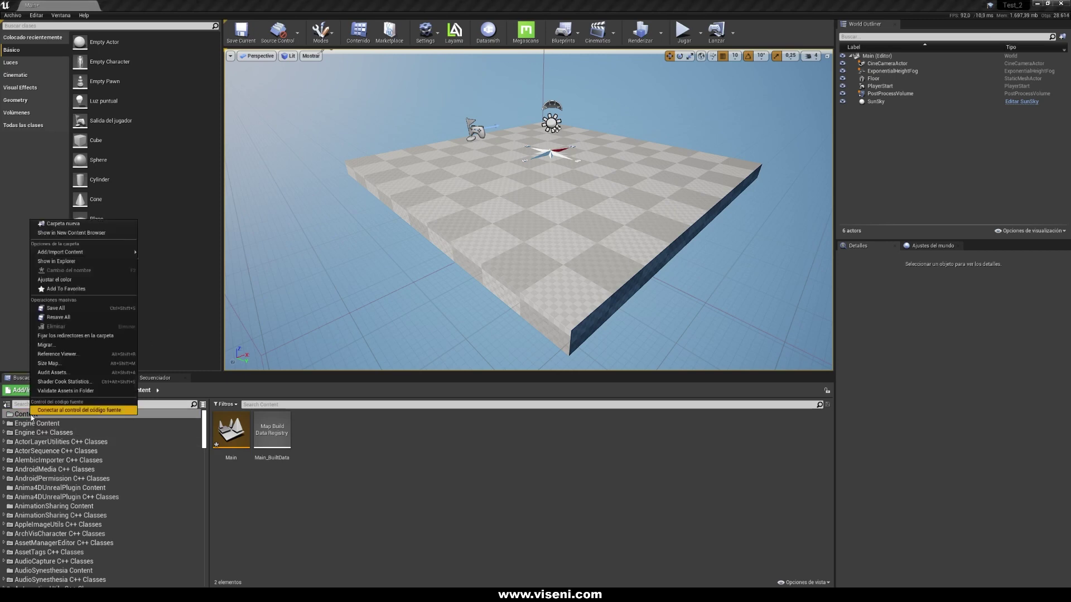
pyautogui.click(72, 262)
pyautogui.moveTo(469, 15); pyautogui.dragTo(910, 143)
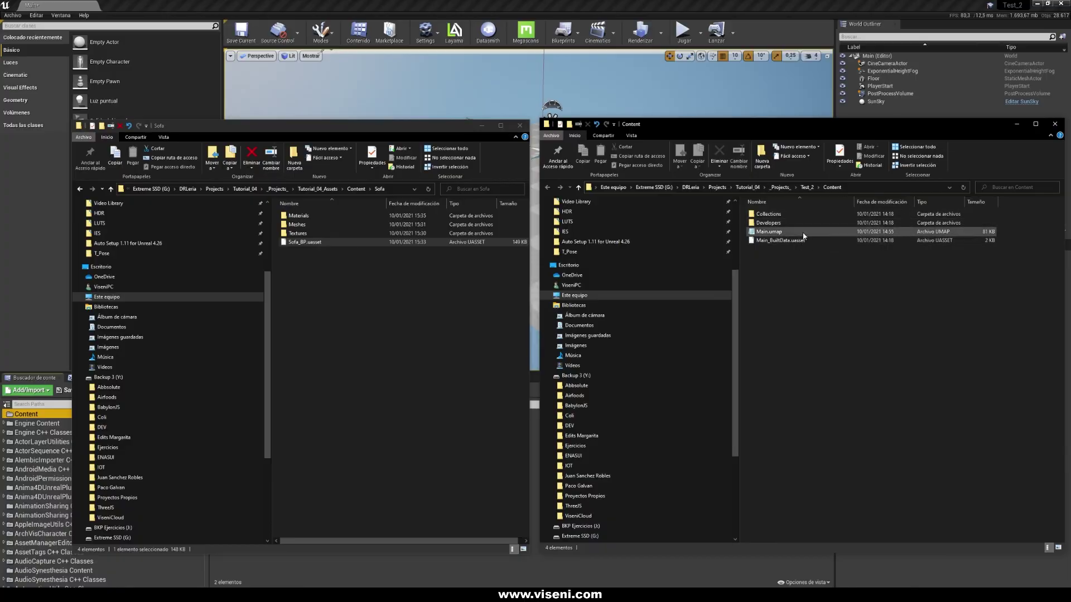
# Step: Copy the Sofa folder from the Tutorial_04_Assets Content folder into the Test_2 Content folder
pyautogui.click(346, 287)
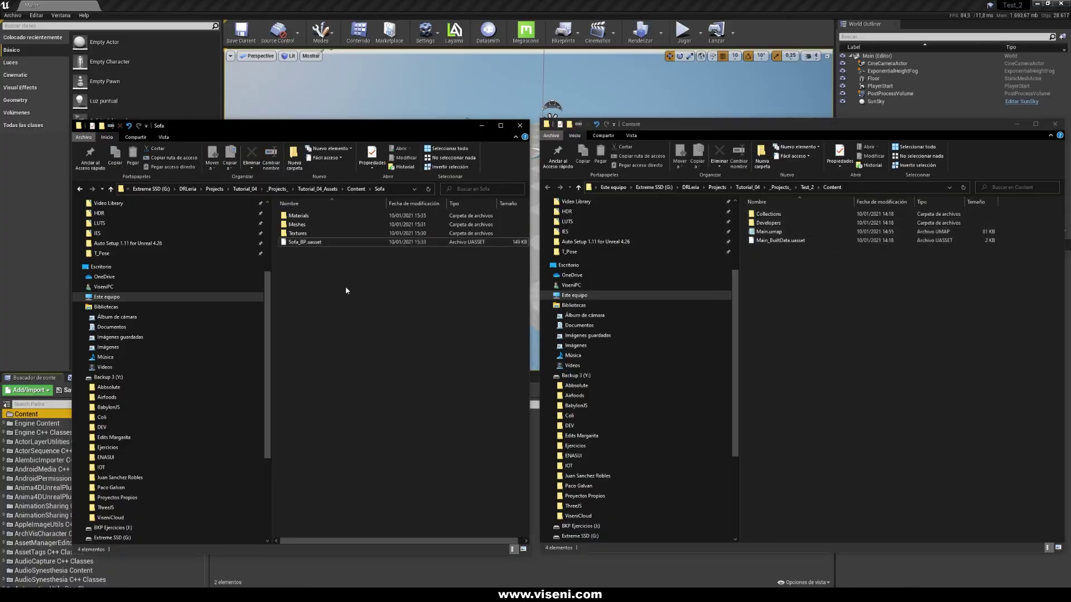
pyautogui.click(356, 189)
pyautogui.click(295, 234)
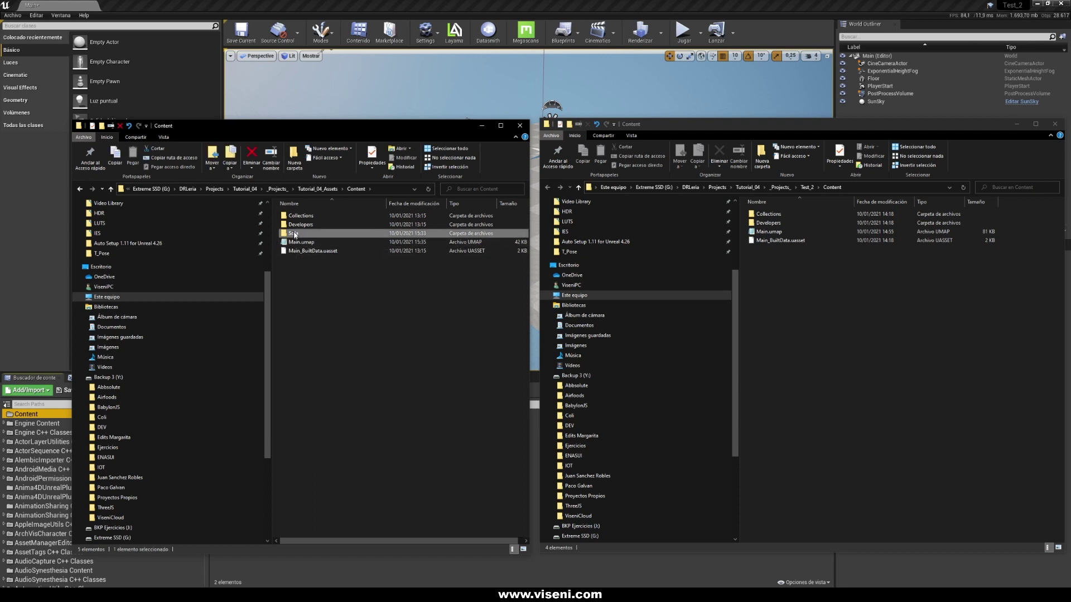
pyautogui.hotkey('ctrl', 'c')
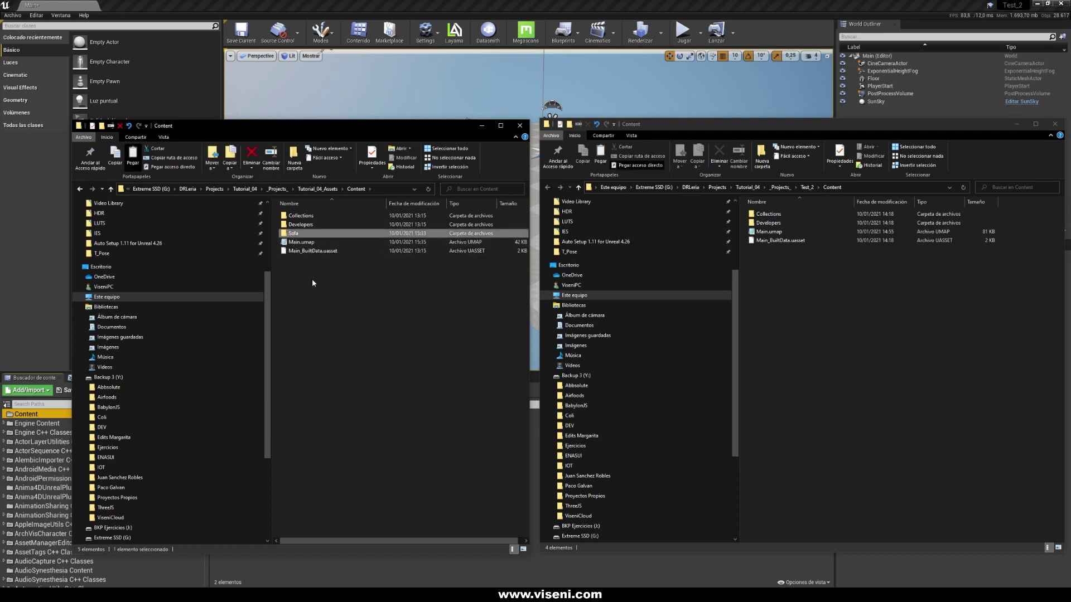
pyautogui.click(785, 349)
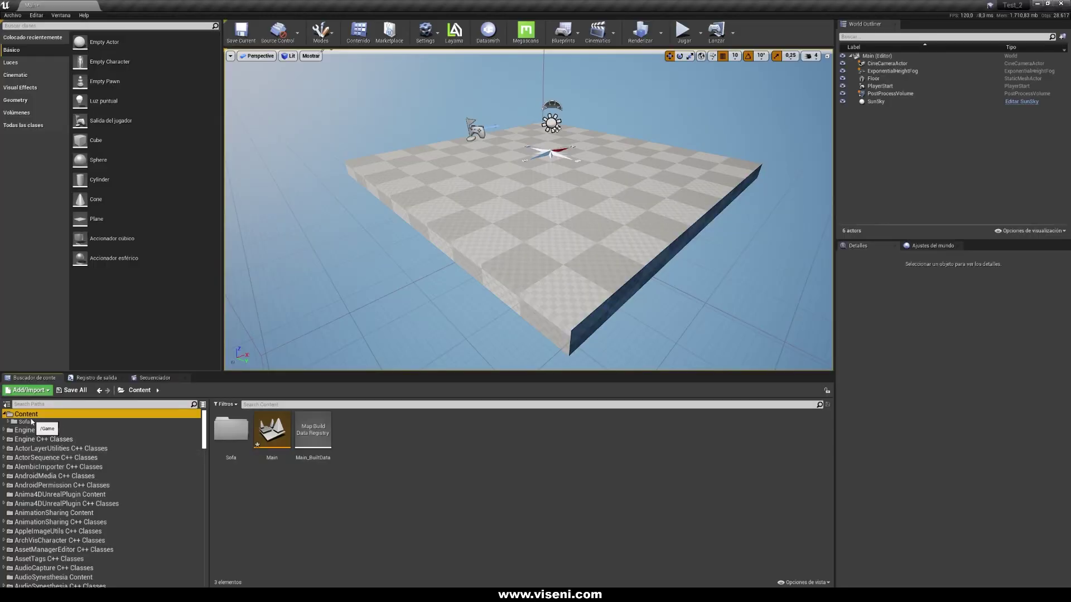
# Step: Place Sofa_BP from the Sofa folder onto the floor of the Test_2 level and frame it in the viewport
pyautogui.click(32, 422)
pyautogui.click(354, 429)
pyautogui.moveTo(354, 429); pyautogui.dragTo(569, 202)
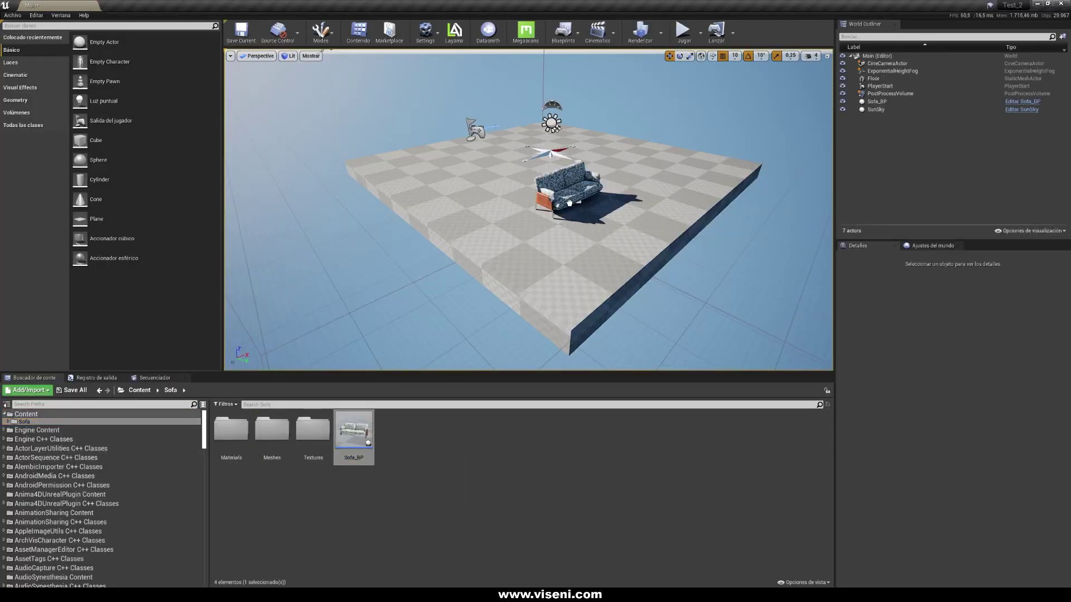
pyautogui.press('f')
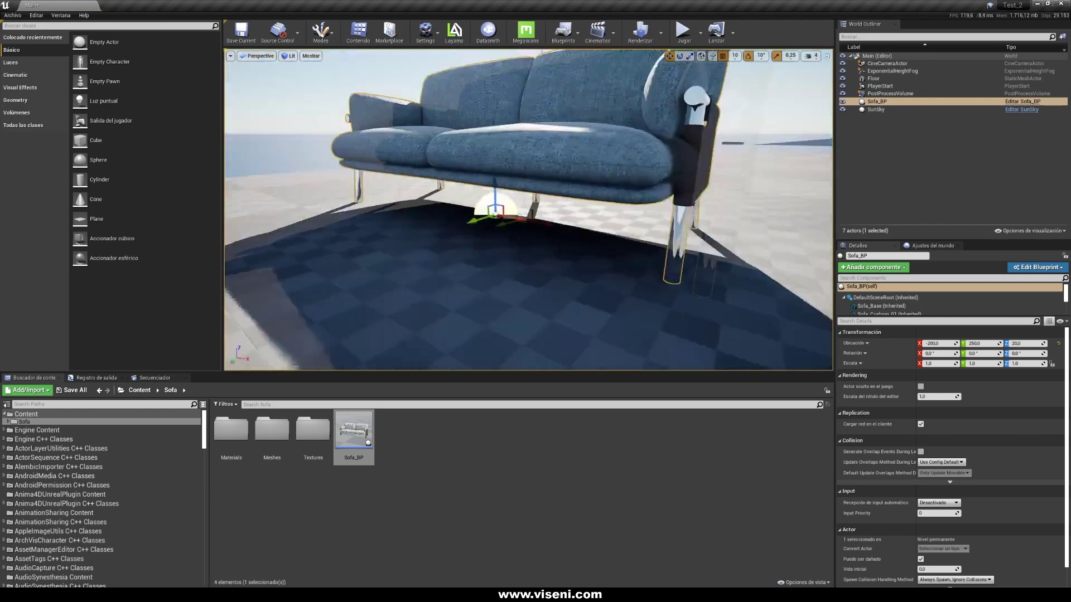
# Step: Inspect the placed sofa from its front corner in the Test_2 level and select Sofa_BP there
pyautogui.moveTo(529, 210); pyautogui.dragTo(583, 246, button='right')
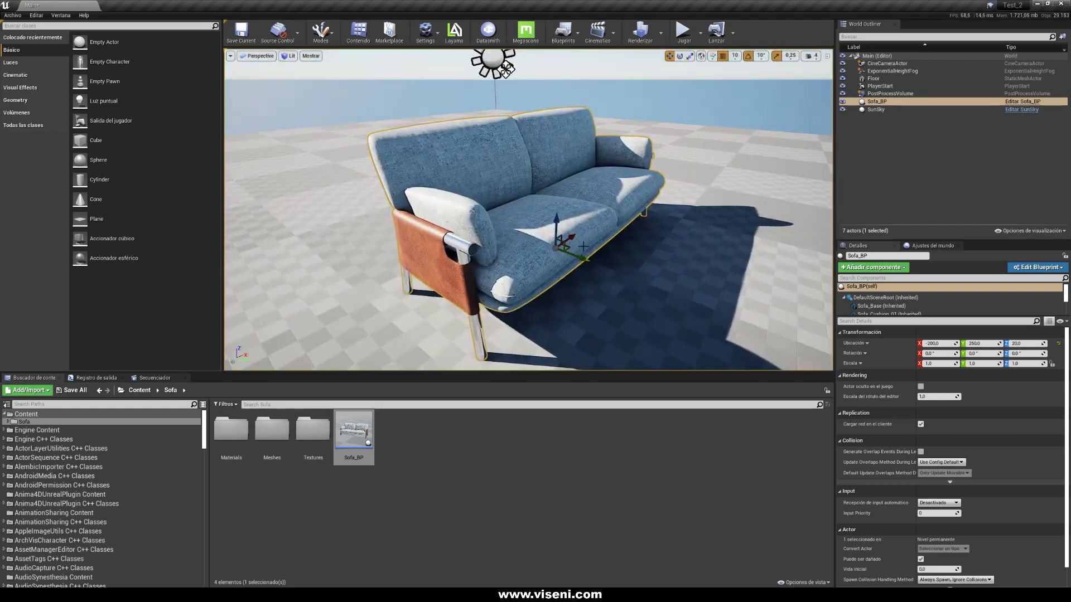
pyautogui.click(362, 431)
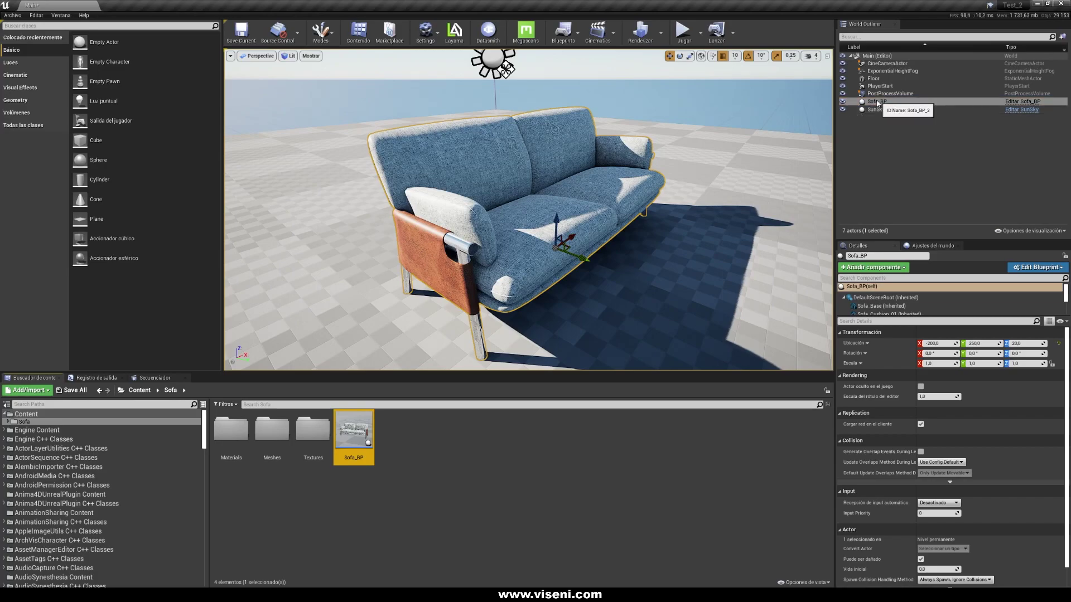
pyautogui.click(877, 103)
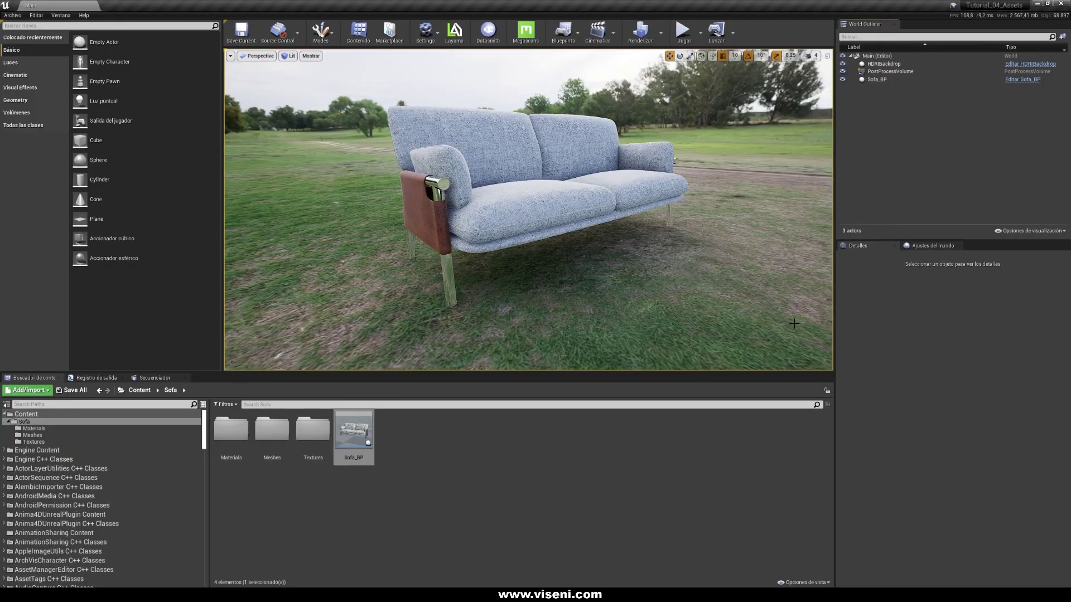
# Step: Switch to the Tutorial_04_Assets project and capture a high-resolution viewport screenshot of the sofa at size multiplier 1.0
pyautogui.click(230, 56)
pyautogui.click(230, 55)
pyautogui.click(229, 56)
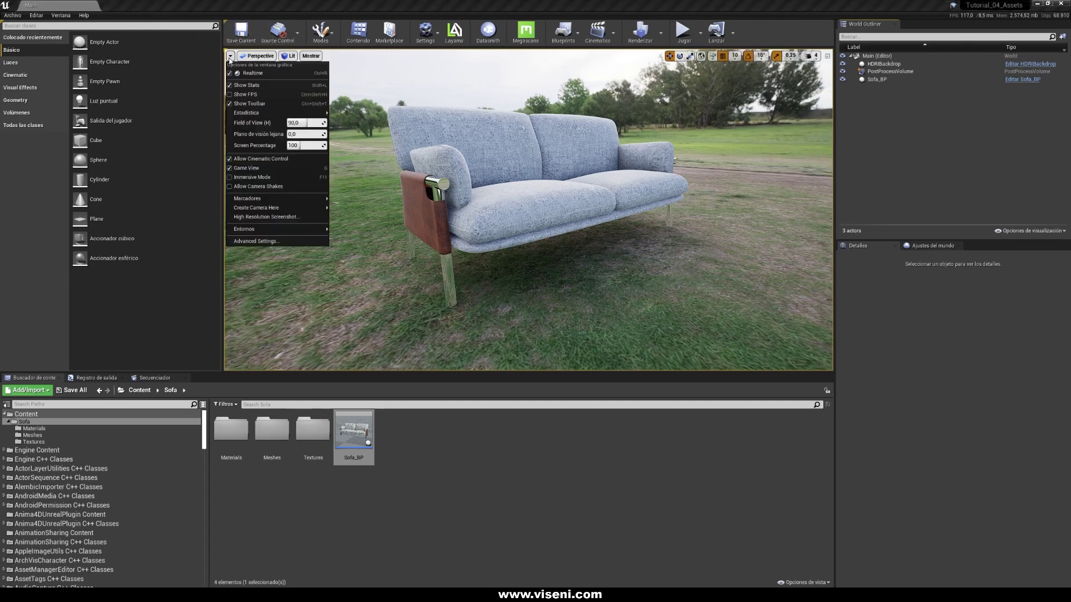
pyautogui.click(266, 217)
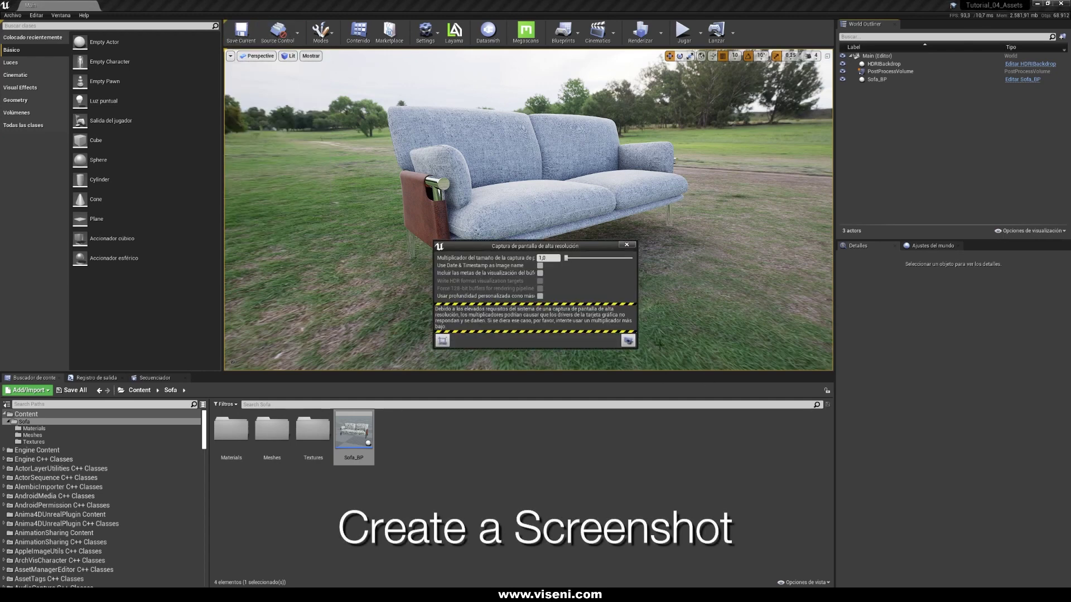
pyautogui.click(628, 340)
# Step: Copy the saved screenshot as Sofa_REF.png into the Sofa folders of Tutorial_04_Assets and Test_2, and open the imported Sofa_REF texture
pyautogui.click(915, 576)
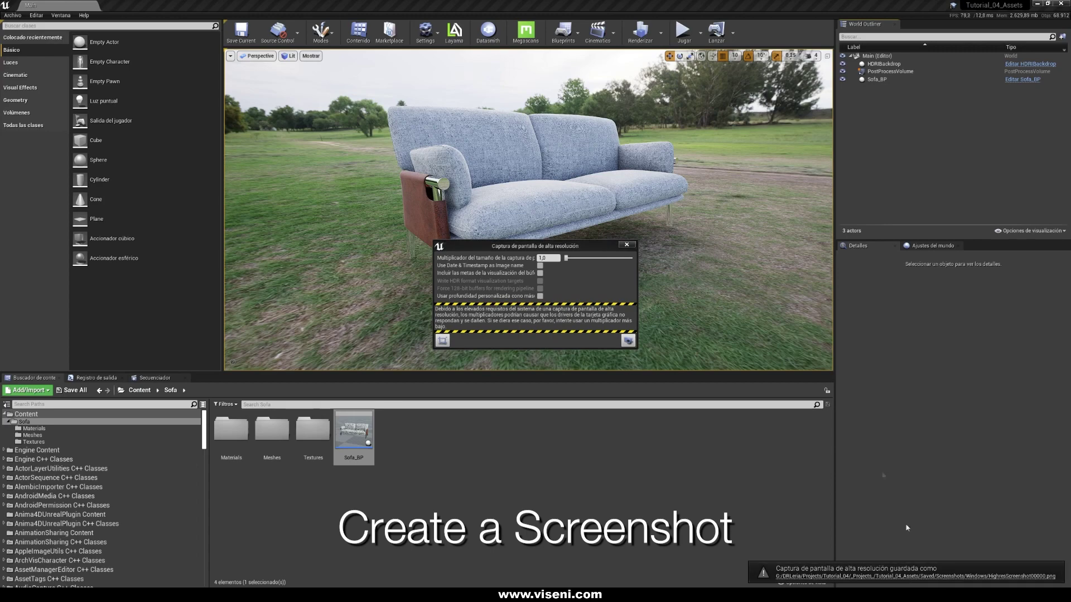
pyautogui.click(234, 111)
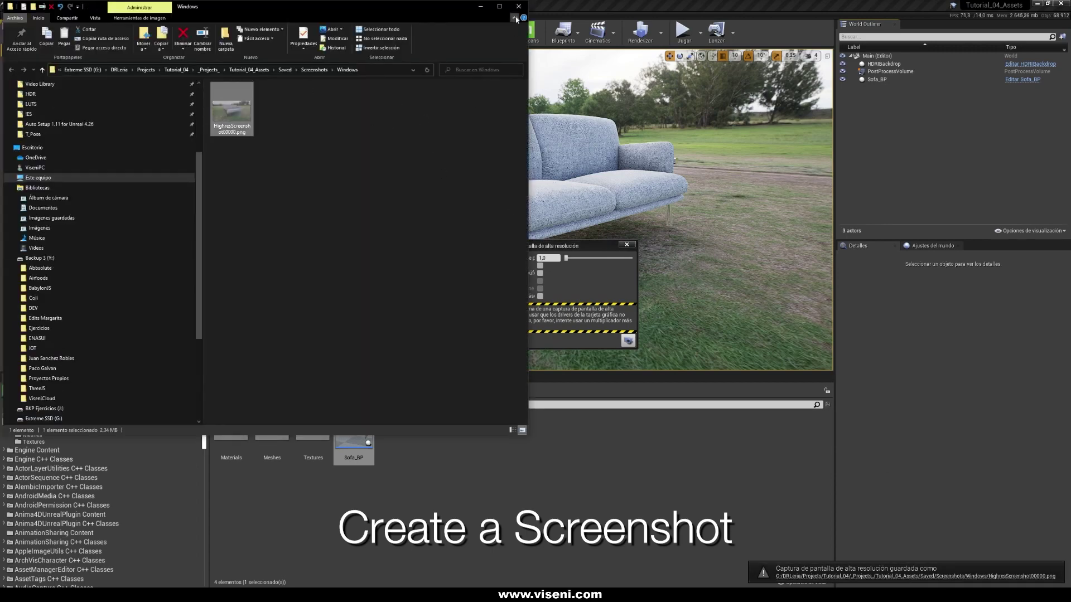
pyautogui.click(242, 130)
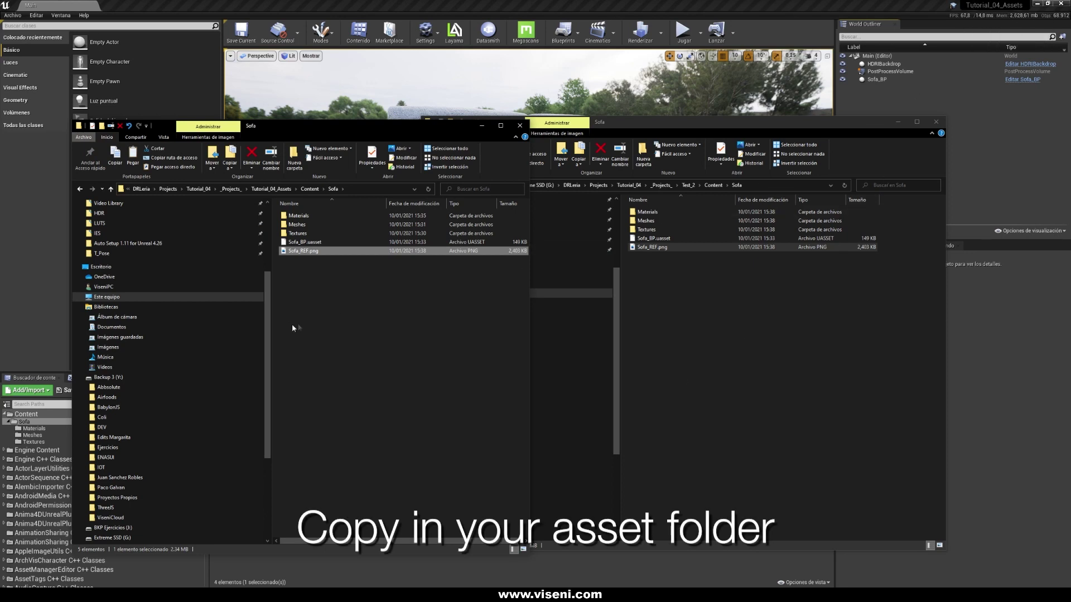
pyautogui.click(292, 329)
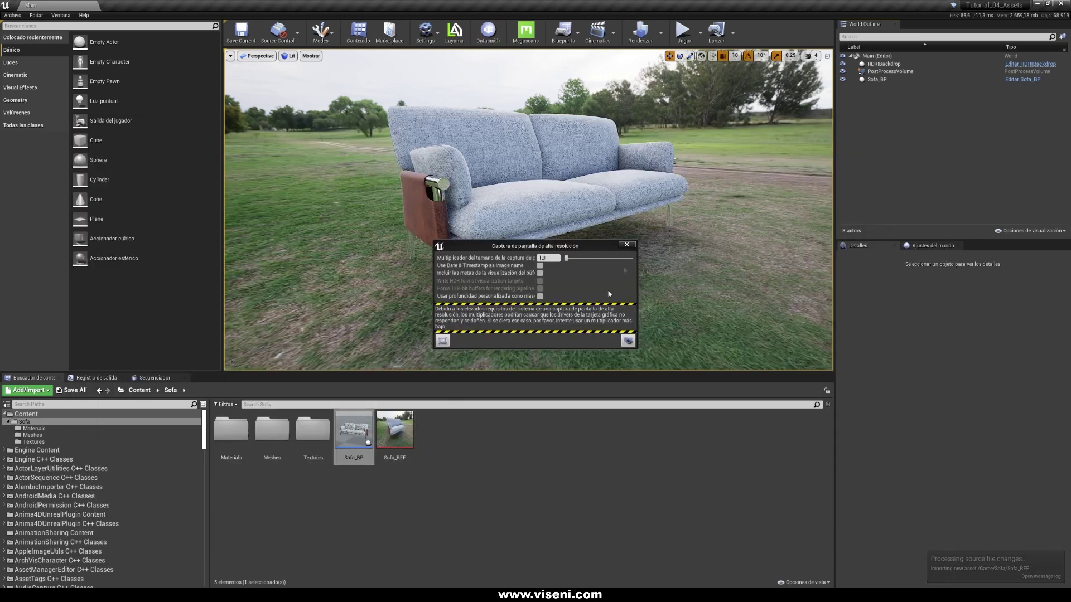
pyautogui.click(626, 245)
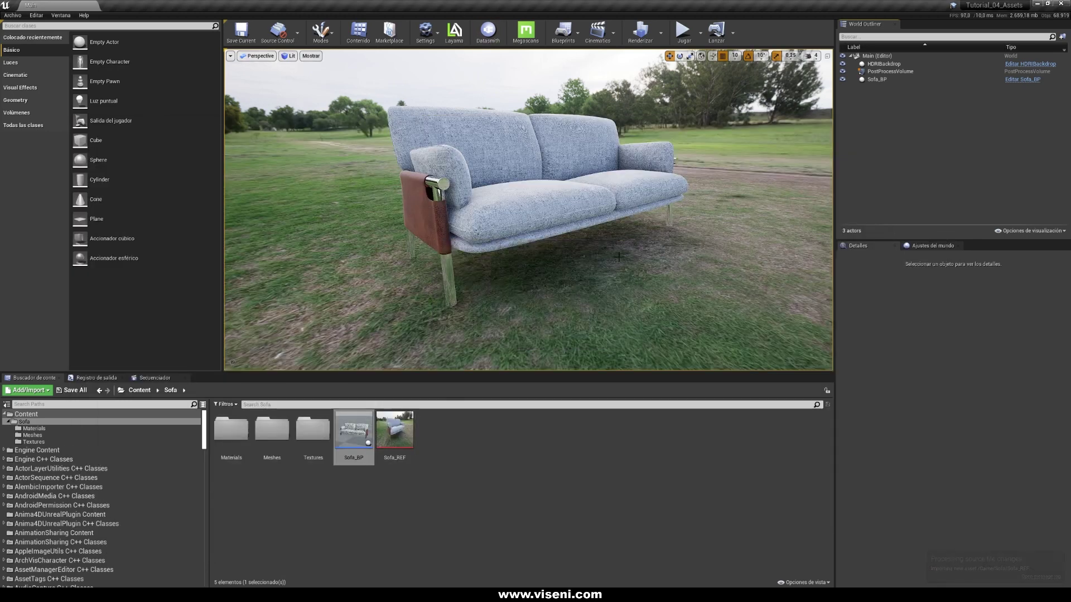
pyautogui.doubleClick(393, 434)
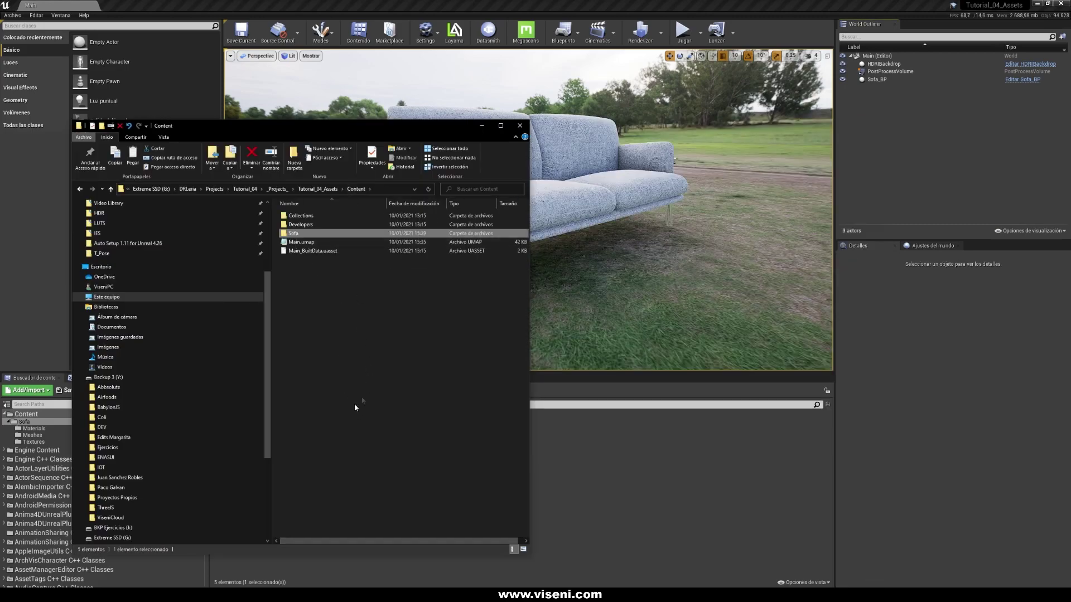
# Step: Copy the Sofa folder from the Tutorial_04_Assets Content folder into the Assets_UE4 folder on the desktop
pyautogui.press('super+e')
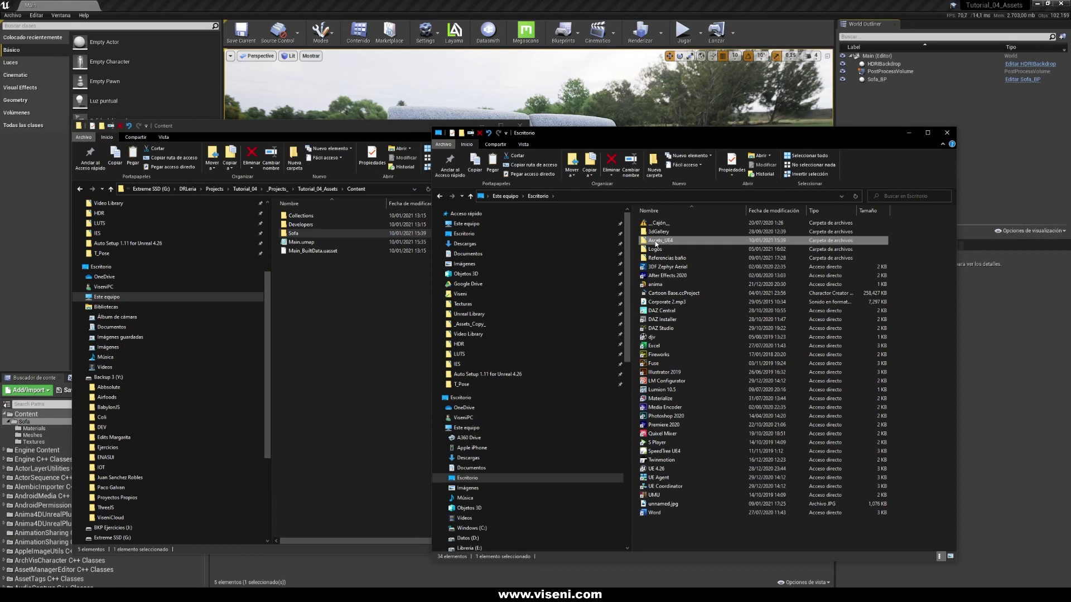
pyautogui.doubleClick(739, 381)
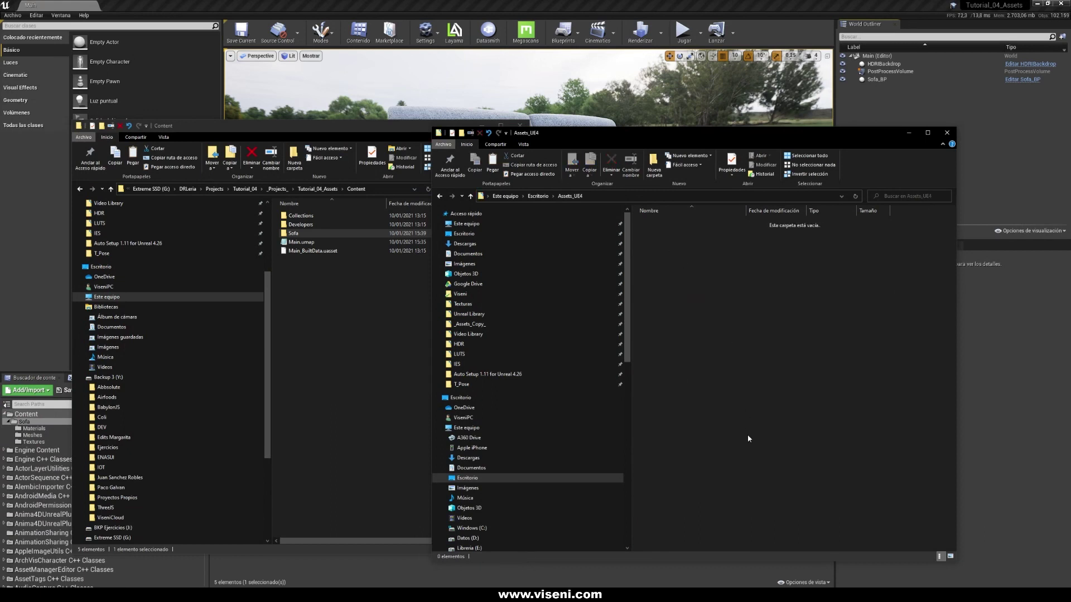
pyautogui.hotkey('ctrl', 'v')
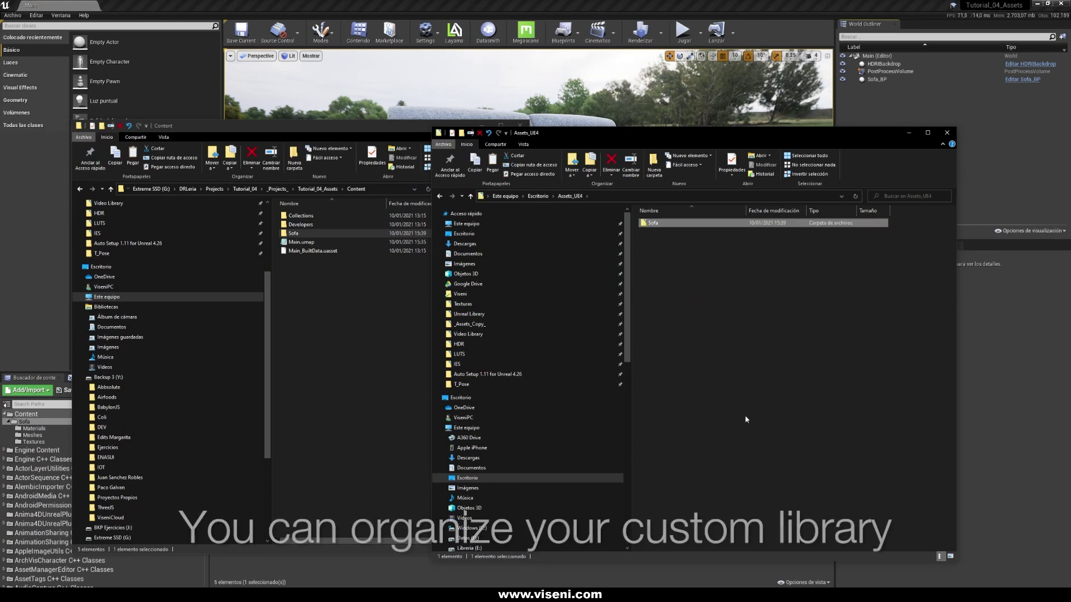
pyautogui.click(743, 413)
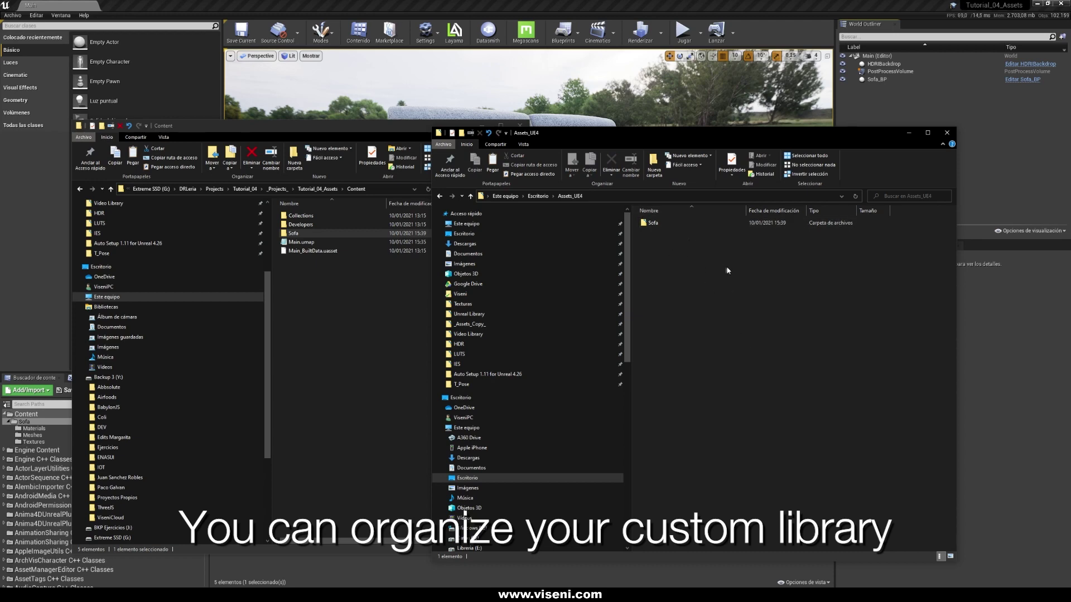
# Step: Check the copied Sofa folder's contents, preview Sofa_REF.png, and return to the Assets_UE4 folder
pyautogui.doubleClick(653, 223)
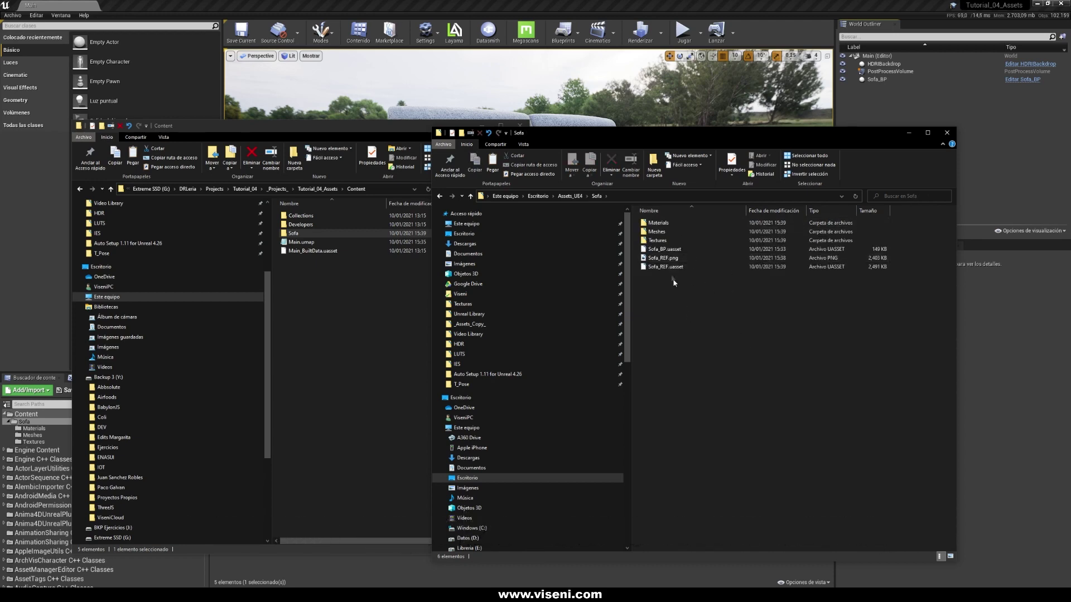
pyautogui.click(673, 260)
pyautogui.doubleClick(673, 260)
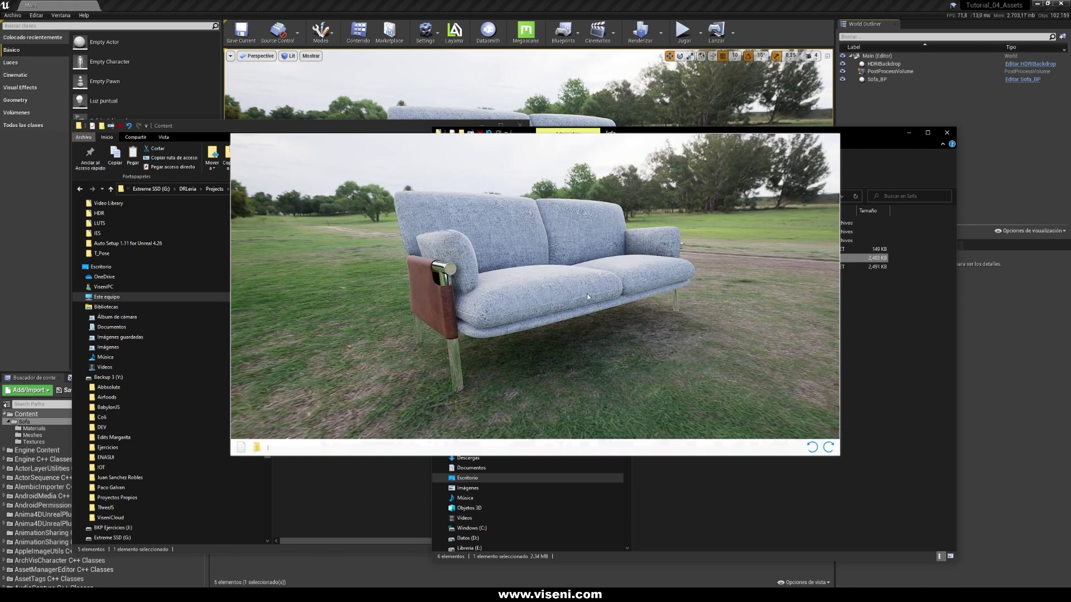
pyautogui.press('Escape')
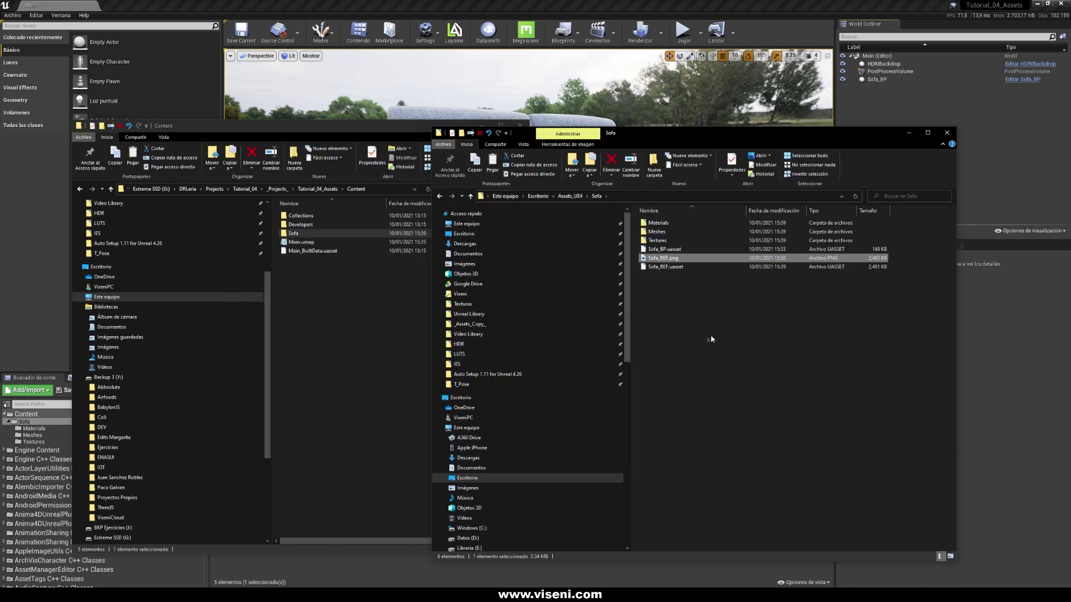
pyautogui.click(711, 337)
pyautogui.click(570, 196)
pyautogui.click(737, 333)
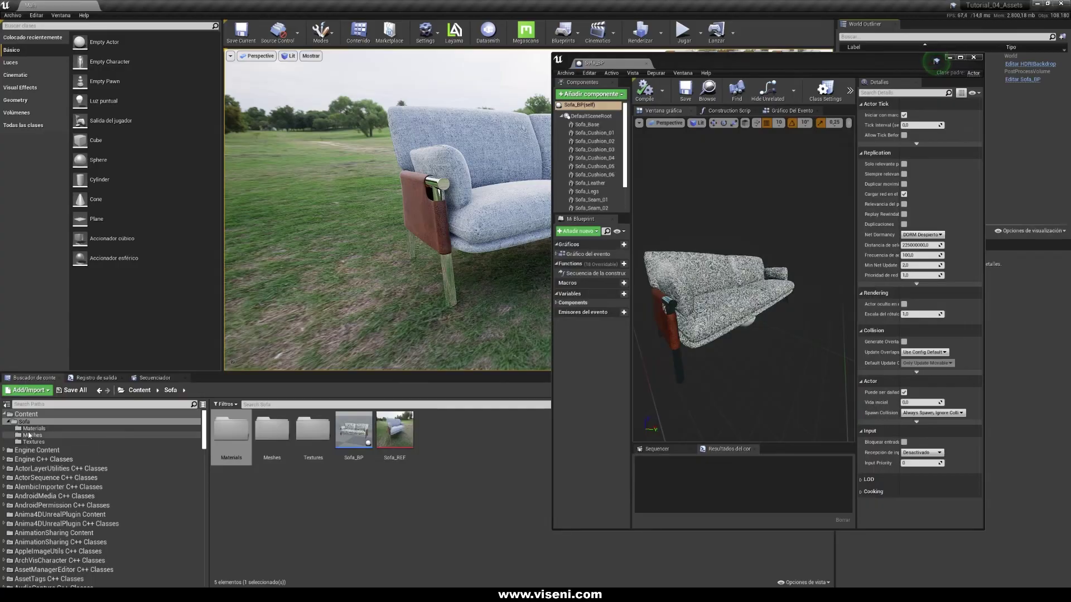
# Step: Open the Fabric_1 material from the Sofa Materials folder in Unreal Engine
pyautogui.click(30, 430)
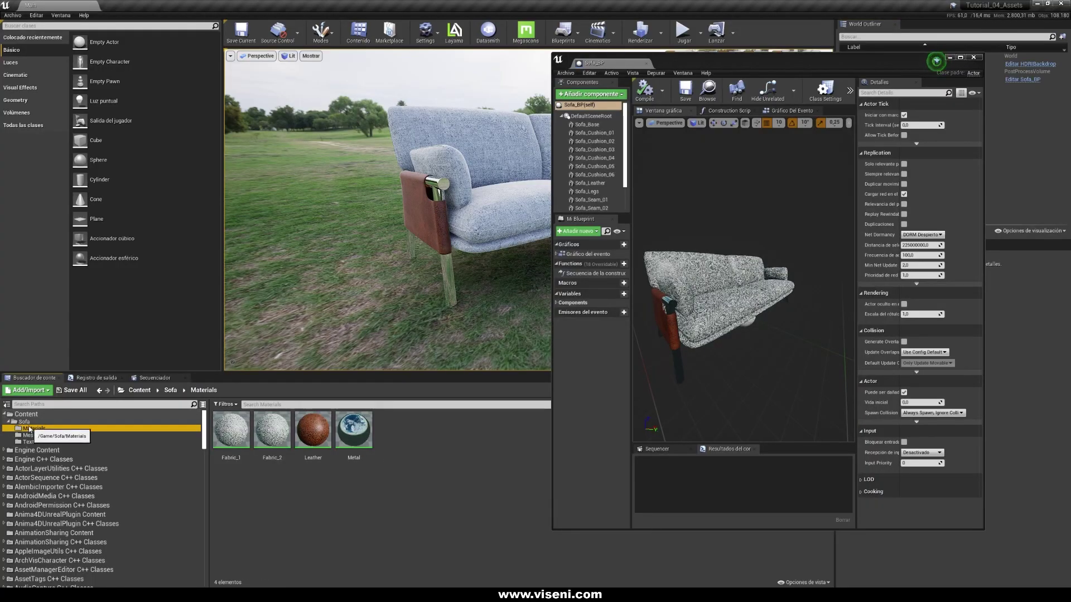
pyautogui.doubleClick(247, 449)
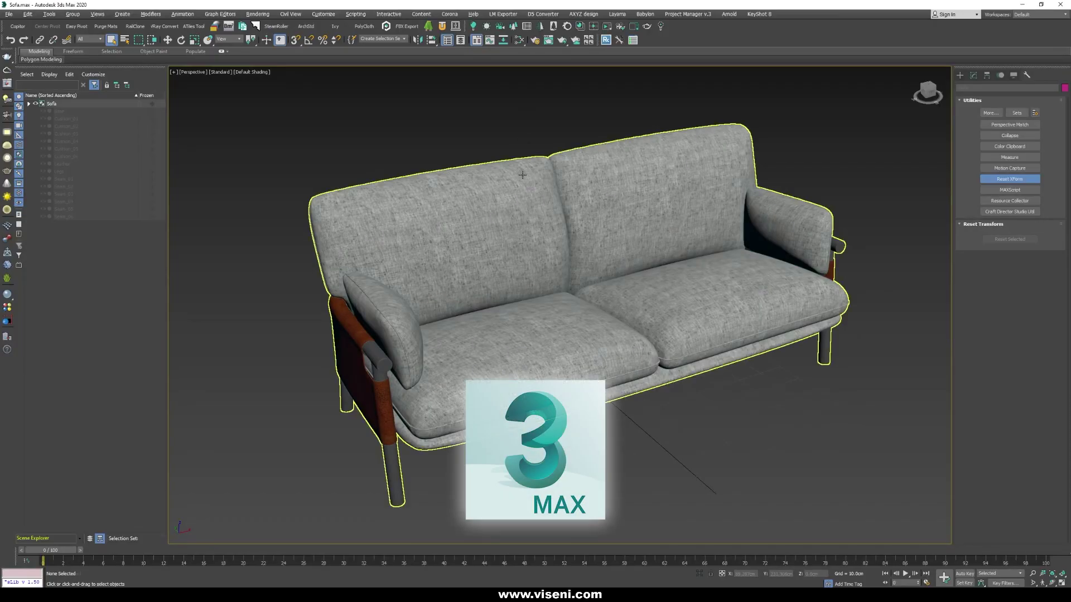
# Step: In 3ds Max, select the Sofa group and convert all scene materials to V-Ray materials with the V-RayMtl Converter
pyautogui.click(523, 175)
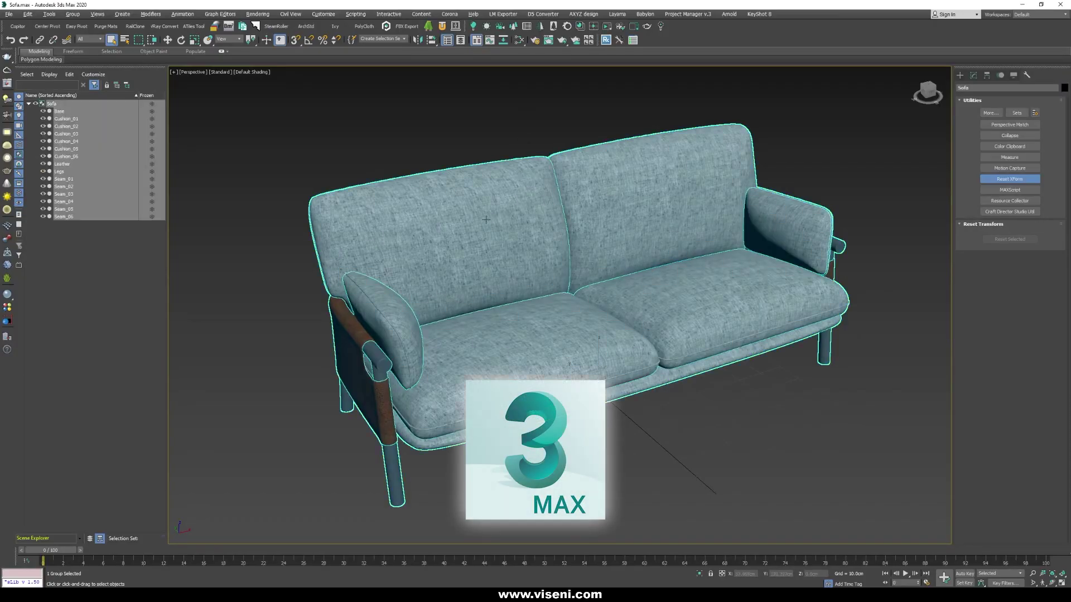
pyautogui.click(460, 35)
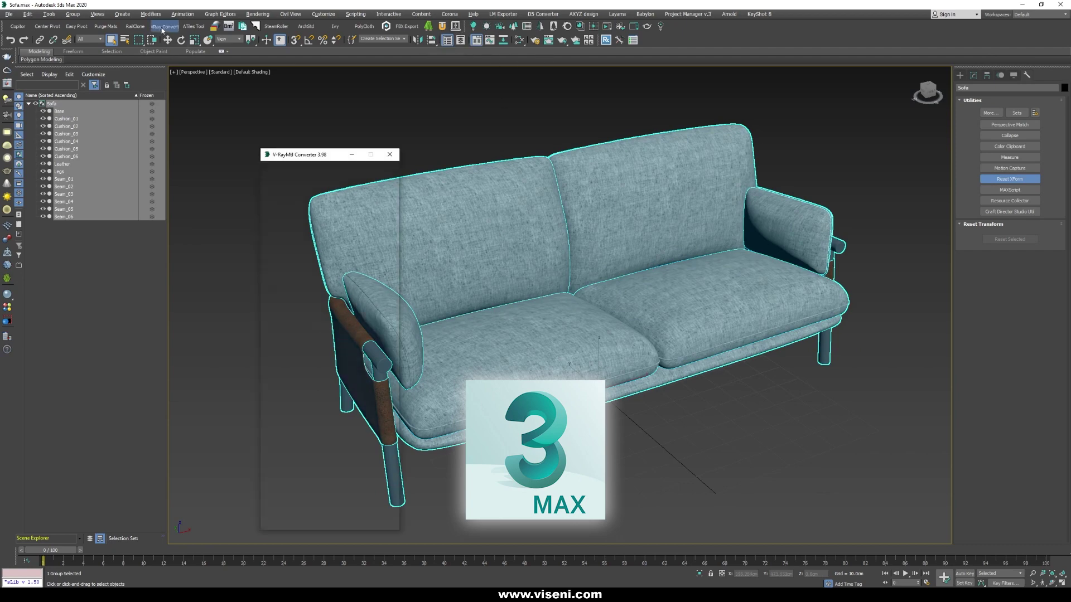
pyautogui.click(252, 185)
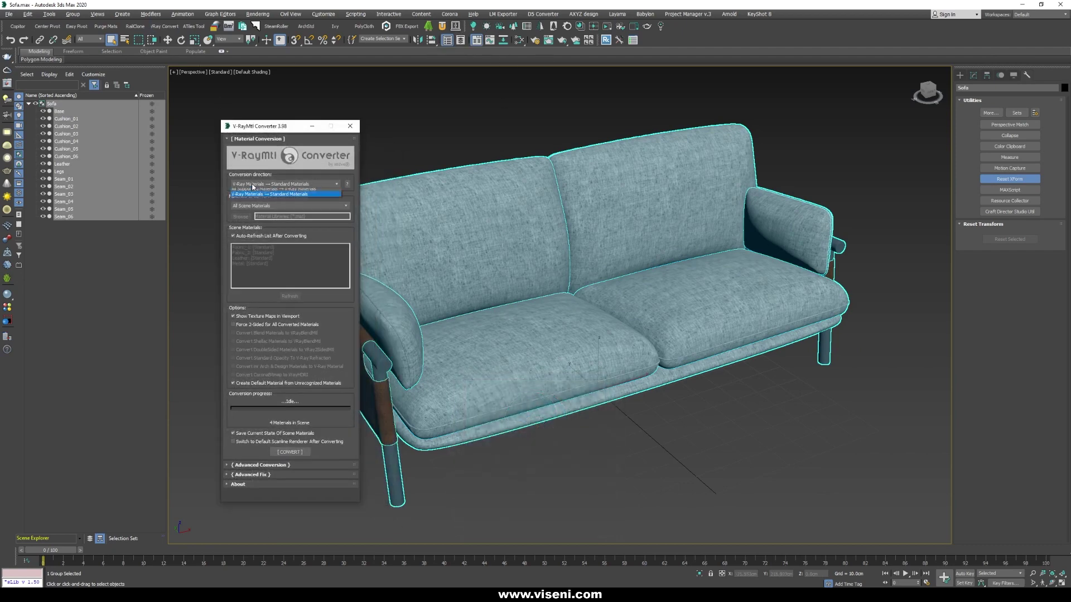
pyautogui.click(266, 192)
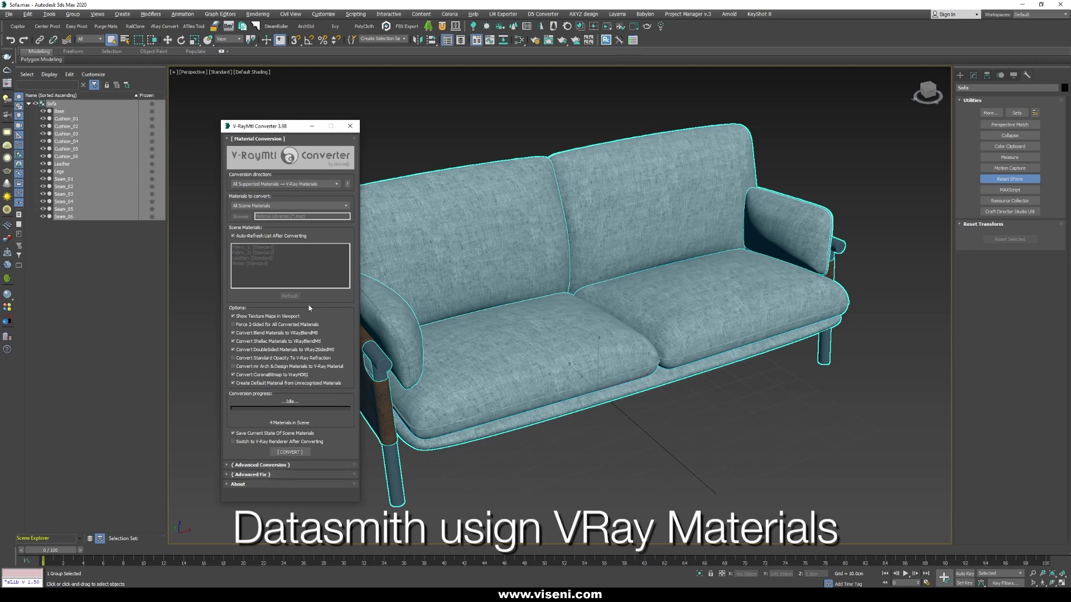
pyautogui.click(281, 454)
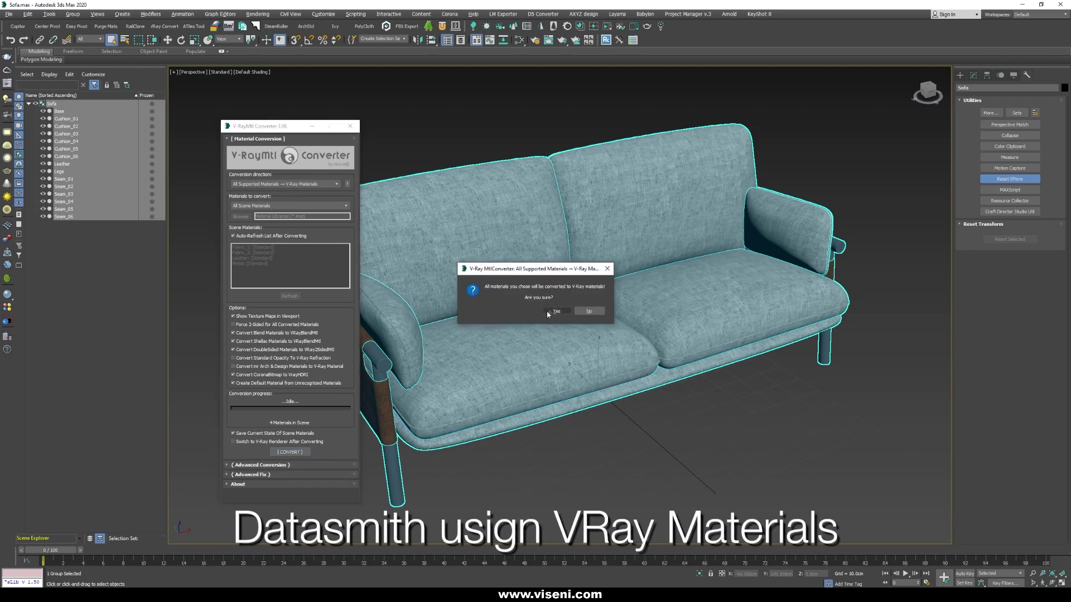
pyautogui.click(555, 311)
pyautogui.click(350, 126)
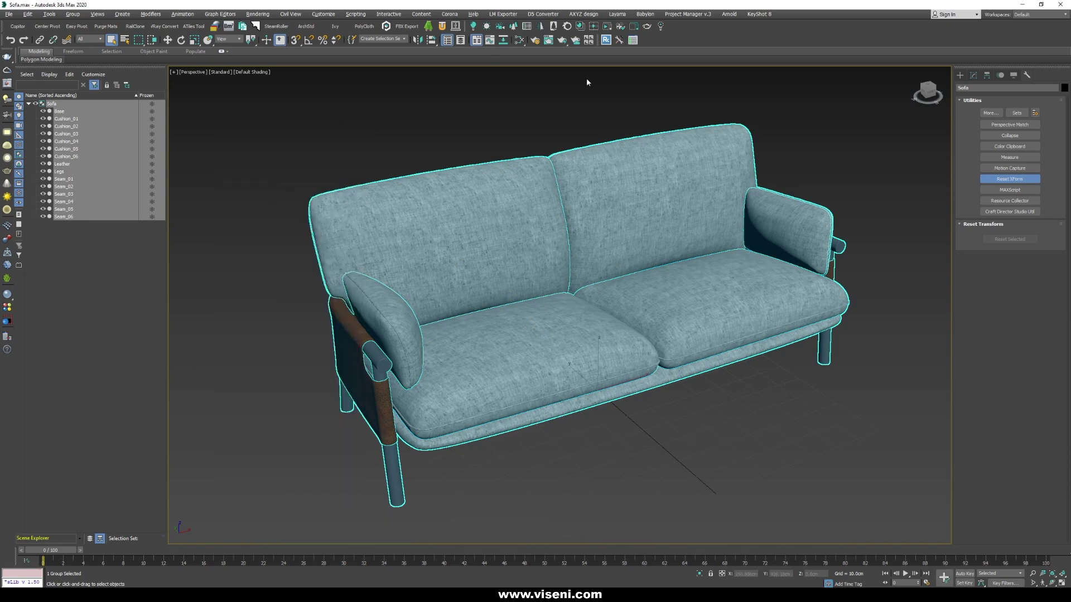
# Step: Deselect the sofa, open the Slate Material Editor, and move the Leather material node clear of the Fabric_1 node
pyautogui.click(587, 82)
pyautogui.click(519, 40)
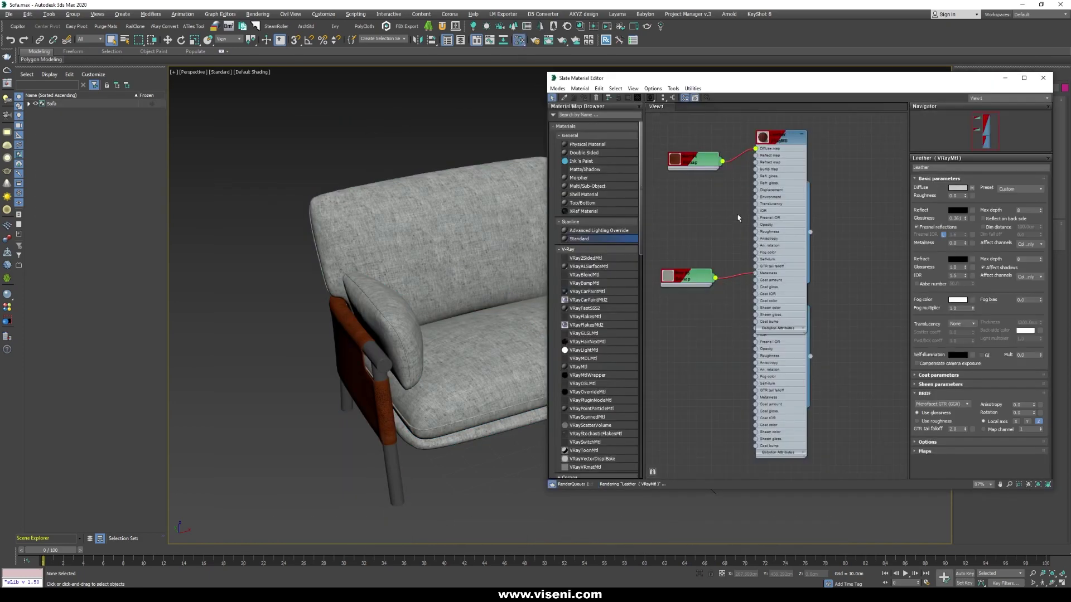
pyautogui.moveTo(738, 219); pyautogui.dragTo(755, 241, button='middle')
pyautogui.moveTo(804, 162); pyautogui.dragTo(877, 126)
pyautogui.moveTo(777, 219); pyautogui.dragTo(747, 177, button='middle')
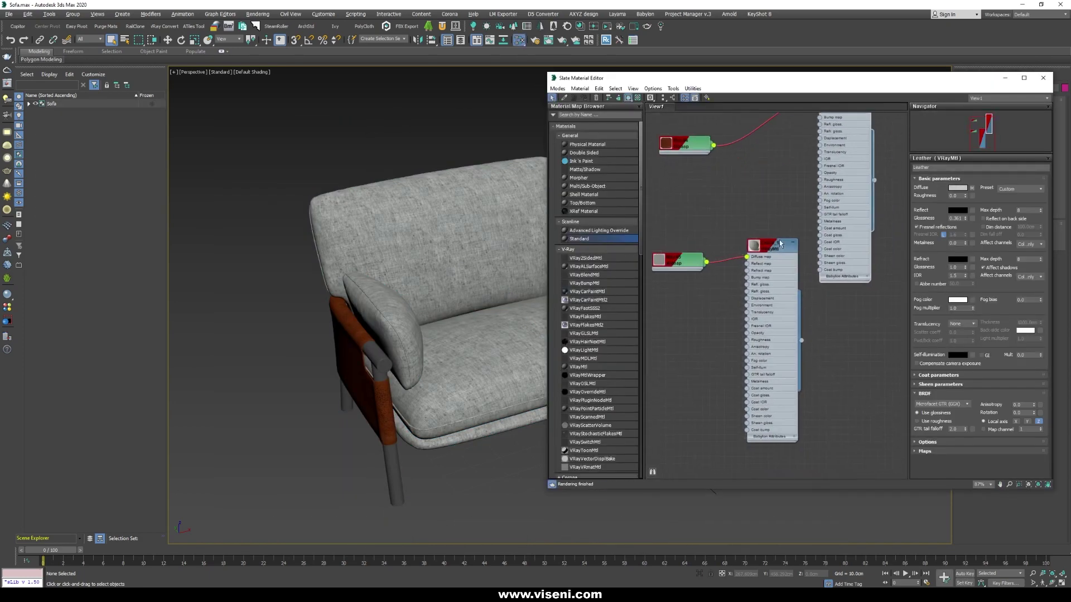
pyautogui.click(771, 247)
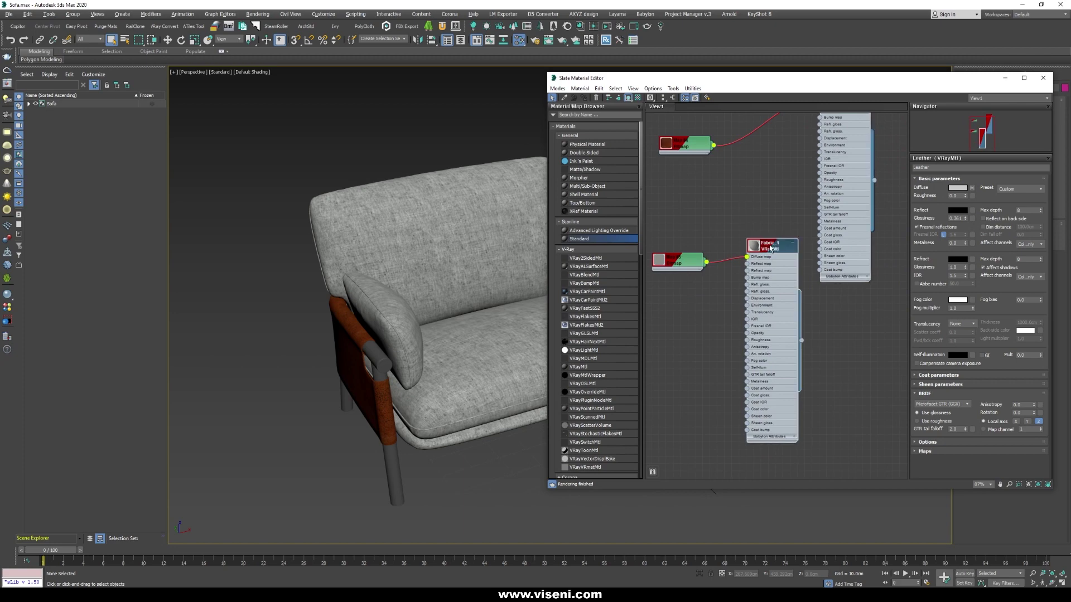
pyautogui.click(393, 464)
# Step: Separate the remaining overlapping material nodes and move Leather's diffuse map node up beside its material
pyautogui.moveTo(722, 329); pyautogui.dragTo(725, 345, button='middle')
pyautogui.moveTo(776, 218); pyautogui.dragTo(873, 343)
pyautogui.moveTo(803, 281); pyautogui.dragTo(765, 328, button='middle')
pyautogui.click(735, 309)
pyautogui.click(810, 147)
pyautogui.moveTo(753, 191); pyautogui.dragTo(775, 230, button='middle')
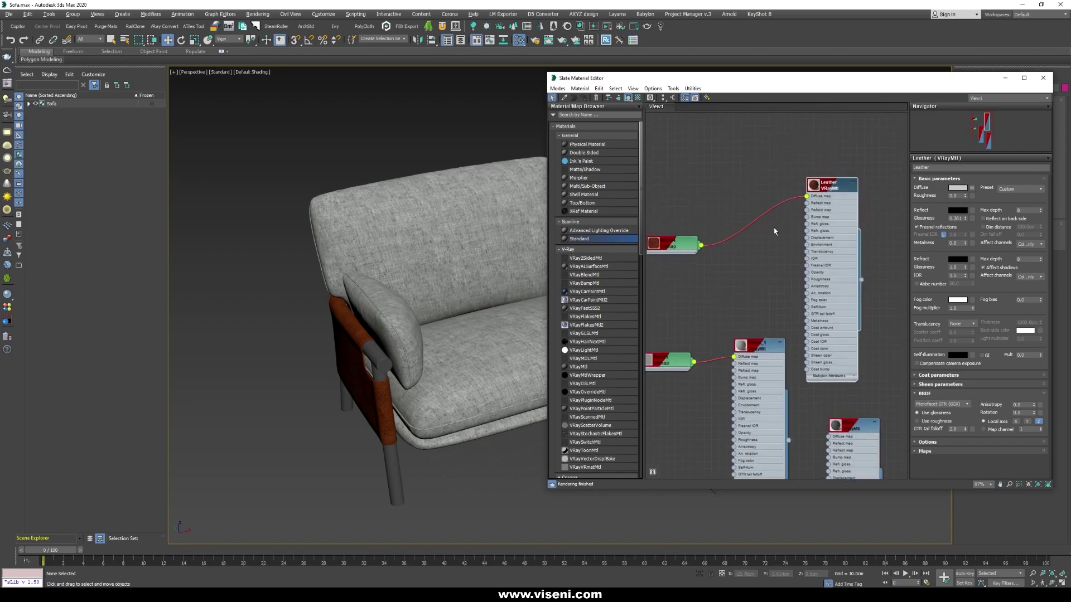
pyautogui.moveTo(678, 246); pyautogui.dragTo(721, 180)
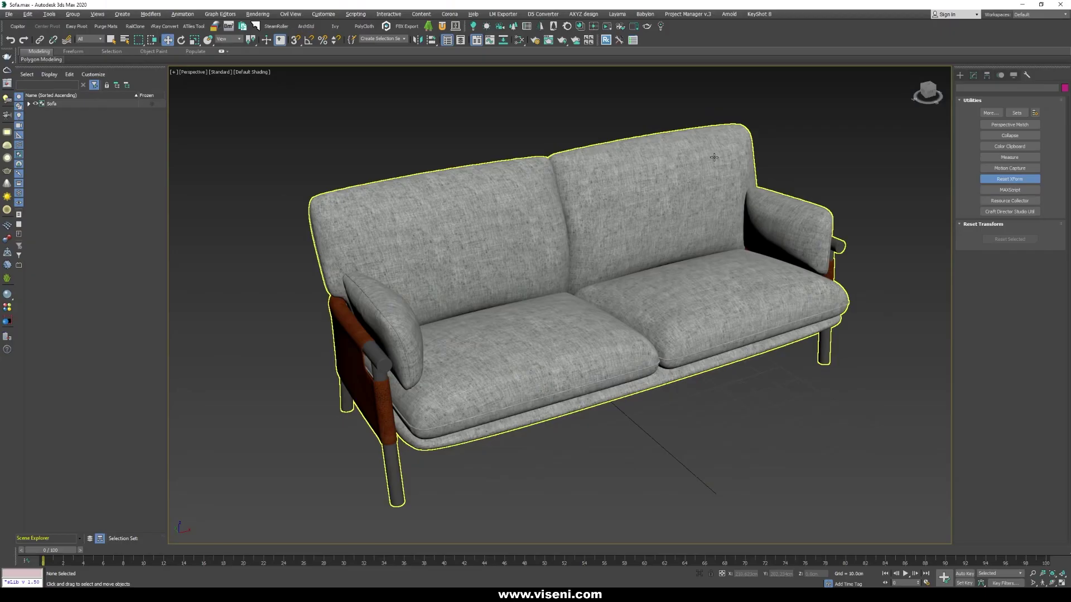
# Step: Start exporting only the selected Sofa group to the Datasmith folder, with Unreal Datasmith as the file type
pyautogui.click(508, 235)
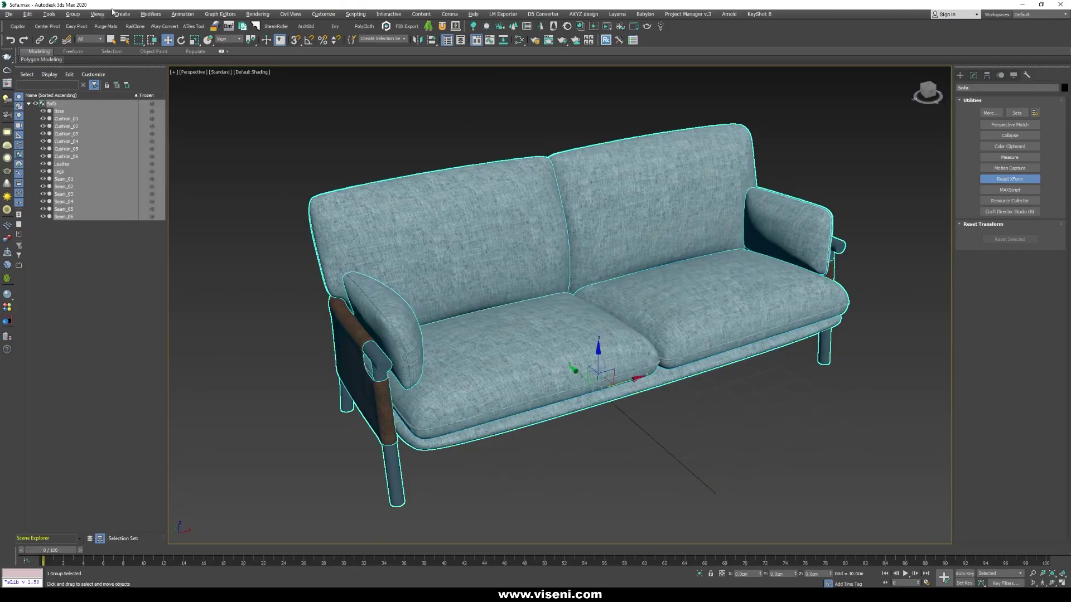
pyautogui.click(9, 14)
pyautogui.moveTo(79, 139)
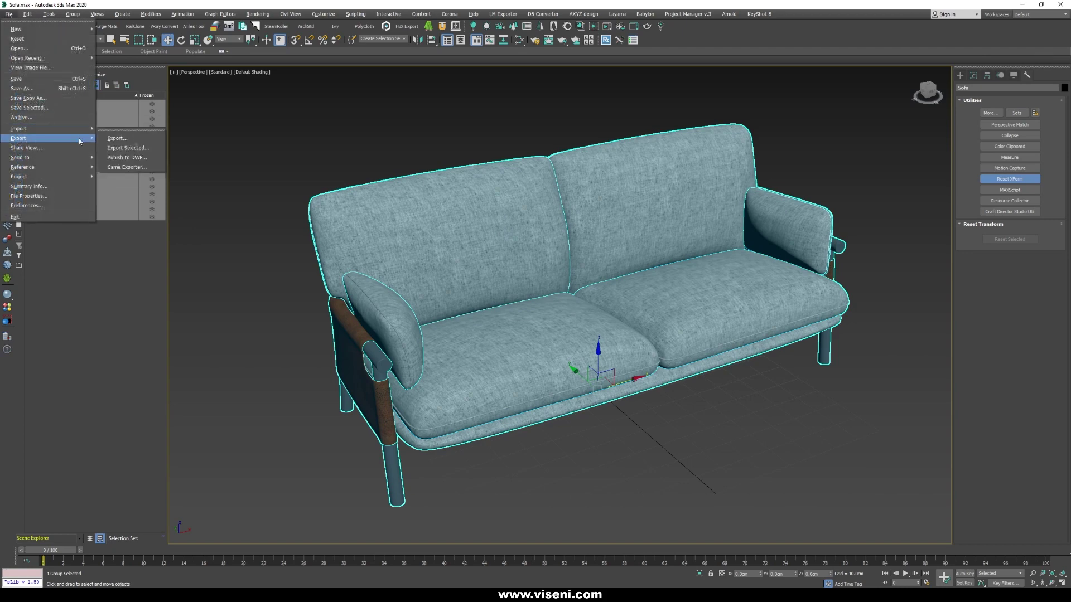
pyautogui.click(142, 150)
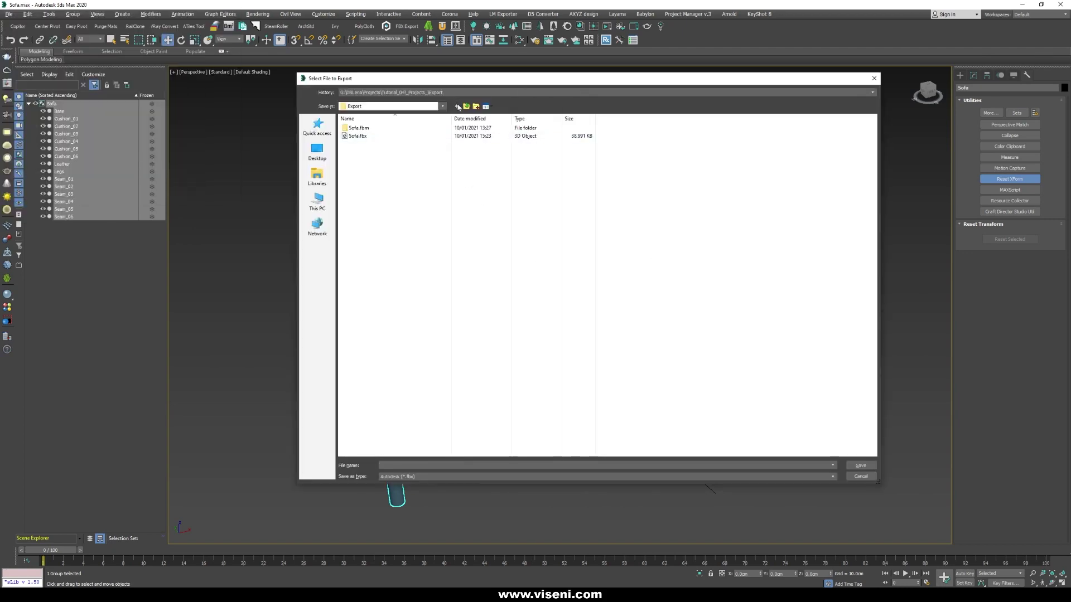
pyautogui.doubleClick(363, 127)
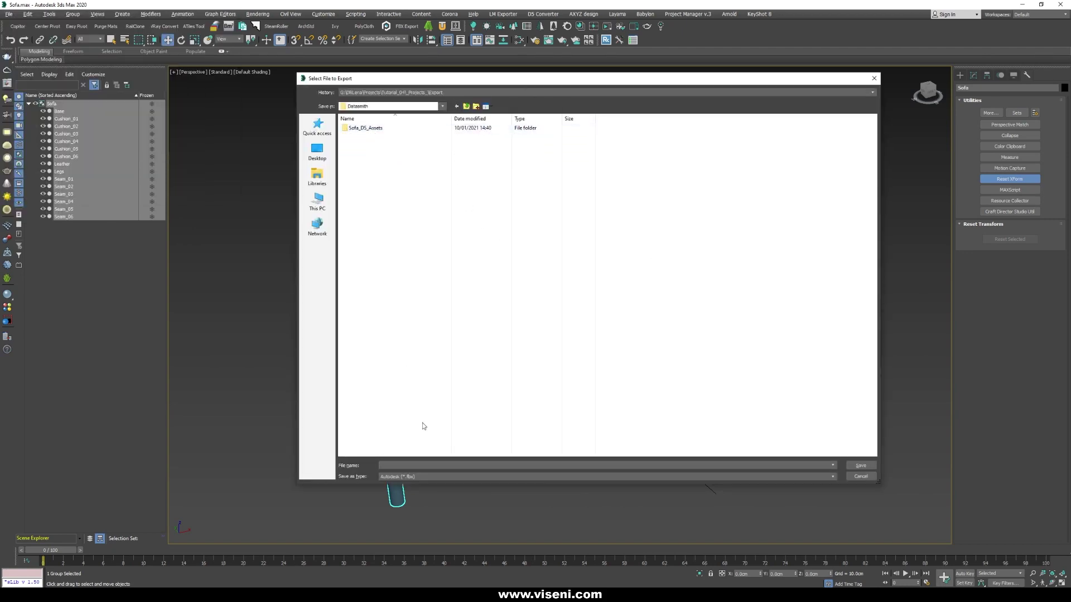
pyautogui.click(413, 477)
pyautogui.click(407, 577)
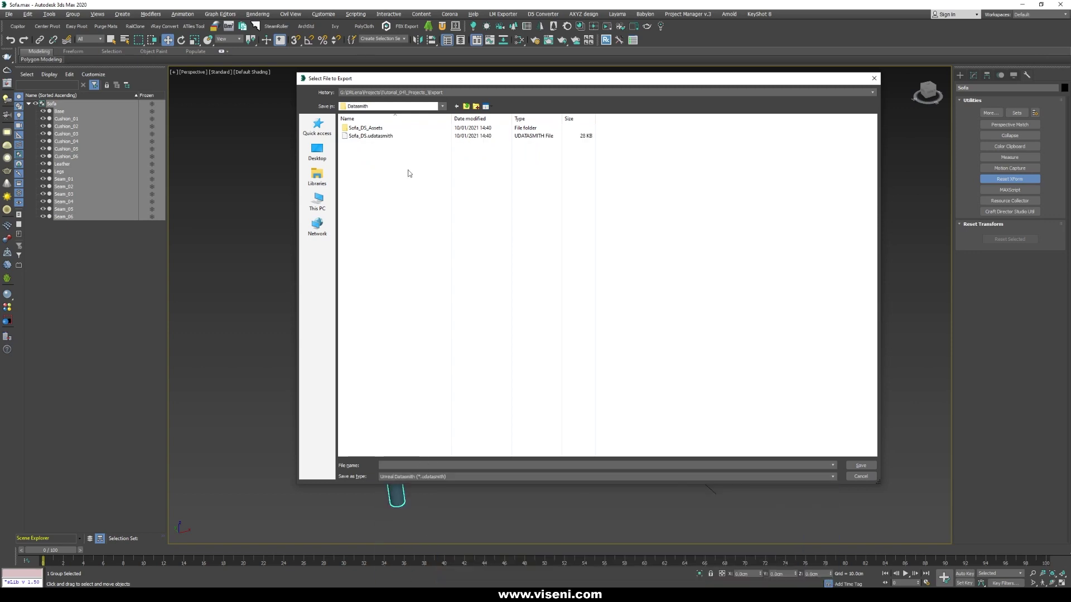
# Step: Overwrite Sofa_DS.udatasmith with the export, including only the selection and leaving animated transforms at Current Frame Only
pyautogui.doubleClick(383, 136)
pyautogui.click(583, 313)
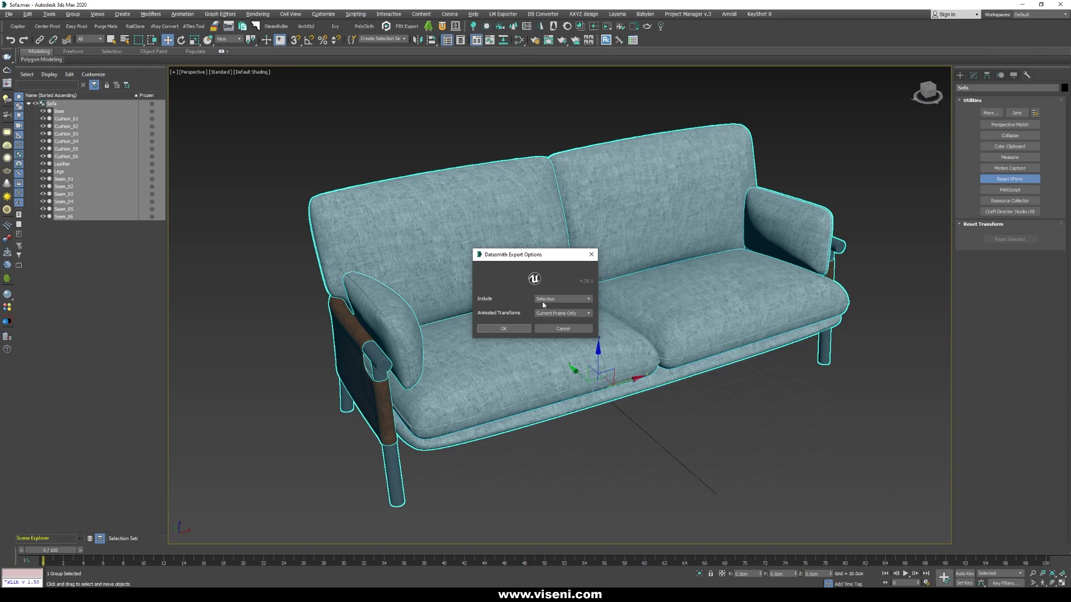
pyautogui.click(555, 298)
pyautogui.click(537, 304)
pyautogui.click(506, 329)
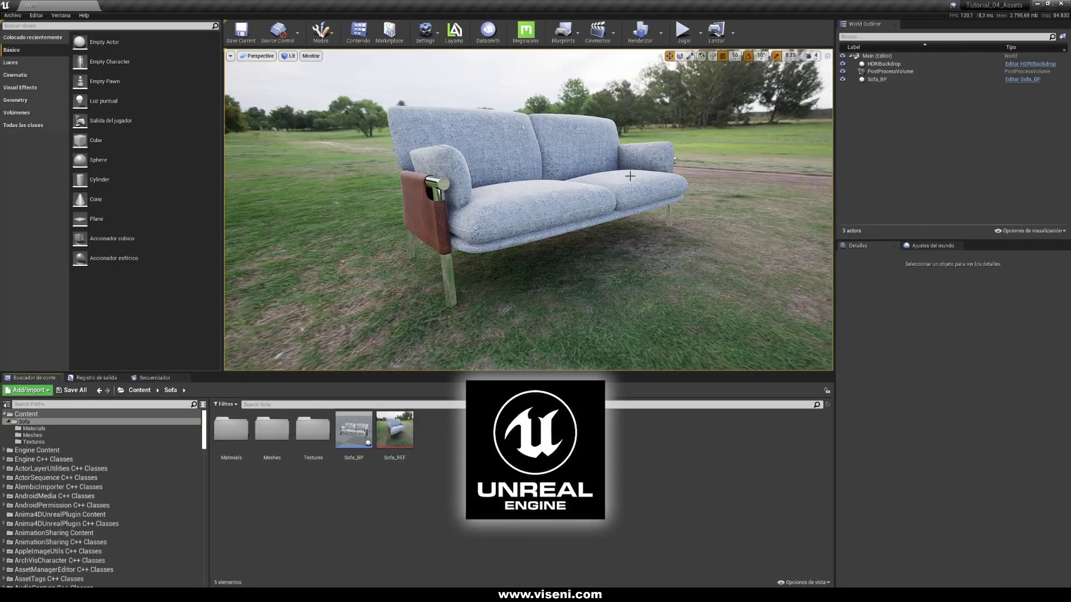
# Step: Switch to Unreal Engine, remove Sofa_BP from the level, and choose Sofa_DS.udatasmith from the Datasmith folder for a Datasmith import into Content
pyautogui.click(873, 79)
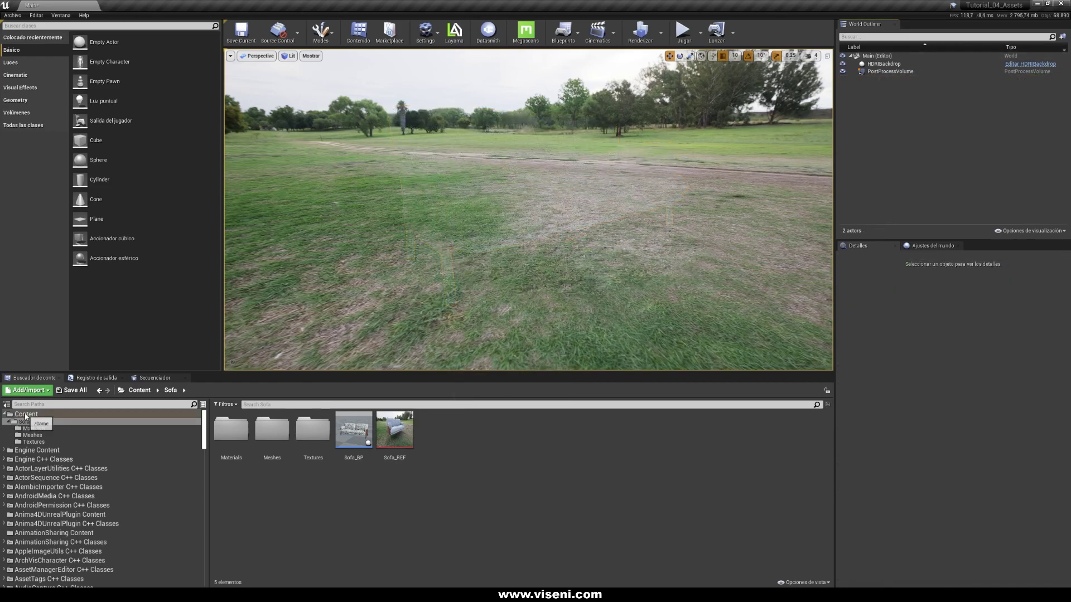
pyautogui.click(97, 414)
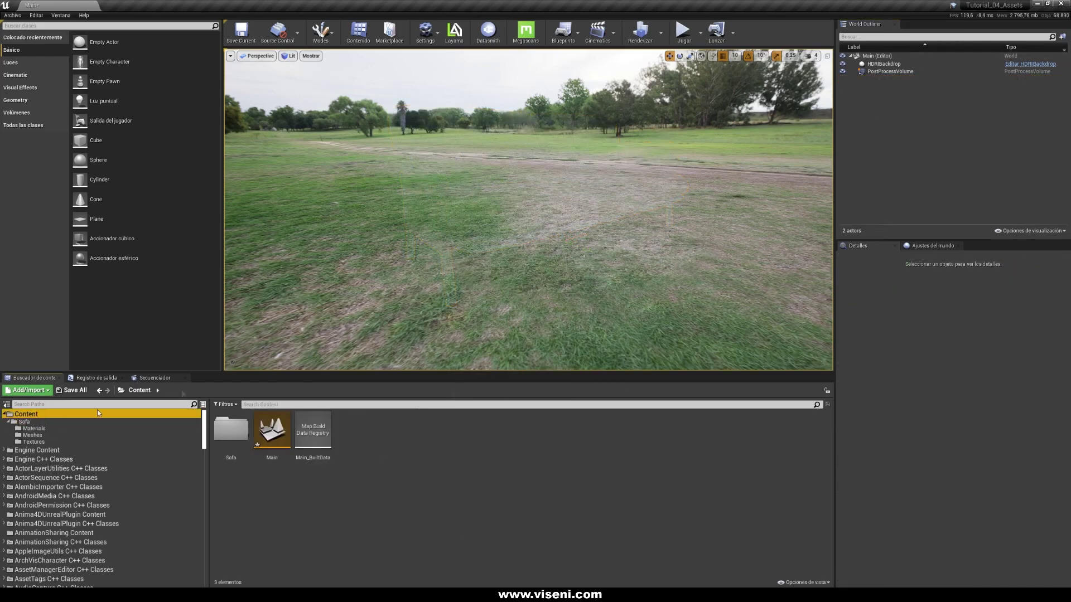
pyautogui.click(488, 32)
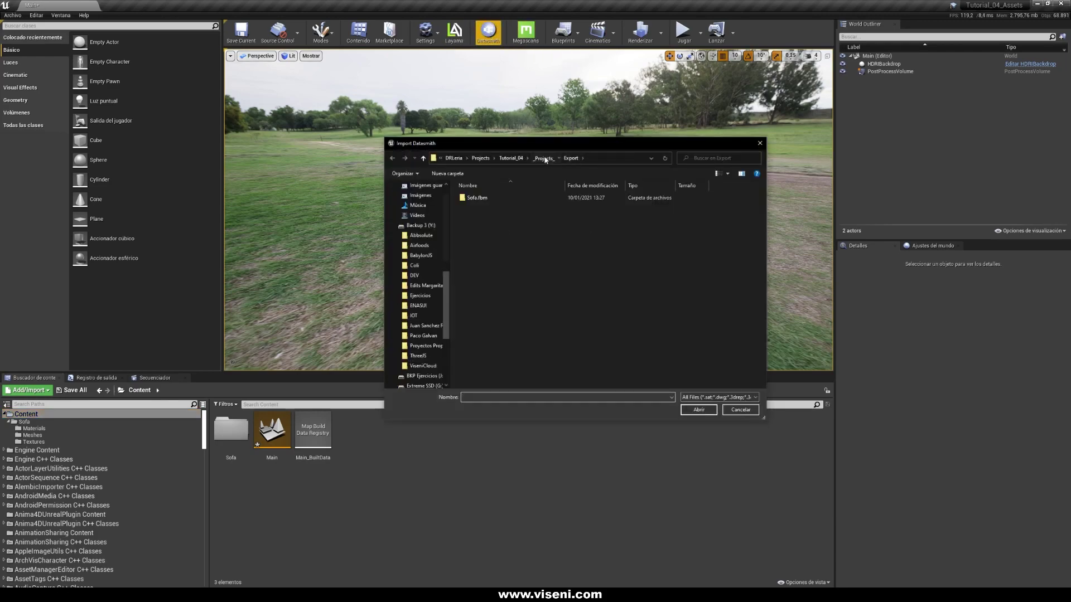
pyautogui.click(544, 159)
pyautogui.doubleClick(477, 198)
pyautogui.click(483, 207)
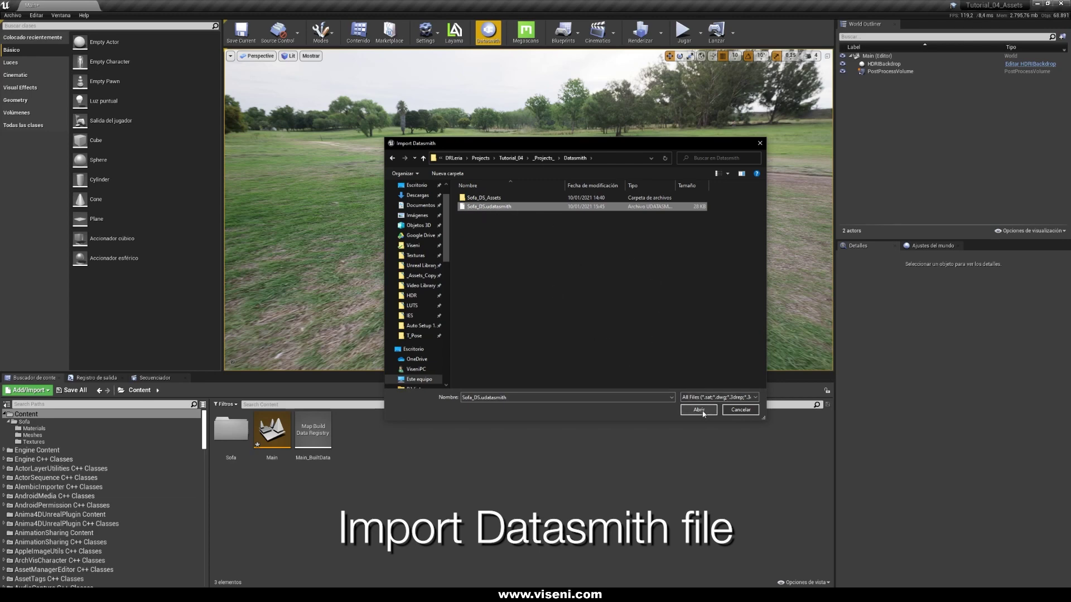
# Step: Import the Datasmith file into the Content folder with Generate Lightmap UVs and all process options enabled
pyautogui.click(702, 413)
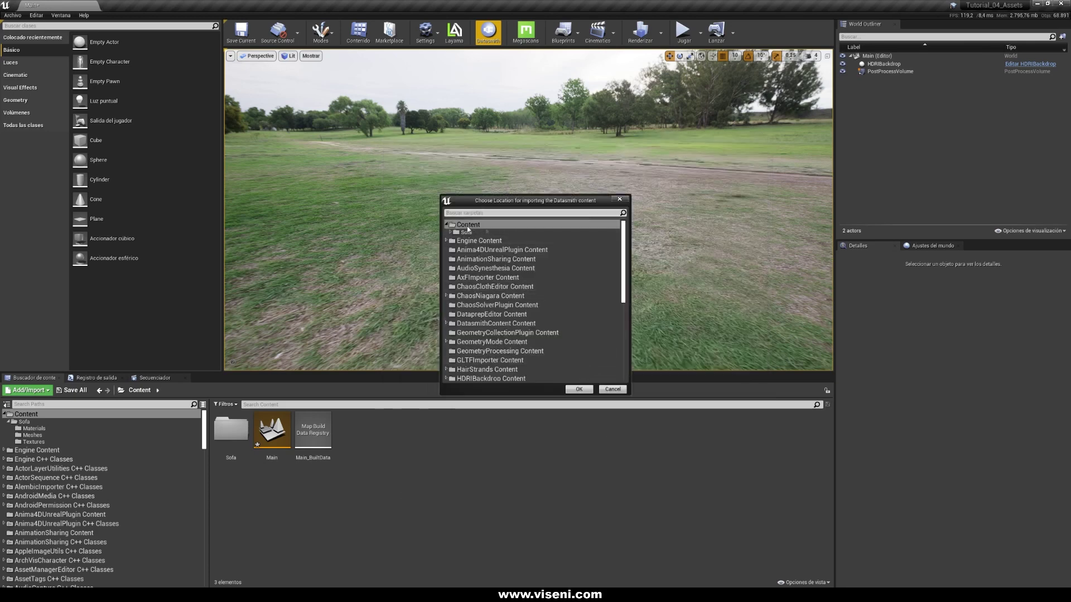
pyautogui.click(578, 391)
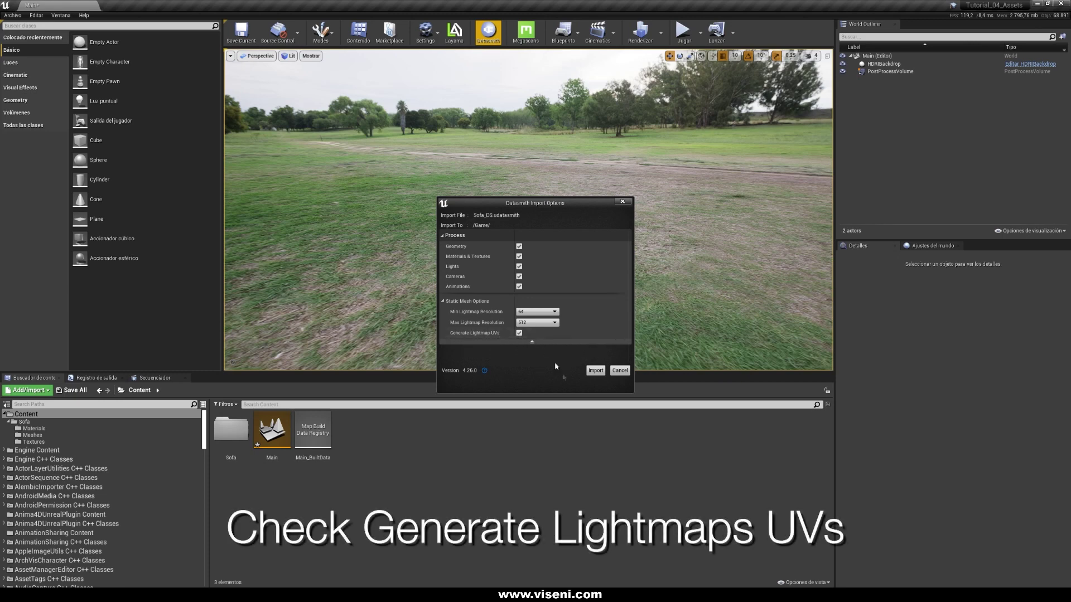
pyautogui.click(595, 371)
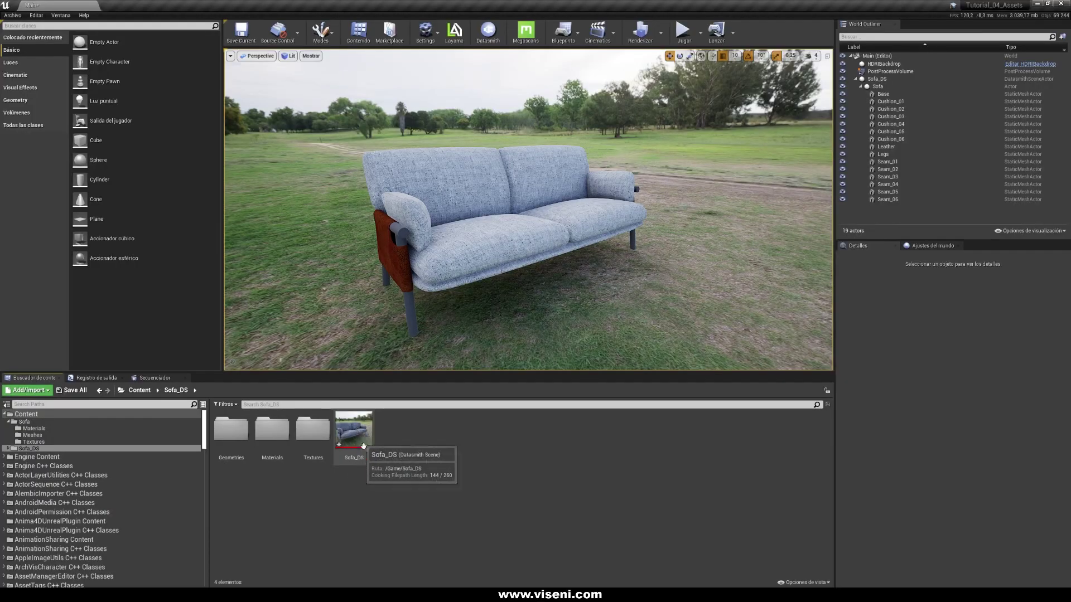
# Step: Open the Sofa_DS Datasmith scene asset and examine its import data down to the Base Options
pyautogui.click(363, 444)
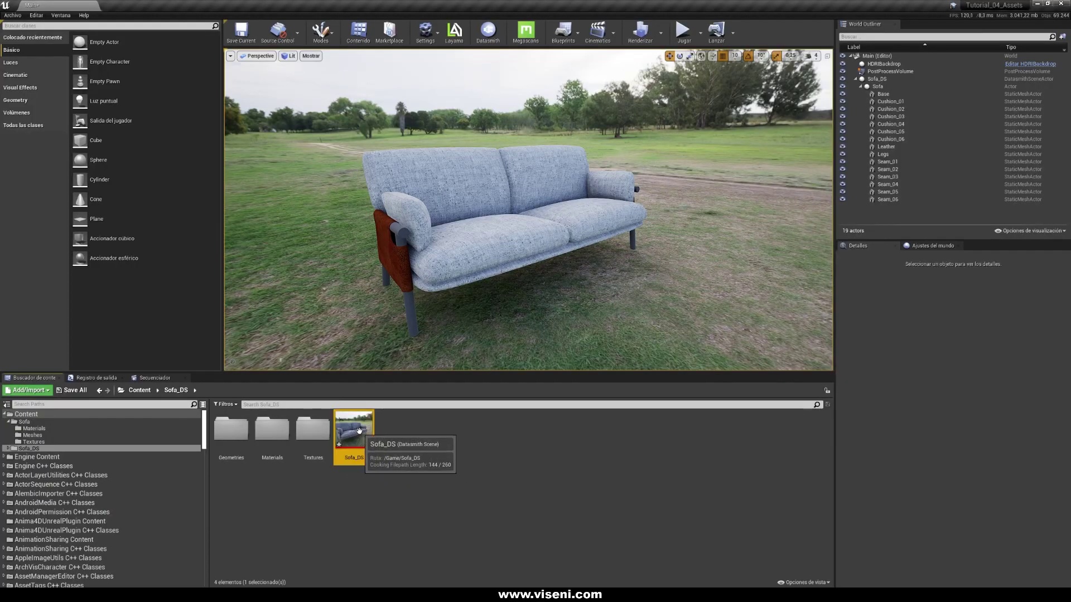
pyautogui.doubleClick(359, 431)
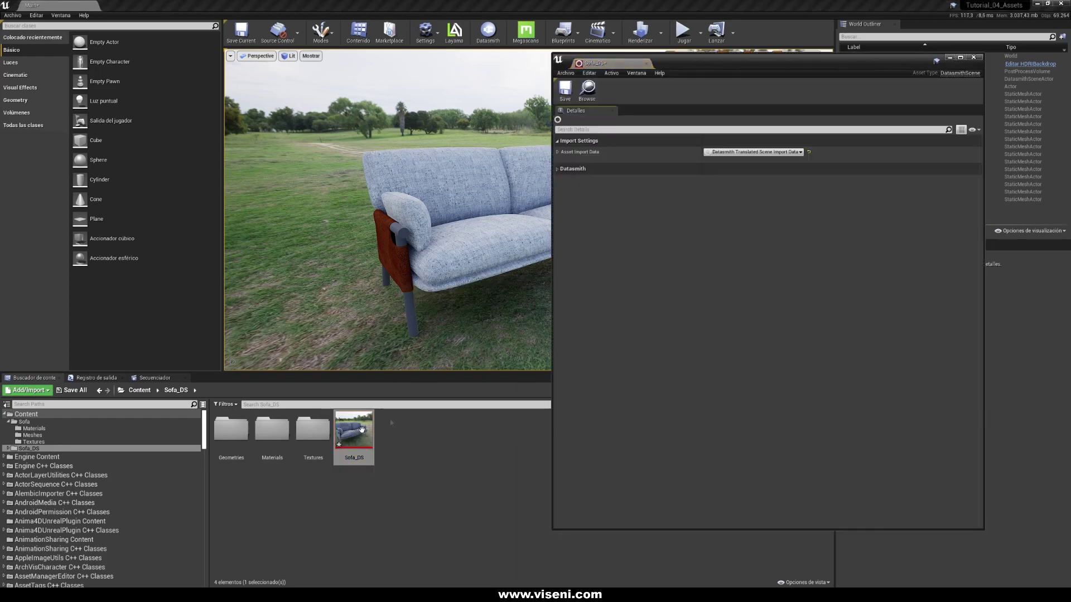
pyautogui.click(557, 152)
pyautogui.click(566, 163)
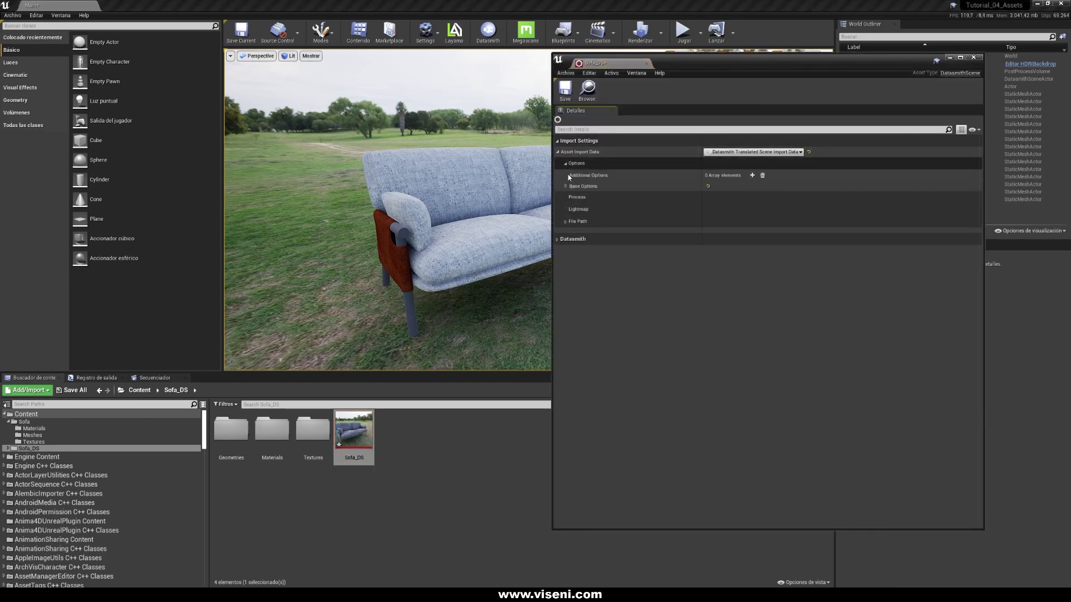
pyautogui.click(565, 186)
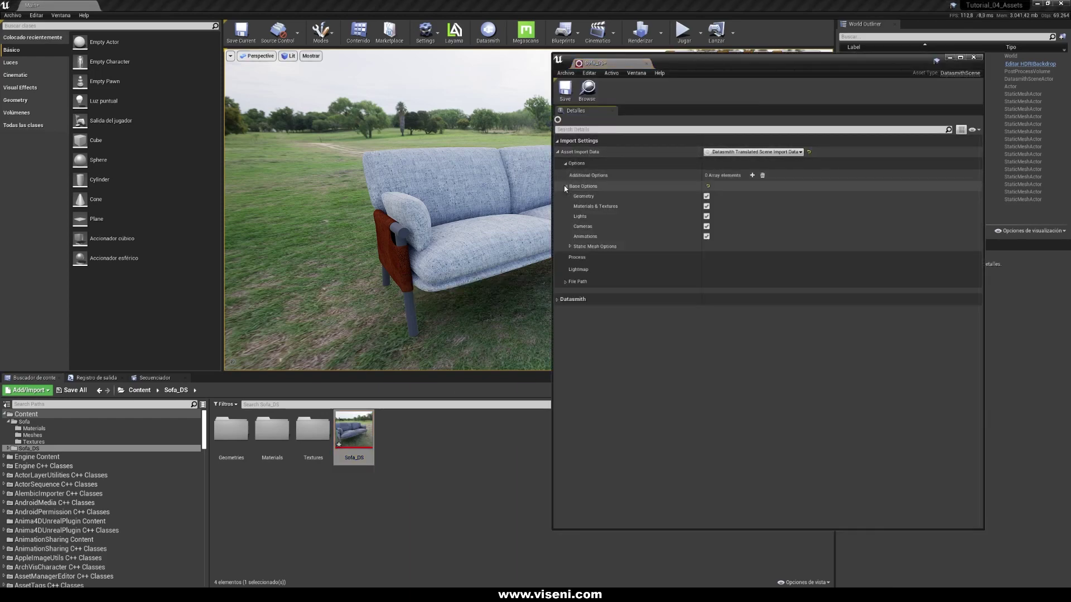
# Step: Review the static meshes, textures and materials listed under the asset's Datasmith section, and close the asset
pyautogui.click(557, 299)
pyautogui.click(557, 315)
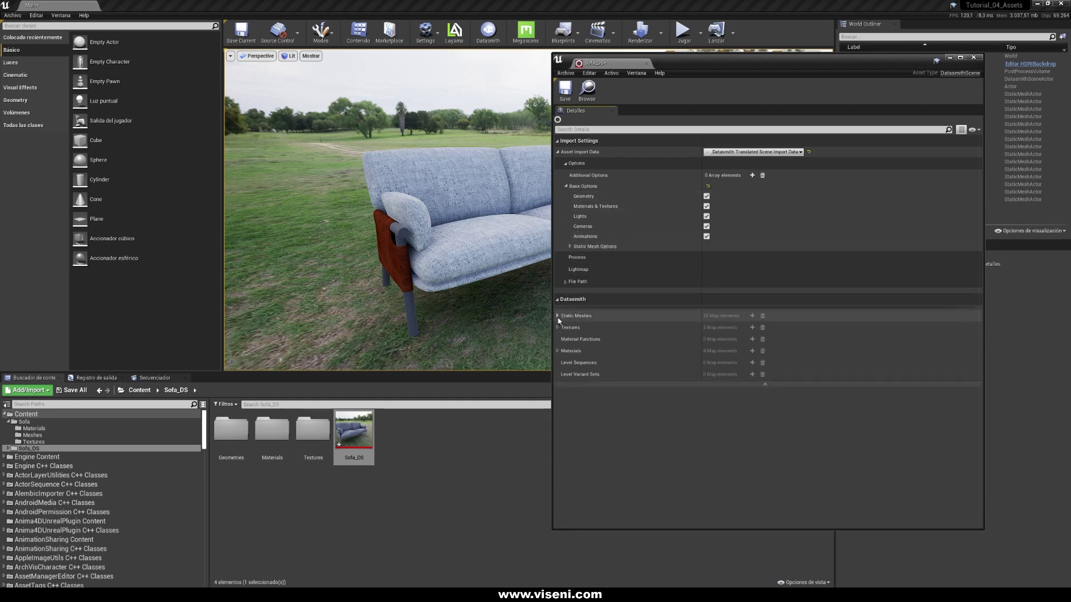
pyautogui.scroll(-5, 684, 400)
pyautogui.scroll(2, 659, 221)
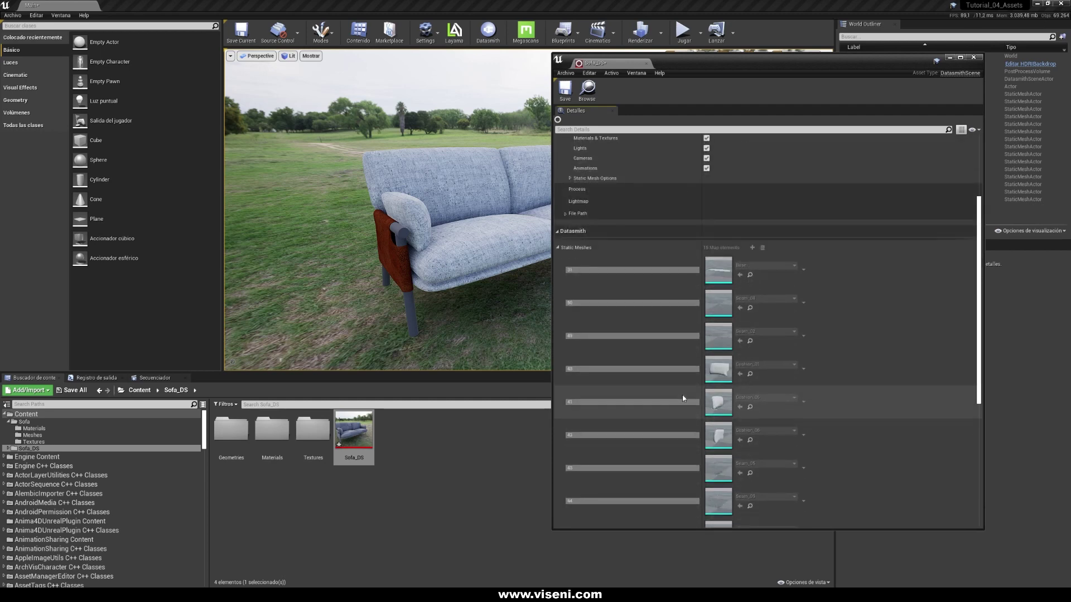
pyautogui.scroll(-2, 660, 221)
pyautogui.scroll(-5, 650, 292)
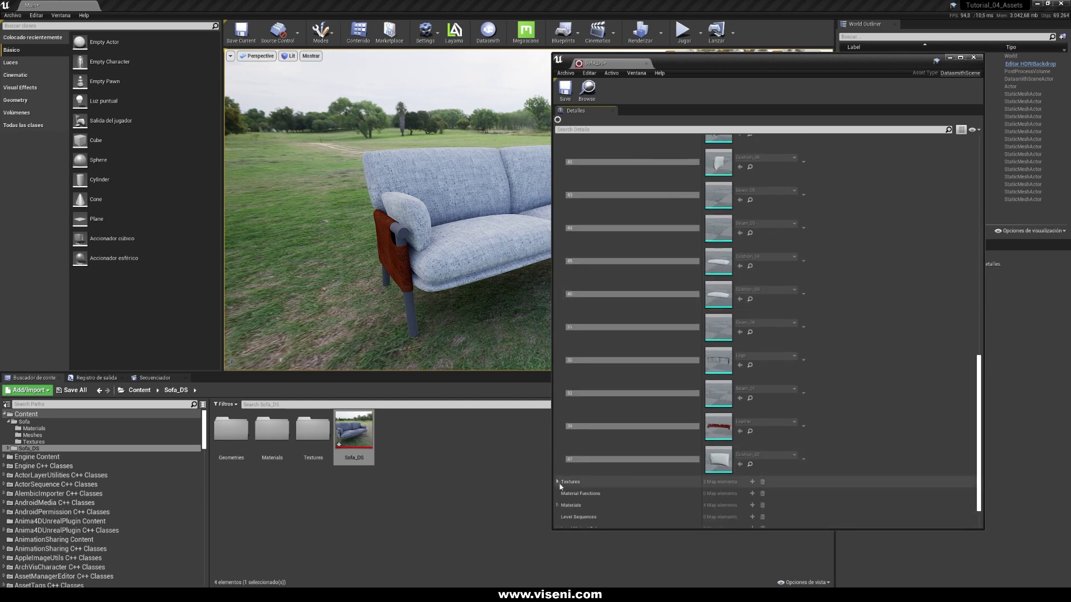
pyautogui.scroll(-6, 647, 402)
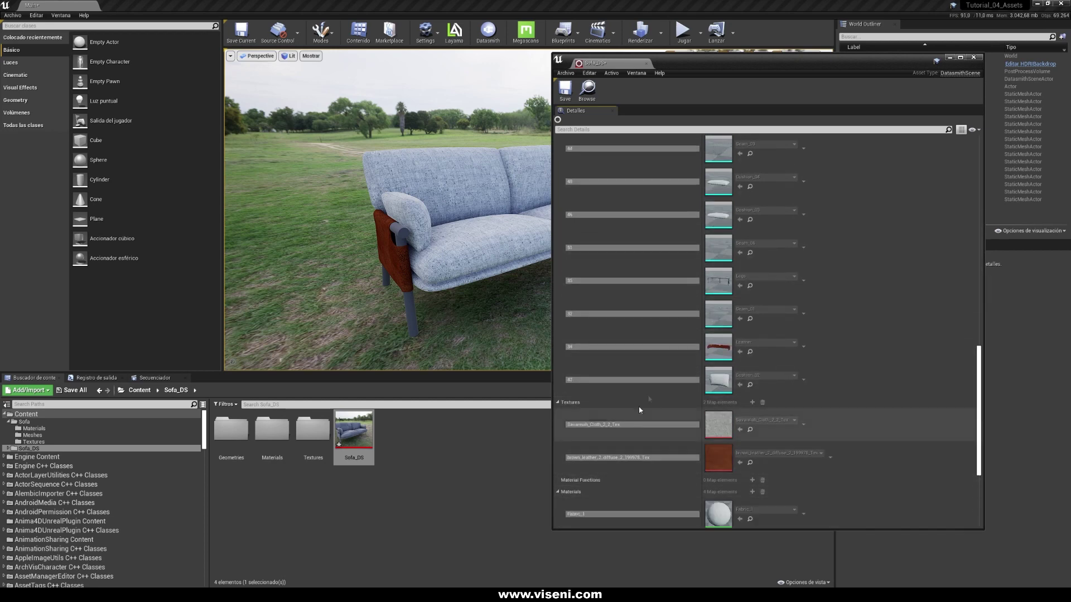
pyautogui.scroll(7, 625, 455)
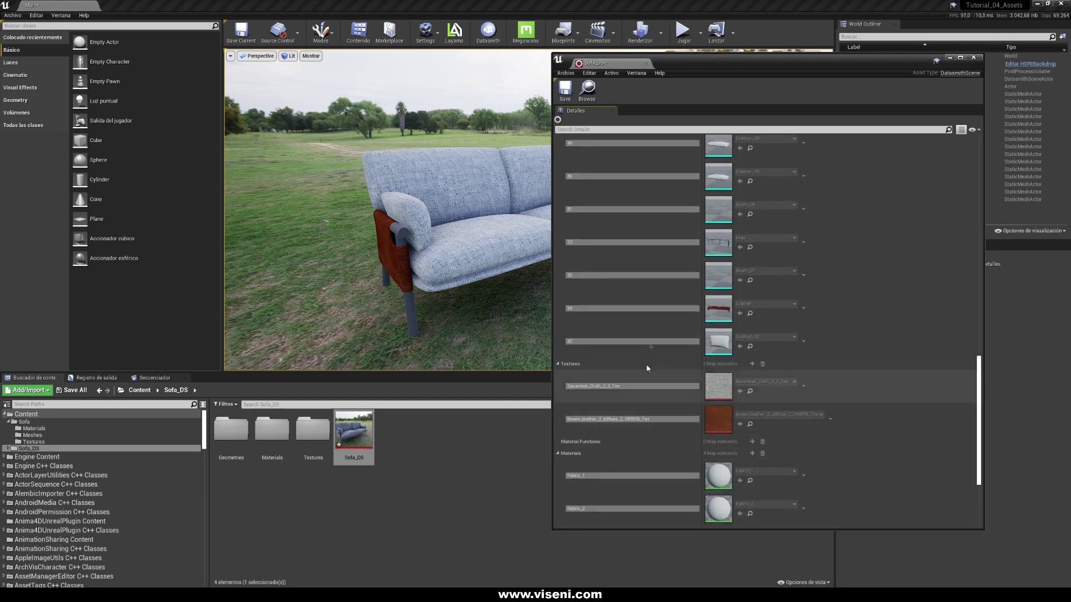
pyautogui.scroll(10, 650, 316)
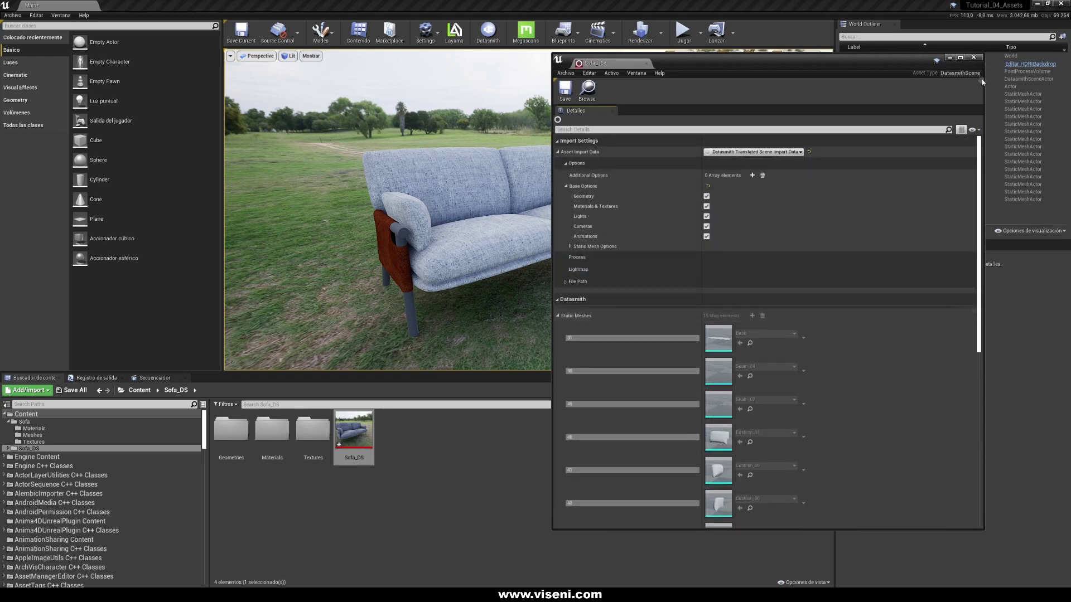
pyautogui.click(973, 58)
# Step: Select the Sofa_DS scene actor in the level and expand the Sofa hierarchy to inspect its parts
pyautogui.click(861, 86)
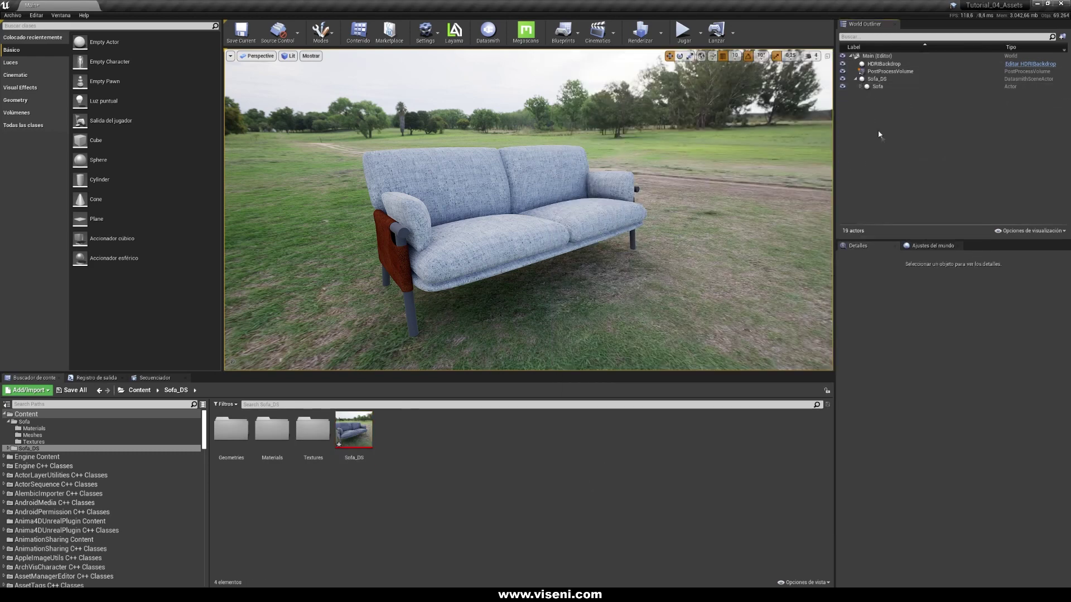
pyautogui.click(861, 80)
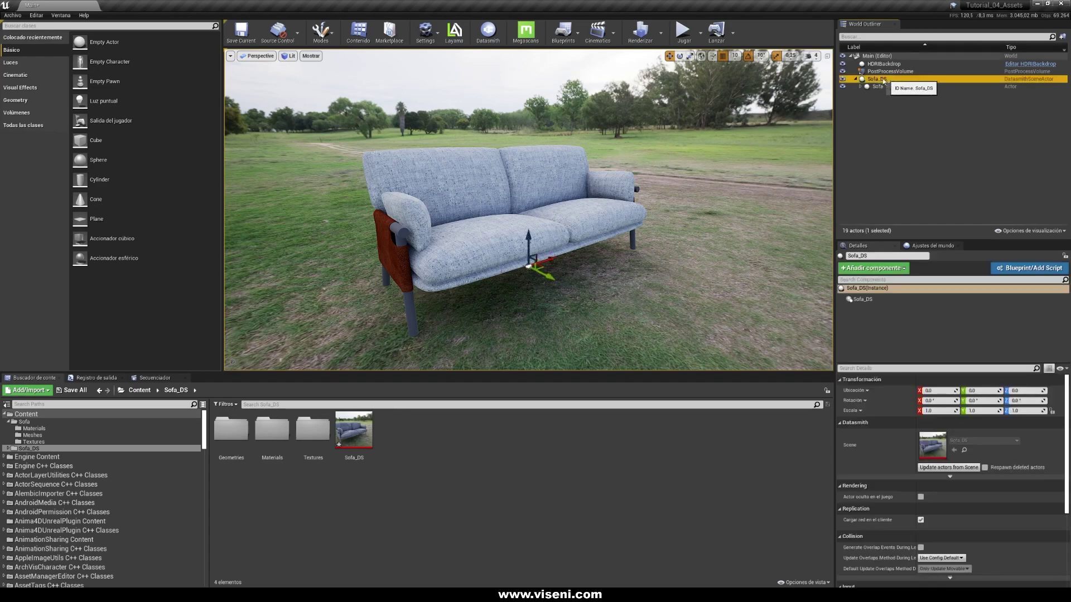
pyautogui.click(861, 87)
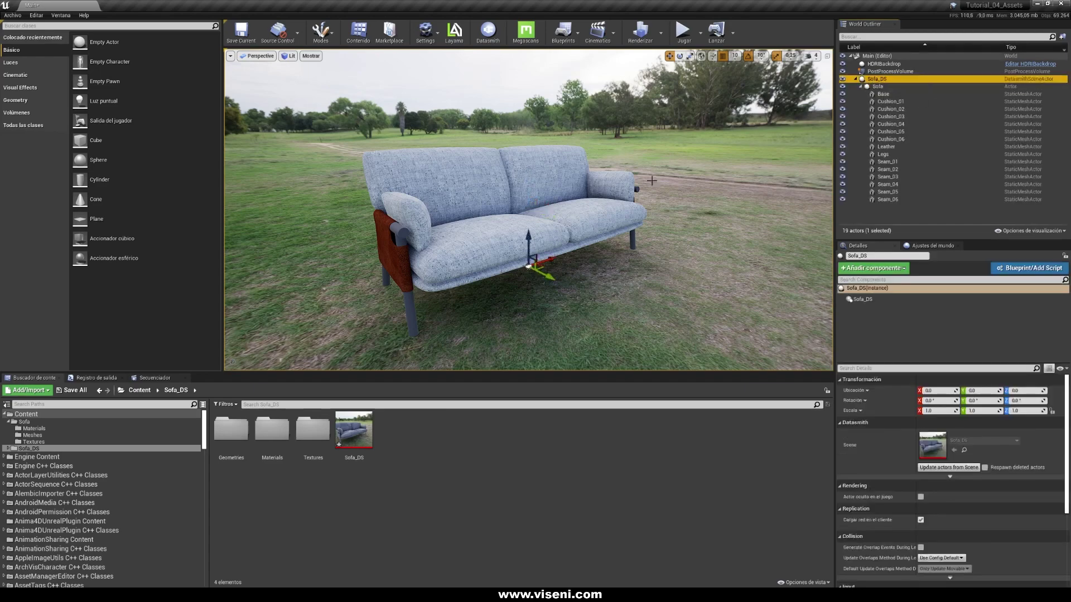
pyautogui.moveTo(529, 210)
pyautogui.mouseDown(button='right')
pyautogui.moveTo(544, 216)
pyautogui.moveTo(512, 215)
pyautogui.moveTo(524, 204)
pyautogui.mouseUp(button='right')
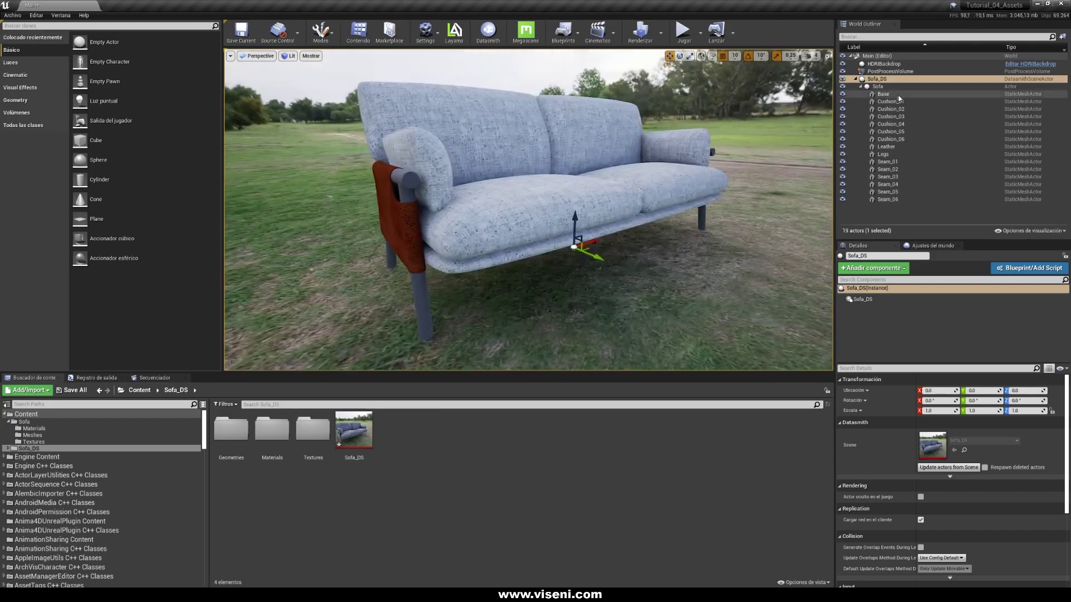
# Step: Check the Sofa actor and its separate mesh parts one by one from different views, and clear the selection
pyautogui.click(878, 87)
pyautogui.moveTo(612, 173)
pyautogui.mouseDown(button='right')
pyautogui.moveTo(652, 181)
pyautogui.moveTo(624, 174)
pyautogui.mouseUp(button='right')
pyautogui.click(883, 94)
pyautogui.click(890, 101)
pyautogui.click(891, 110)
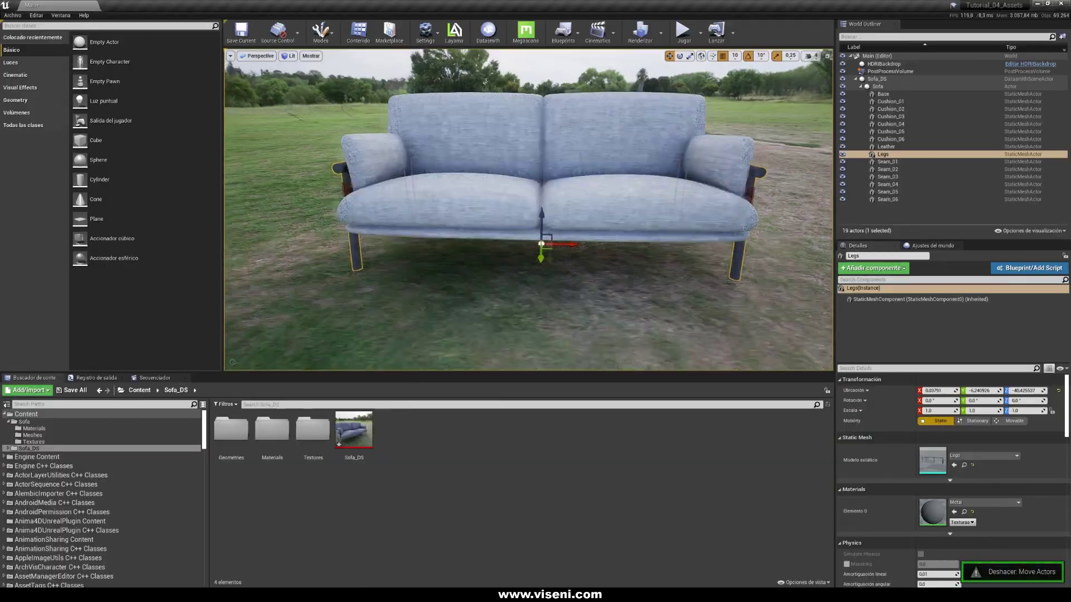
pyautogui.moveTo(528, 210); pyautogui.dragTo(583, 216, button='right')
pyautogui.press('Escape')
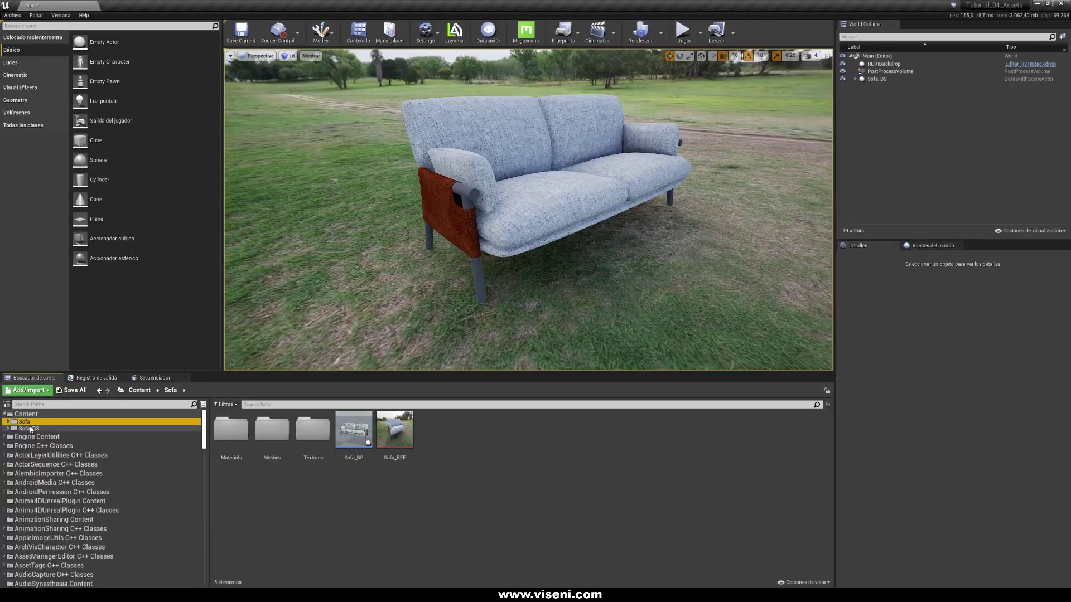
# Step: Browse to the Master folder inside the Materials folder of Sofa_DS
pyautogui.click(31, 429)
pyautogui.click(8, 428)
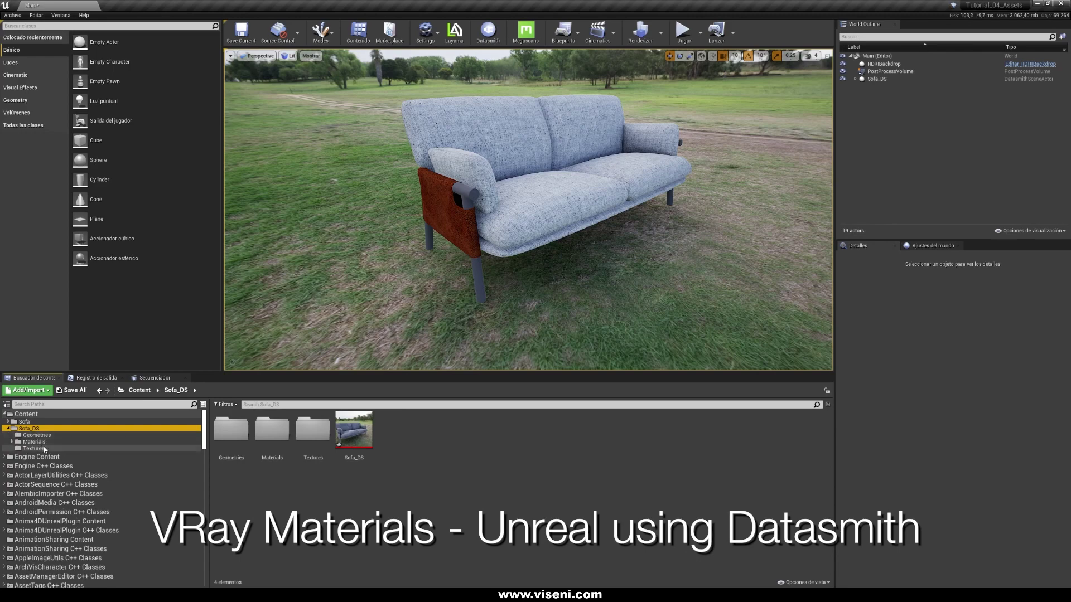
pyautogui.click(17, 442)
pyautogui.click(14, 441)
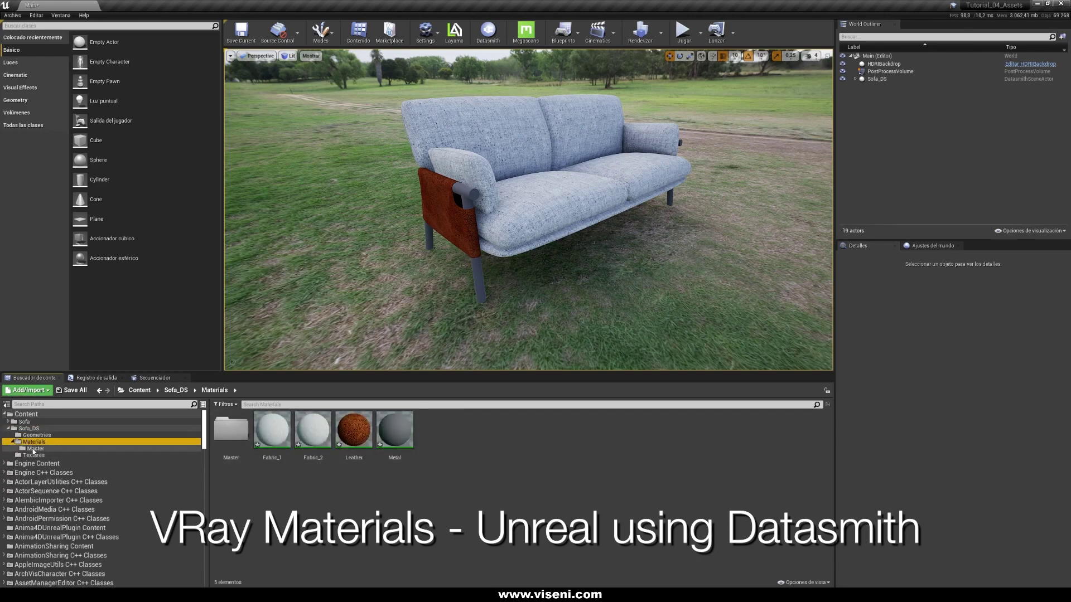
pyautogui.click(33, 450)
# Step: Look over the Fabric_1, Leather and Metal master materials and open Fabric_1 for inspection
pyautogui.click(227, 439)
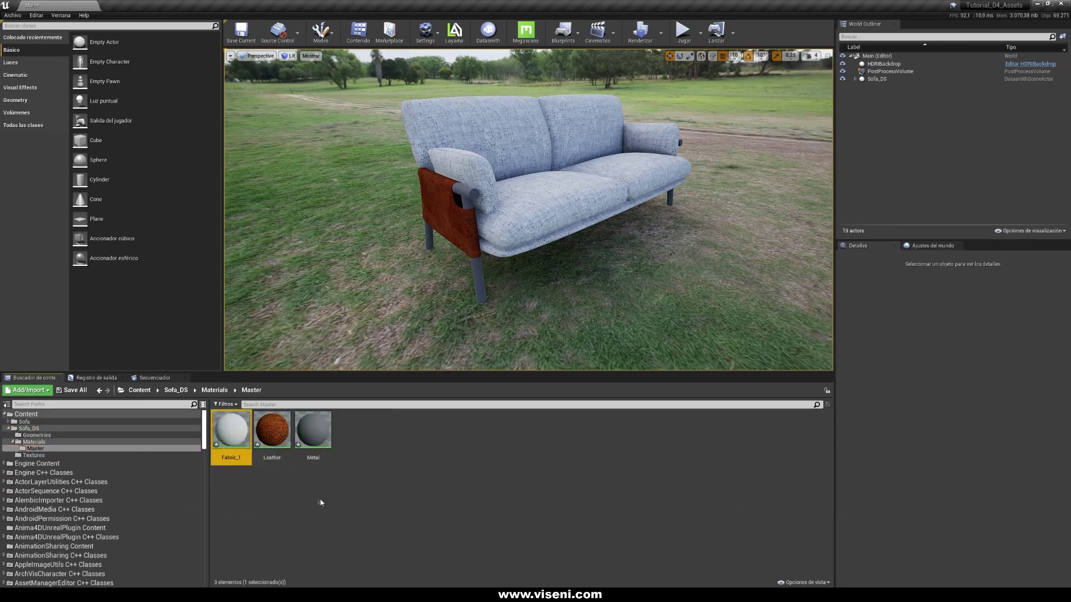
pyautogui.click(284, 434)
pyautogui.click(313, 432)
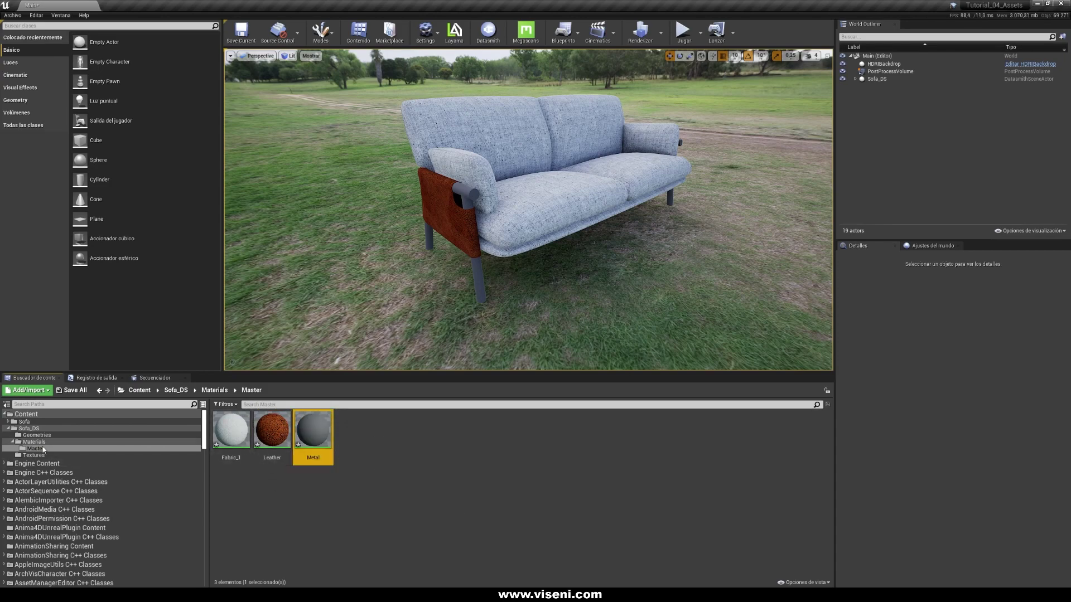
pyautogui.click(239, 429)
pyautogui.doubleClick(239, 429)
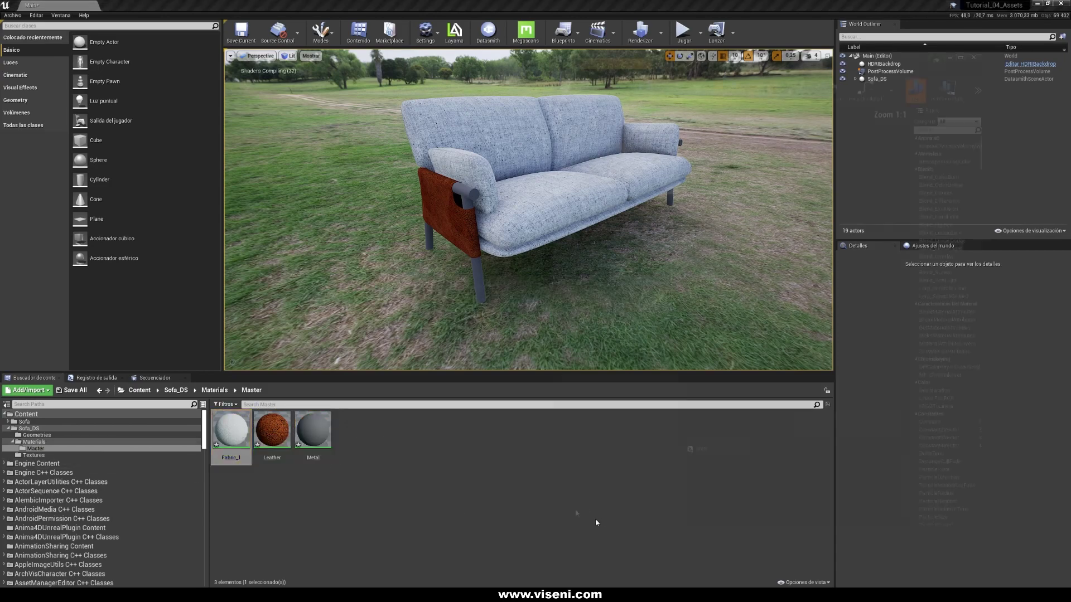
# Step: Examine the node graph and preview of the Fabric_1 master material in an enlarged editor window, and close it
pyautogui.moveTo(806, 296); pyautogui.dragTo(693, 264, button='right')
pyautogui.scroll(1, 745, 265)
pyautogui.scroll(-1, 745, 265)
pyautogui.scroll(1, 842, 249)
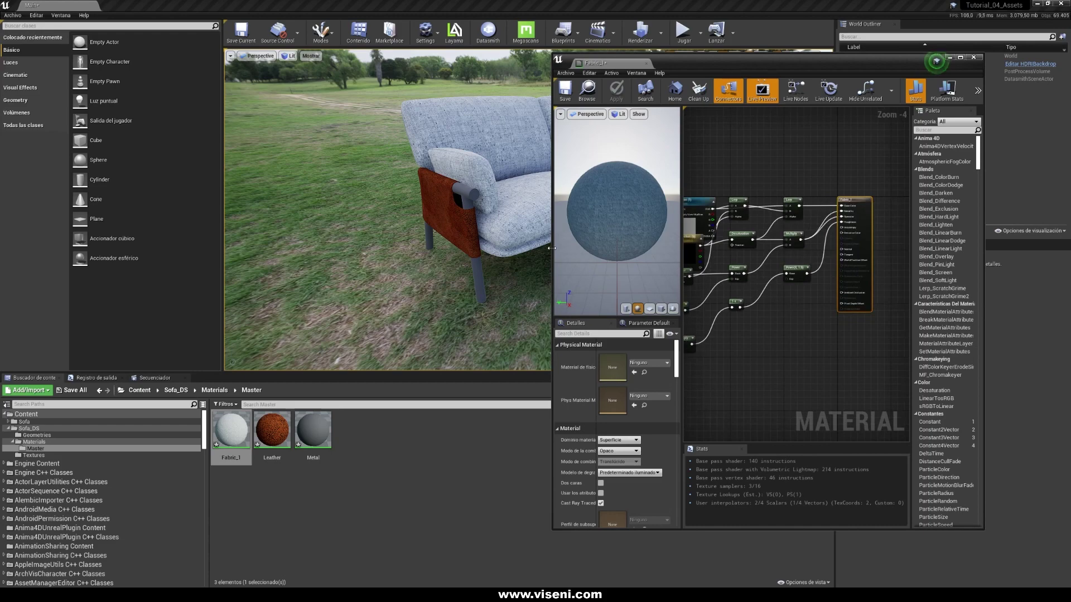
pyautogui.moveTo(551, 248); pyautogui.dragTo(297, 248)
pyautogui.scroll(1, 615, 230)
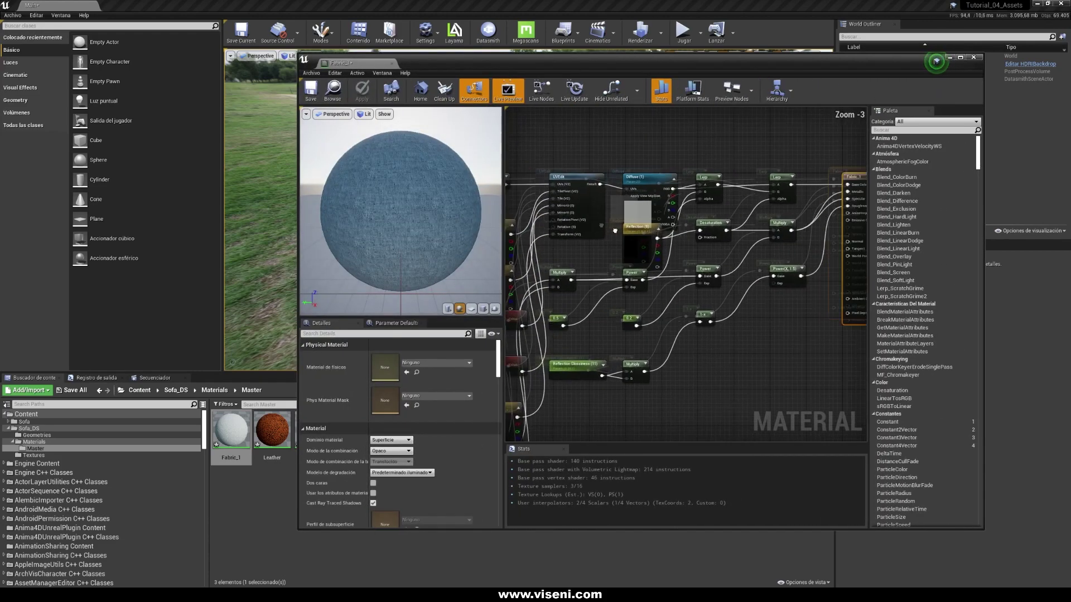
pyautogui.moveTo(615, 230); pyautogui.dragTo(488, 254, button='right')
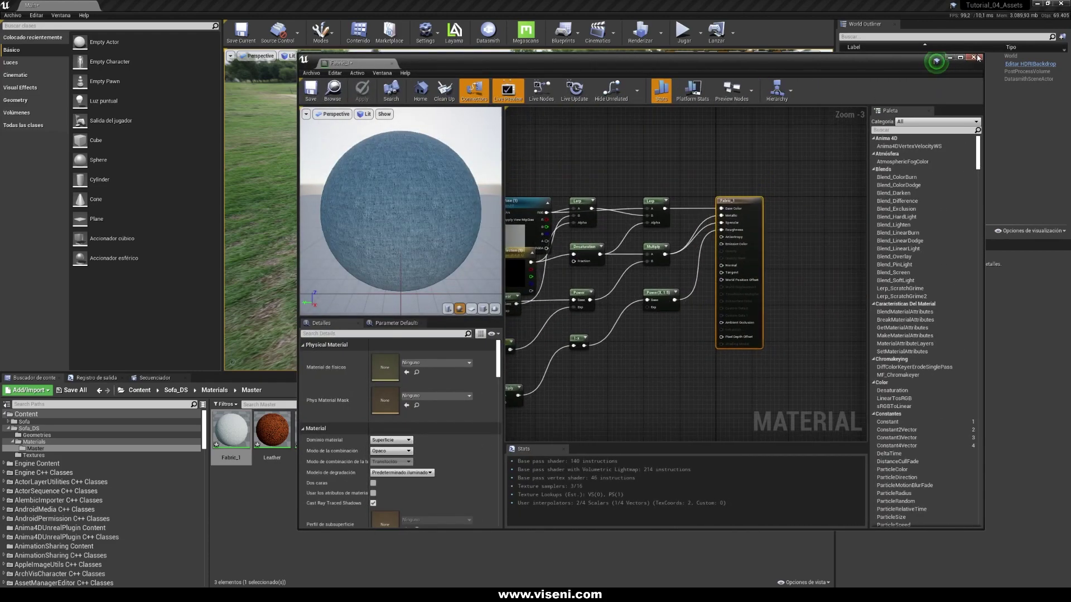
pyautogui.click(974, 58)
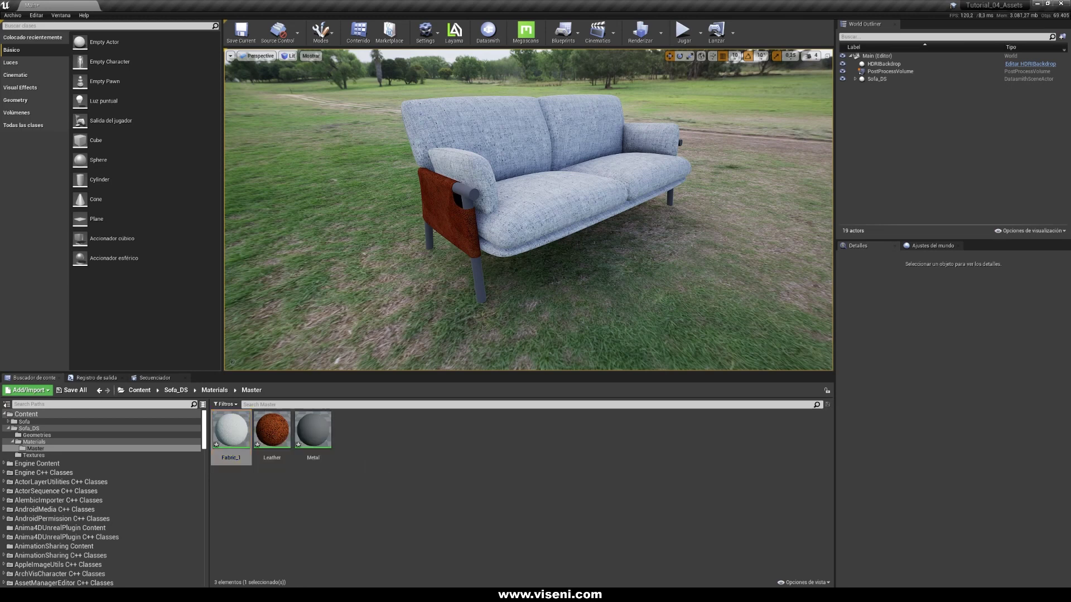
# Step: Locate the material instance assigned to the Cushion_04 seat cushion, inspect its parameters, and close its editor
pyautogui.click(551, 210)
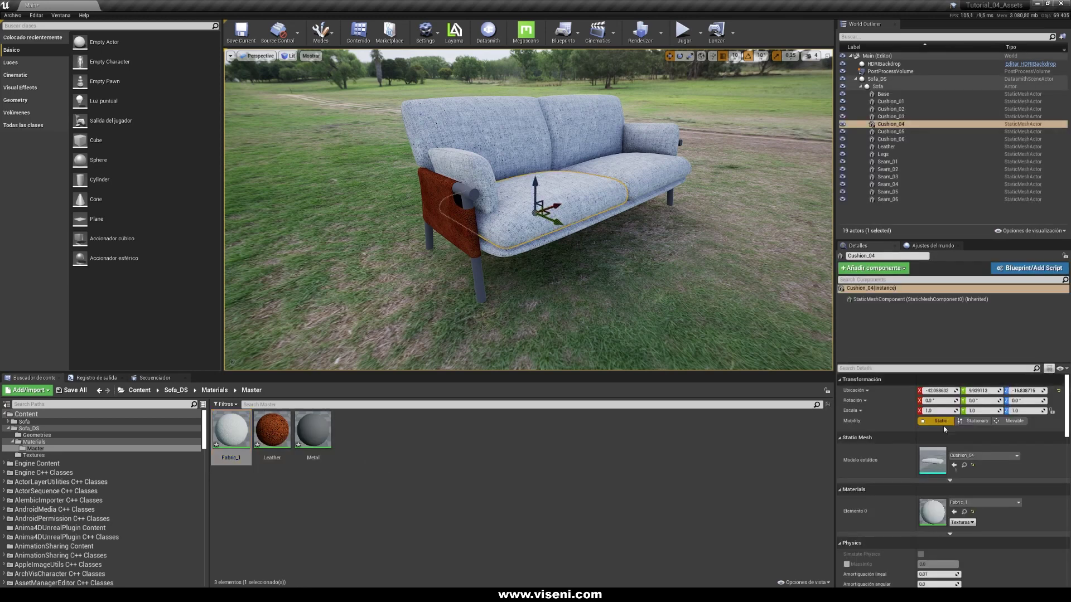
pyautogui.click(965, 513)
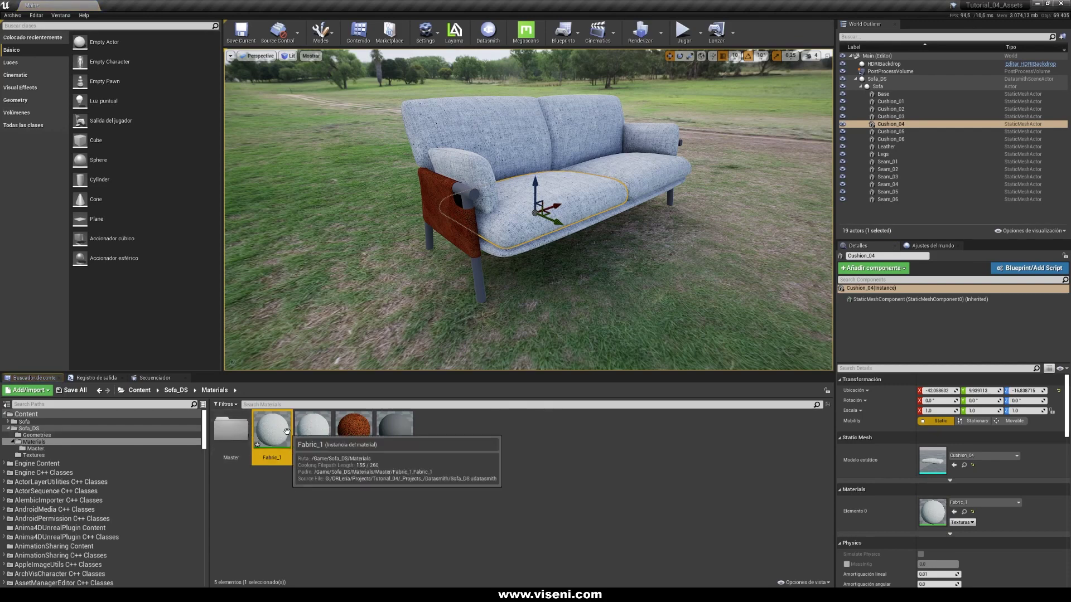
pyautogui.click(289, 530)
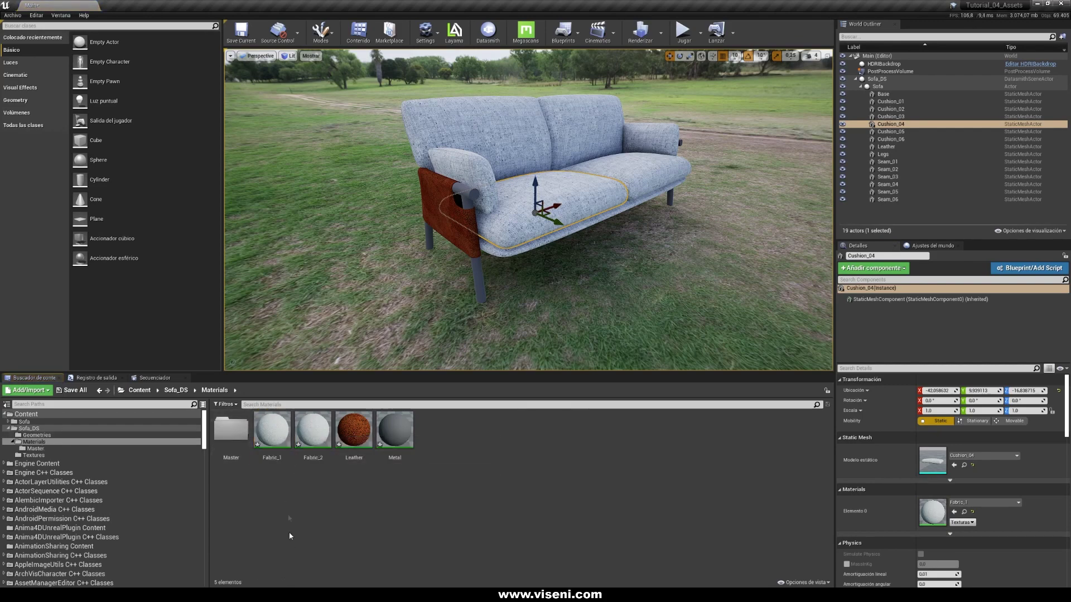
pyautogui.click(278, 439)
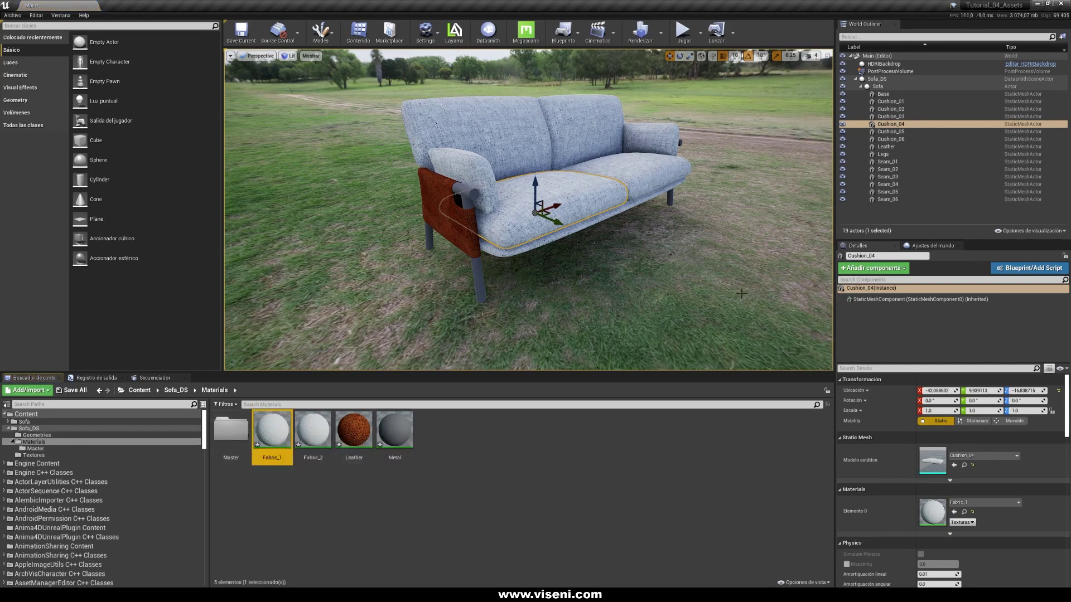
pyautogui.doubleClick(277, 440)
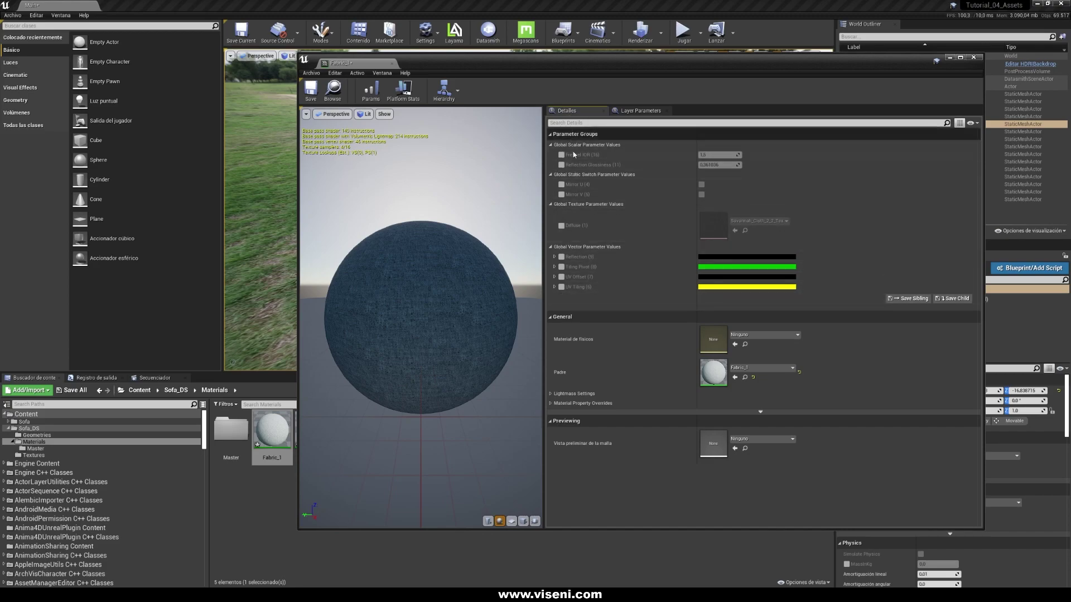
pyautogui.click(973, 57)
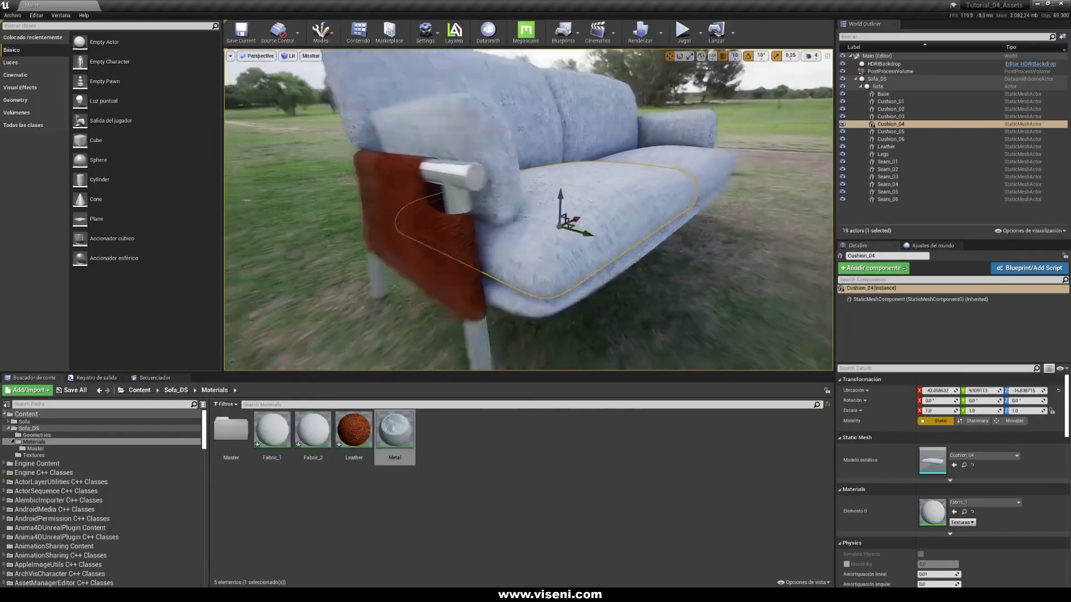
# Step: Go to the Sofa_DS folder and save all modified assets
pyautogui.moveTo(563, 230); pyautogui.dragTo(543, 230, button='right')
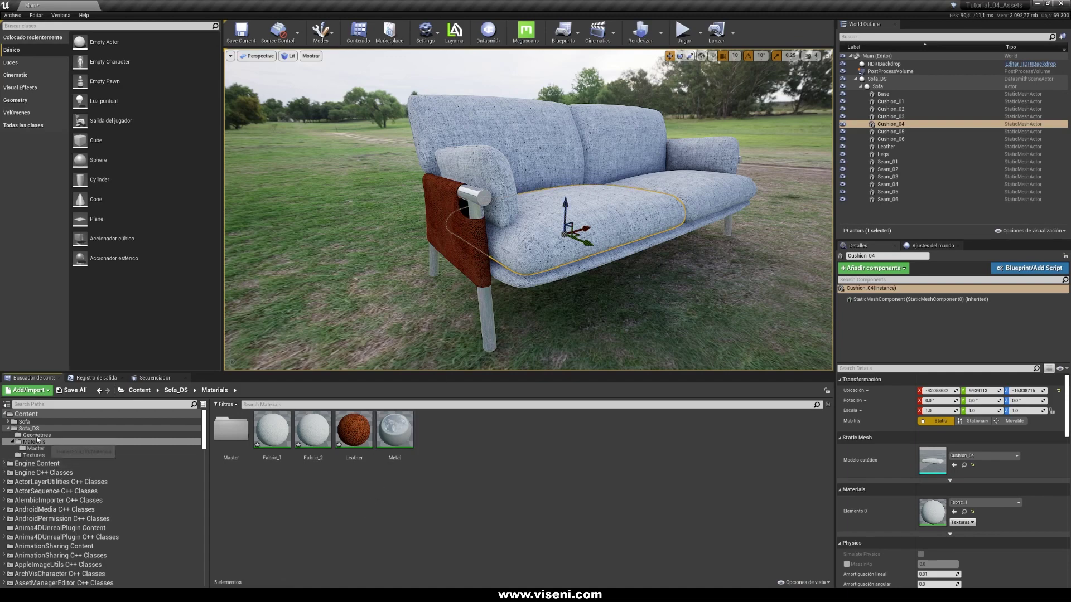
pyautogui.click(28, 428)
pyautogui.click(12, 15)
pyautogui.click(34, 87)
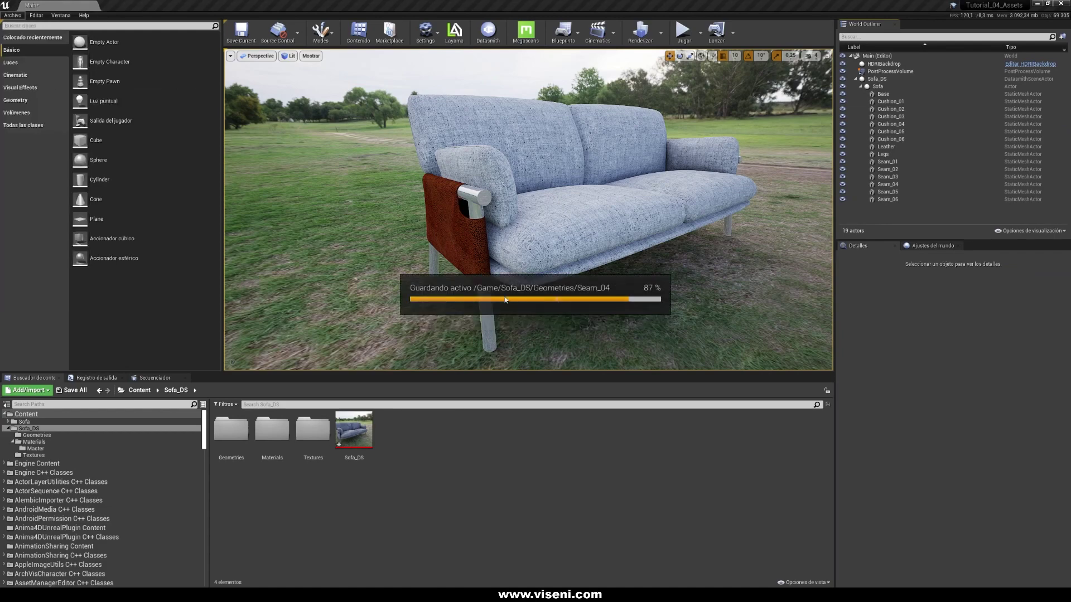
# Step: Review the Geometries, Materials and Textures subfolders of Sofa_DS and select the folder's entire contents
pyautogui.click(37, 436)
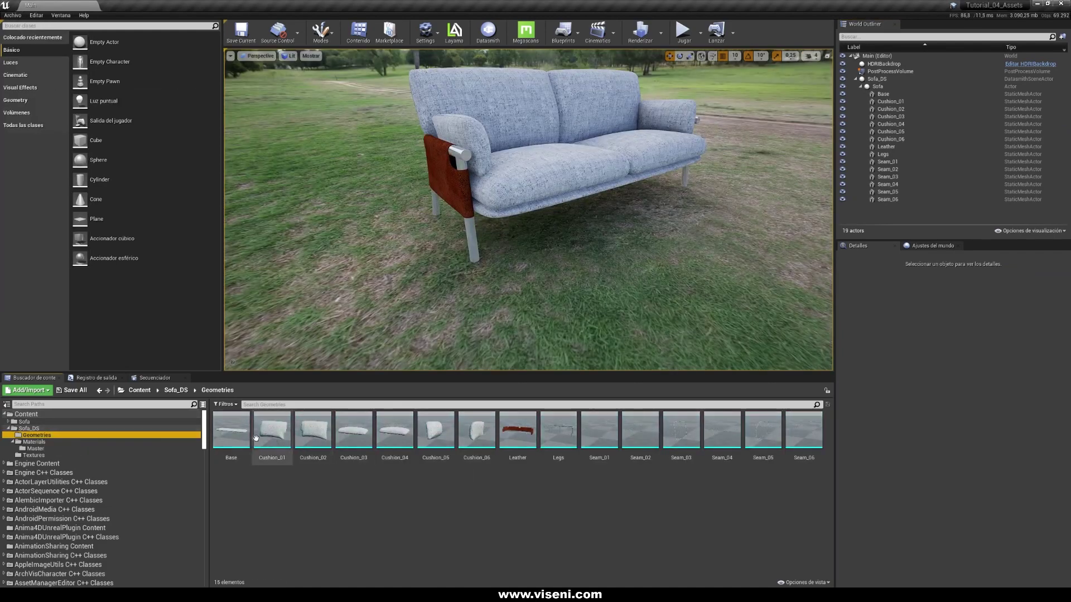
pyautogui.click(34, 441)
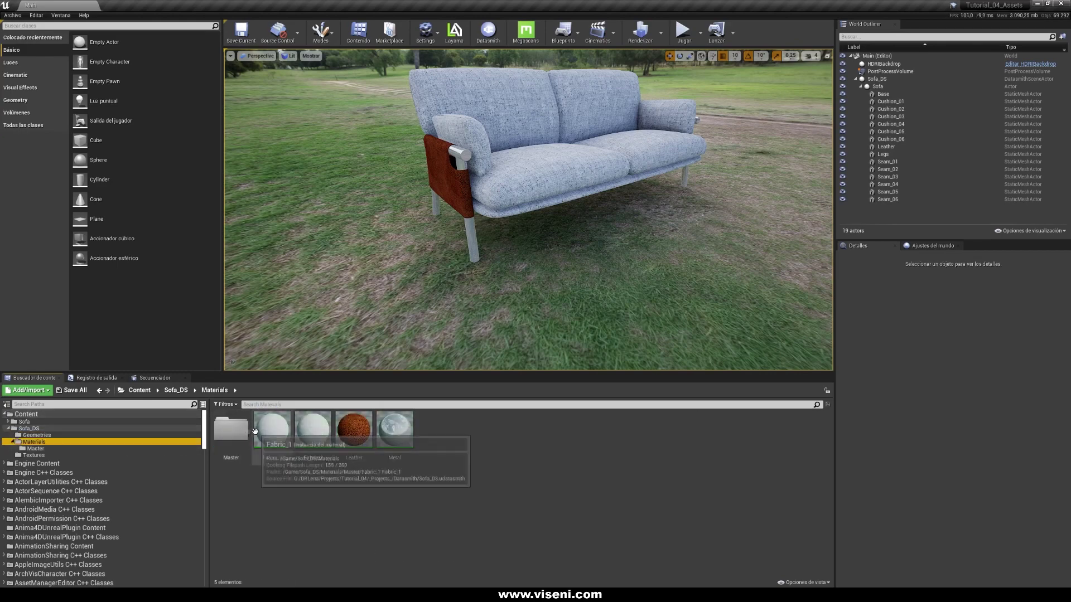
pyautogui.click(33, 455)
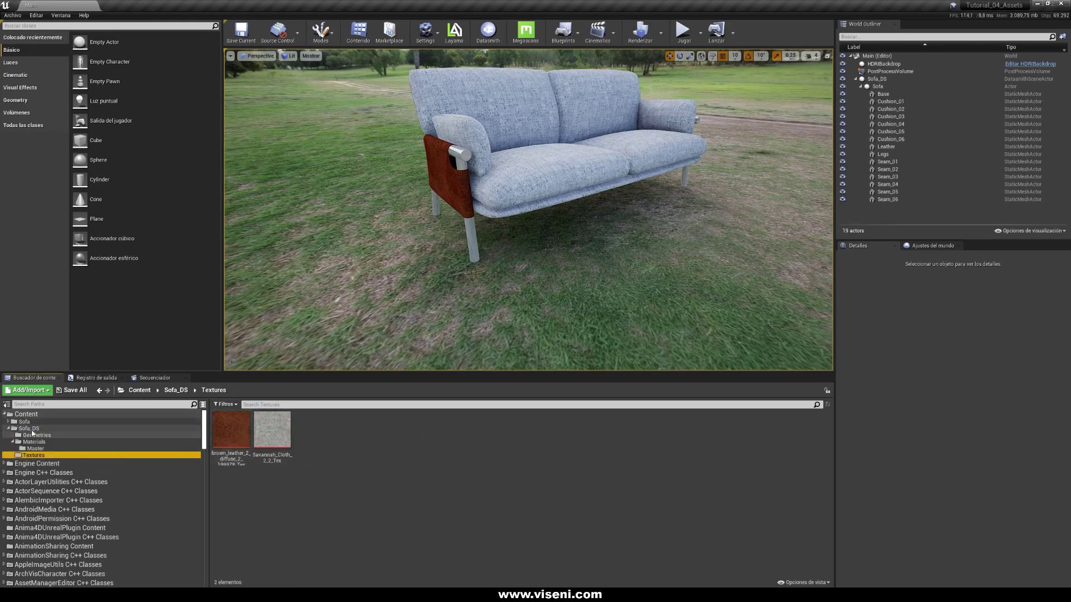
pyautogui.click(29, 428)
pyautogui.click(346, 434)
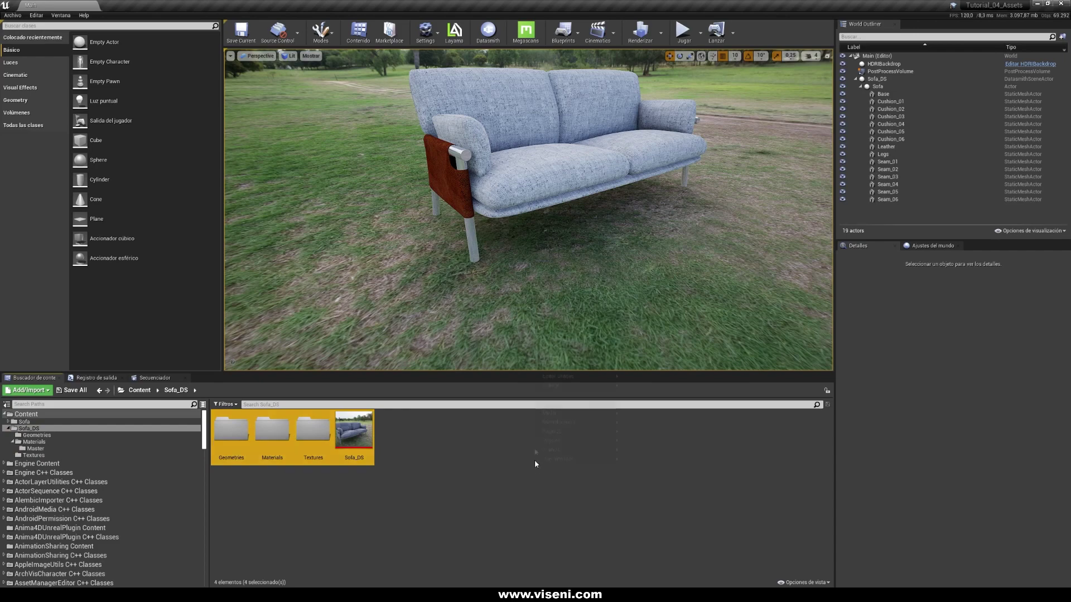
pyautogui.rightClick(534, 459)
# Step: View the sofa in Lightmap Density mode and check the Base part's lighting settings
pyautogui.moveTo(498, 273); pyautogui.dragTo(497, 231, button='right')
pyautogui.press('s')
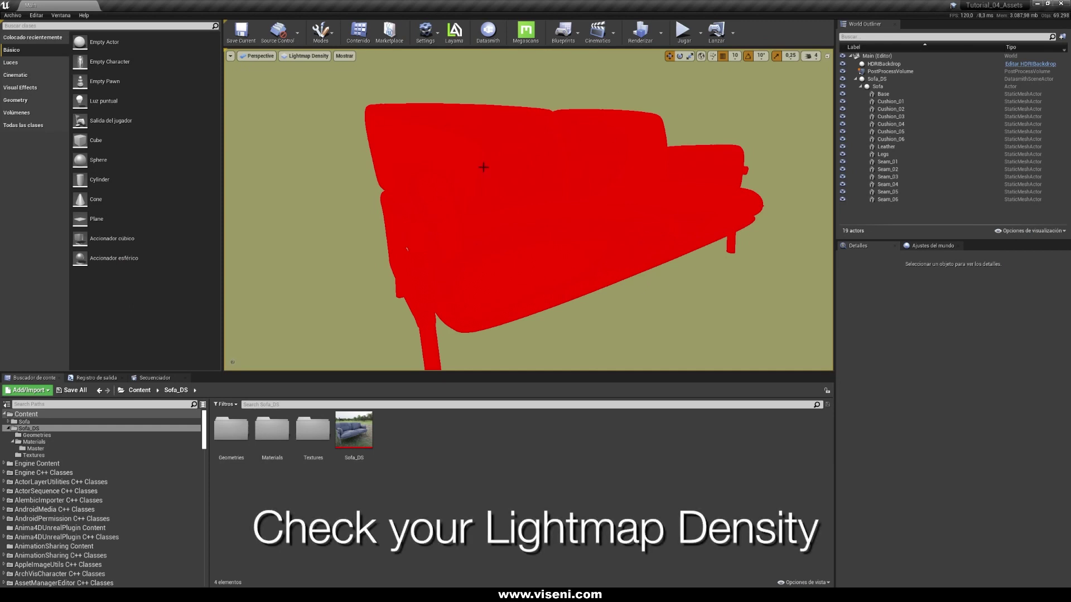
pyautogui.click(883, 93)
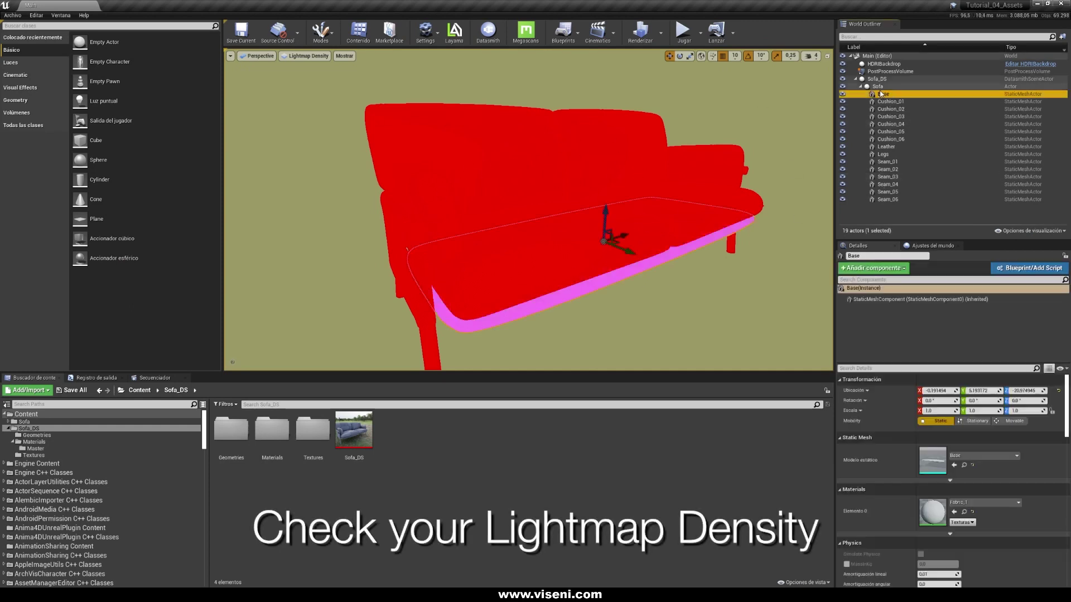
pyautogui.scroll(-10, 929, 426)
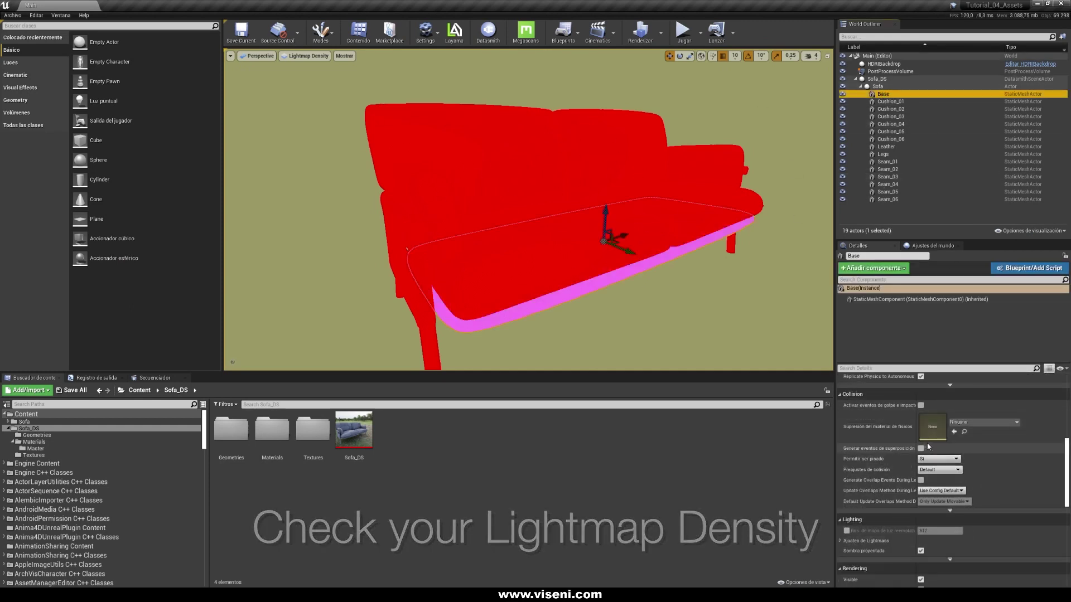
pyautogui.moveTo(888, 363); pyautogui.dragTo(889, 326)
# Step: Check the lightmap resolution of the cushions, legs and seams one by one, focusing the view on Seam_03
pyautogui.click(891, 102)
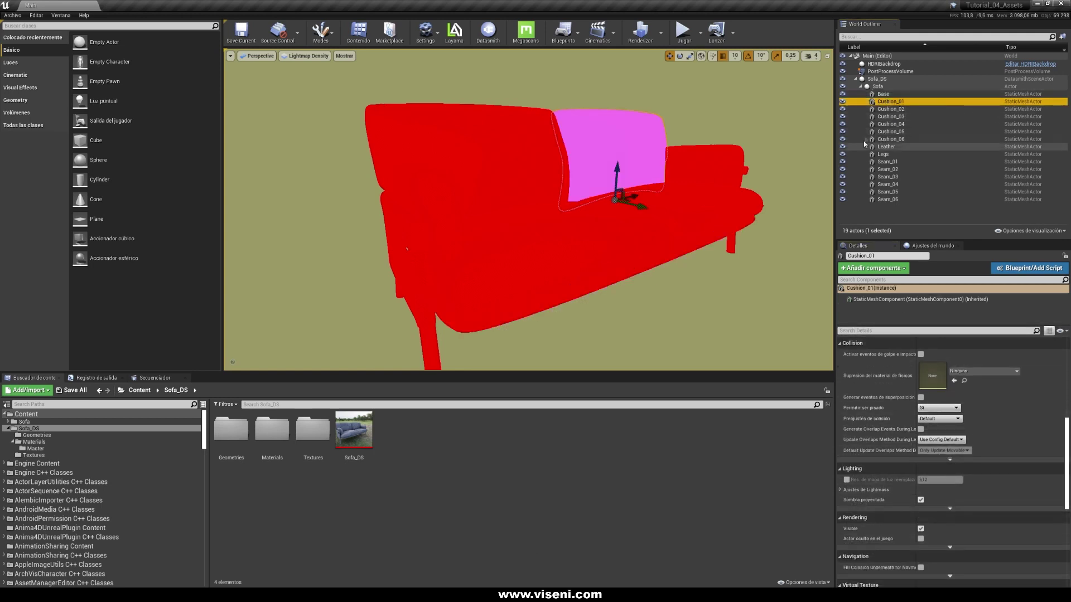
pyautogui.click(891, 125)
pyautogui.click(884, 154)
pyautogui.click(887, 162)
pyautogui.click(887, 169)
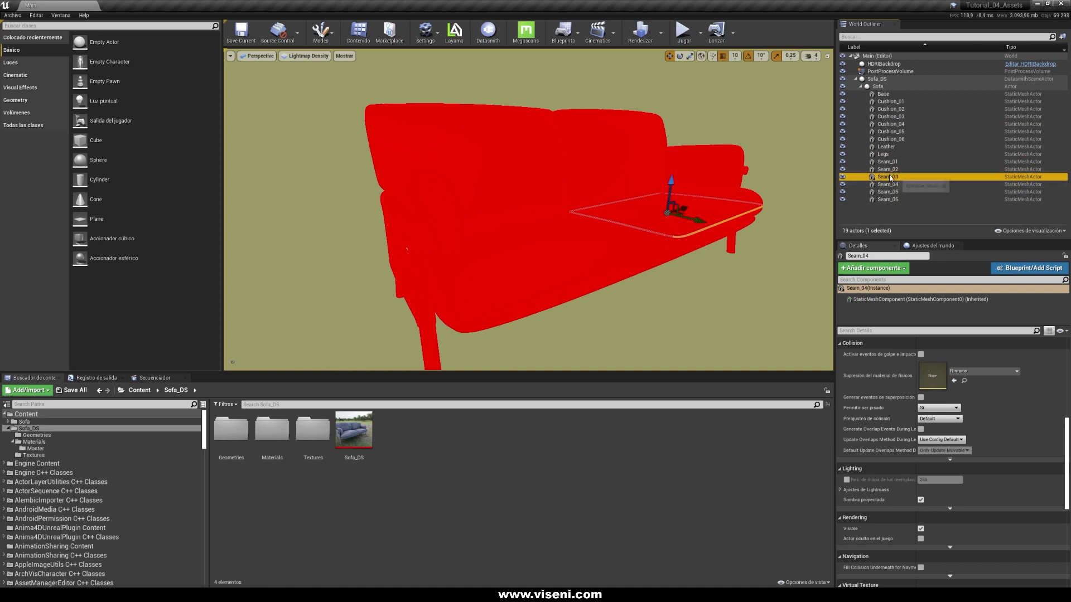
pyautogui.click(888, 177)
pyautogui.press('f')
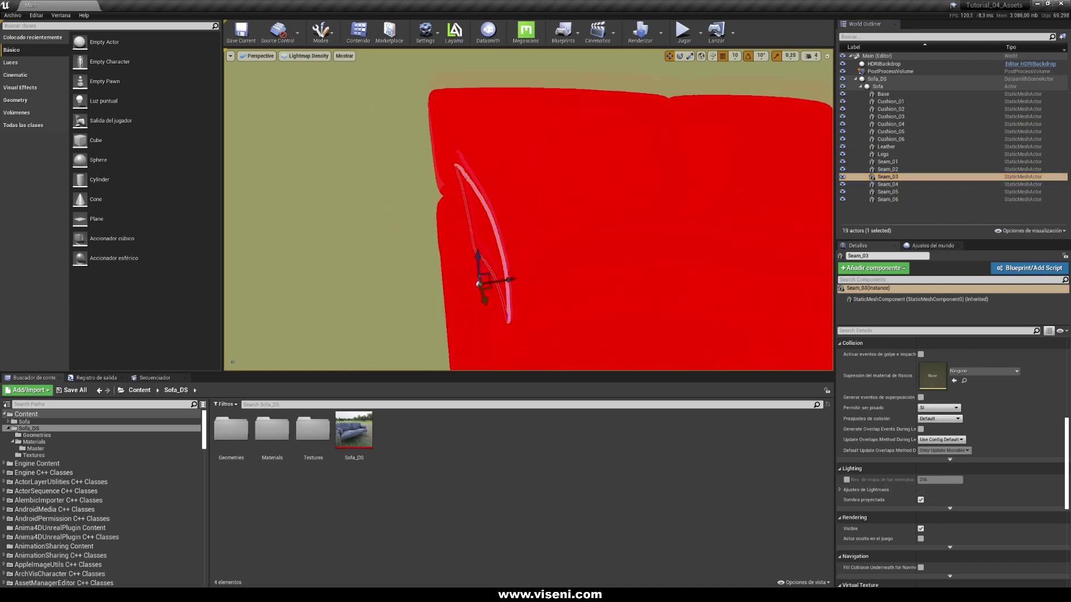
pyautogui.keyDown('alt'); pyautogui.moveTo(528, 210); pyautogui.dragTo(558, 223); pyautogui.keyUp('alt')
pyautogui.scroll(-6, 529, 210)
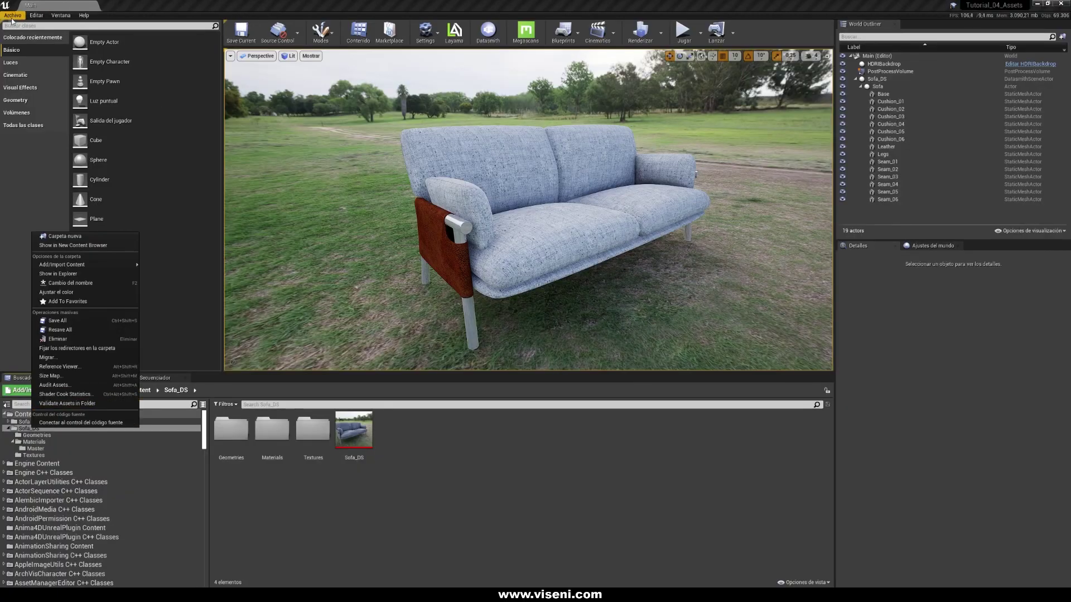
# Step: Open the Sofa_DS folder in the file explorer
pyautogui.click(12, 19)
pyautogui.click(111, 119)
pyautogui.rightClick(30, 429)
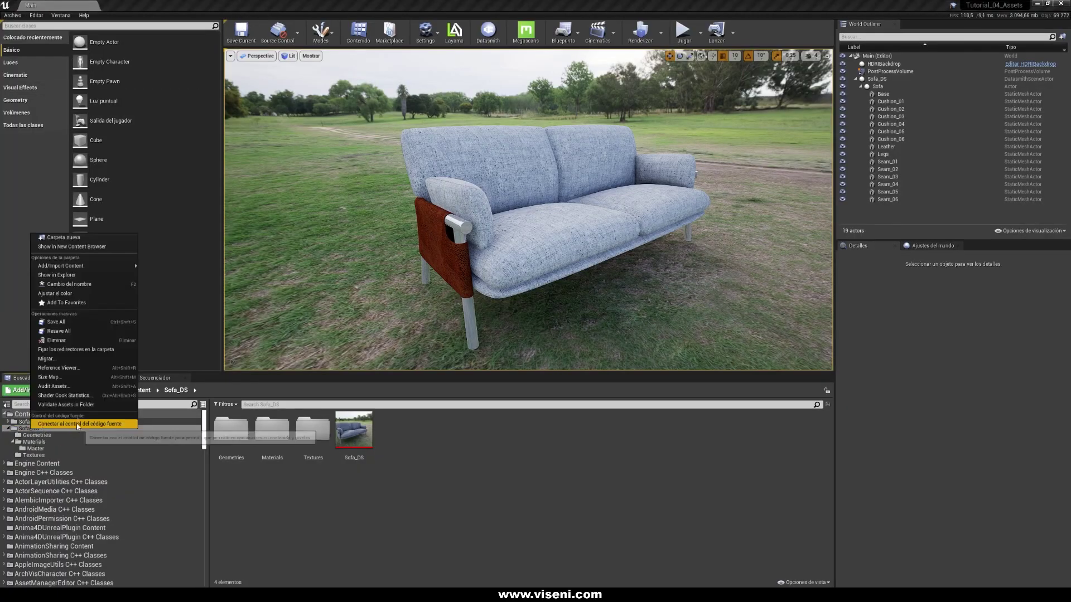
pyautogui.click(61, 275)
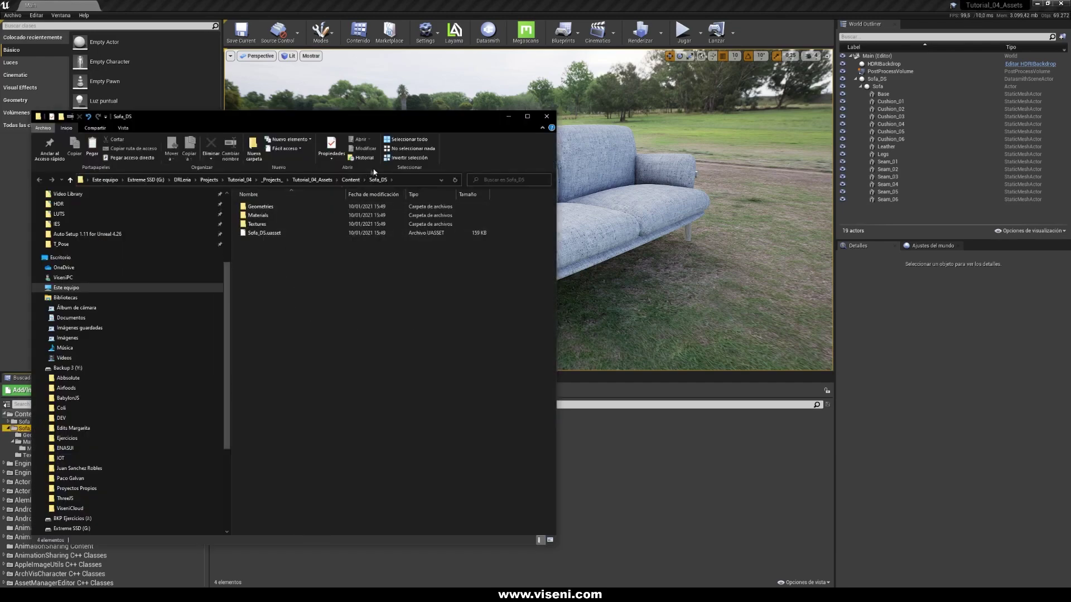
# Step: Go to the Sofa folder inside Content on disk and check its files, including Sofa_REF.png
pyautogui.click(352, 181)
pyautogui.doubleClick(307, 230)
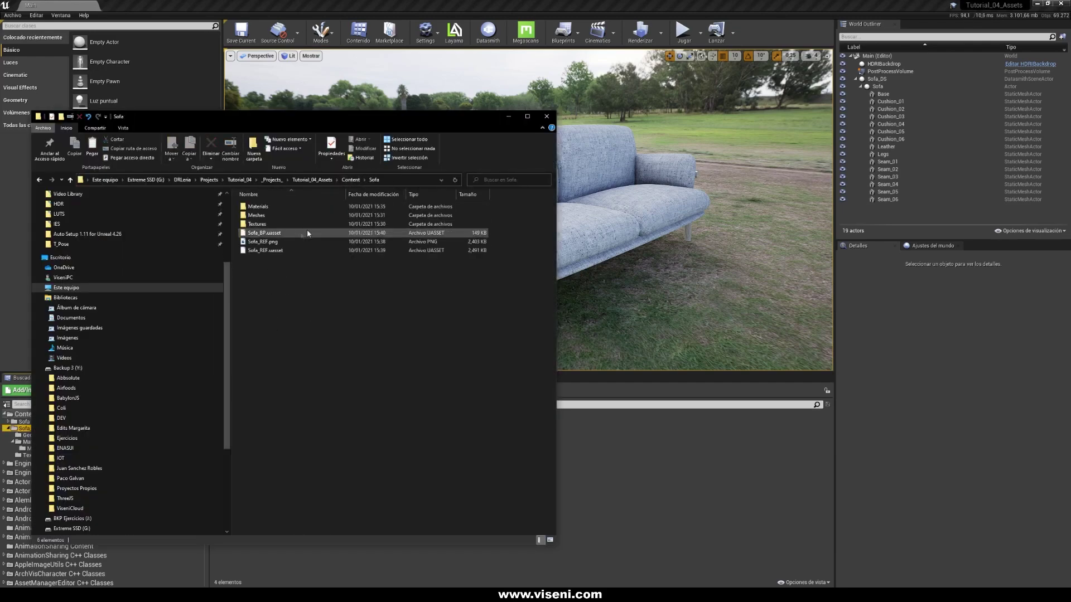
pyautogui.click(267, 244)
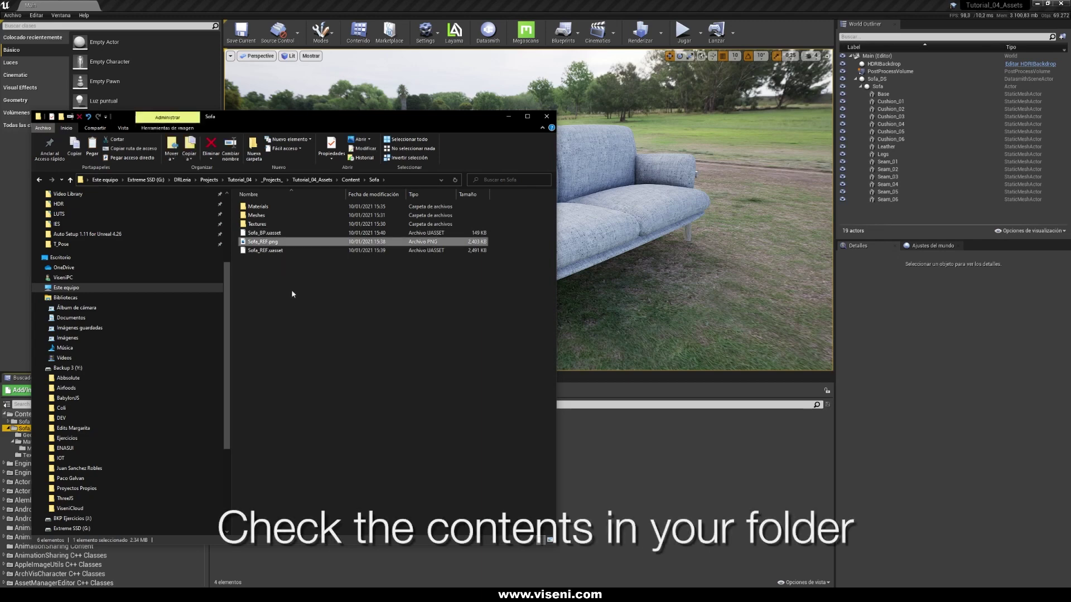
pyautogui.click(291, 289)
pyautogui.click(267, 243)
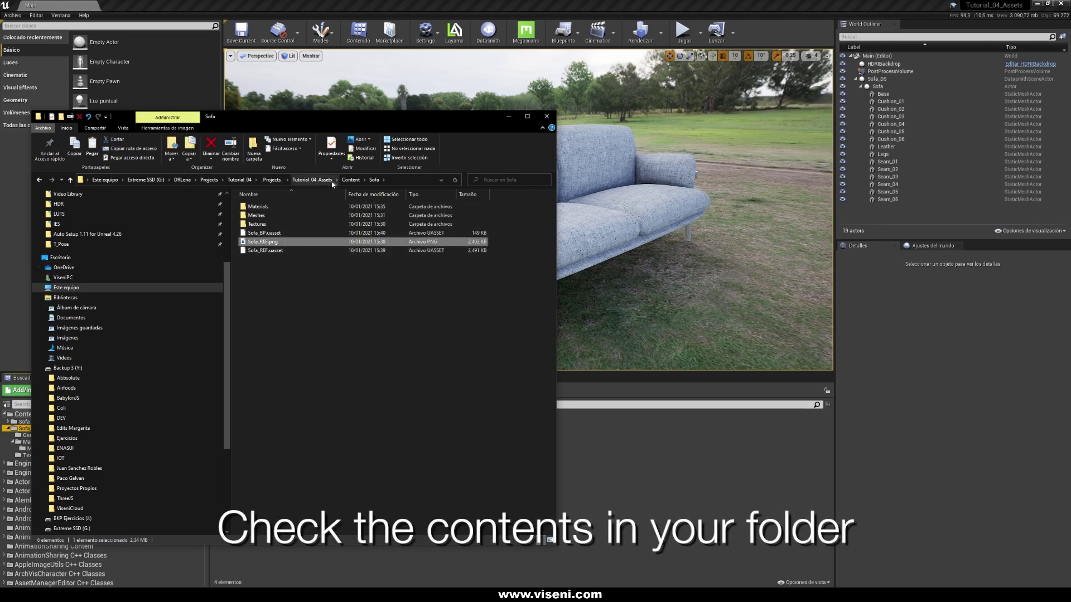
# Step: Return to Content and check the files and subfolders in the Sofa_DS folder on disk
pyautogui.click(351, 179)
pyautogui.doubleClick(258, 232)
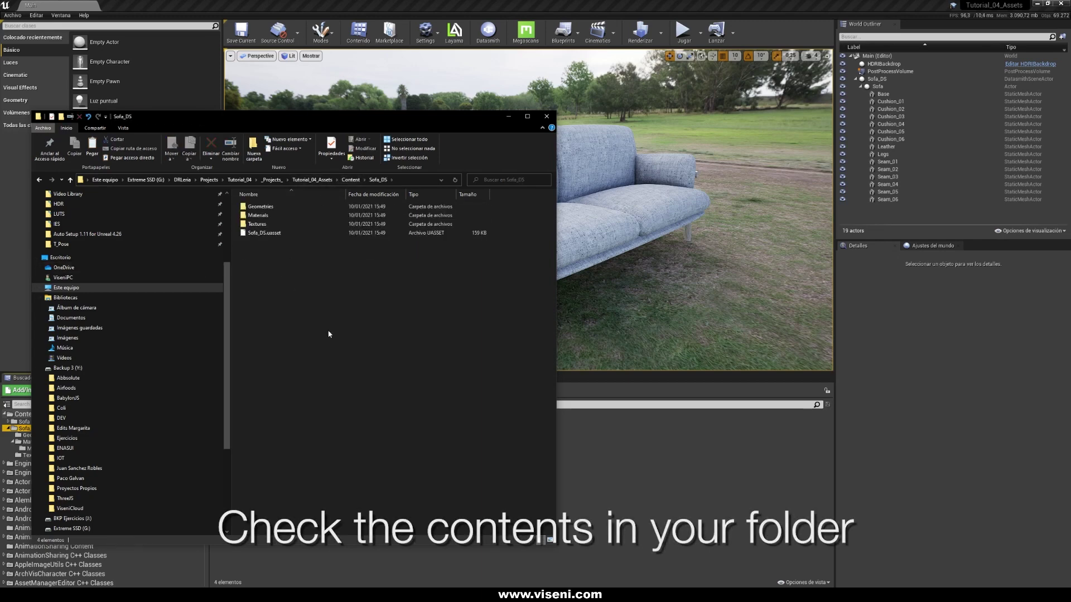
pyautogui.click(273, 241)
pyautogui.click(283, 286)
# Step: Copy the Sofa_DS folder into the Content folder of the Test_2 project and switch to its Unreal Editor window
pyautogui.doubleClick(258, 241)
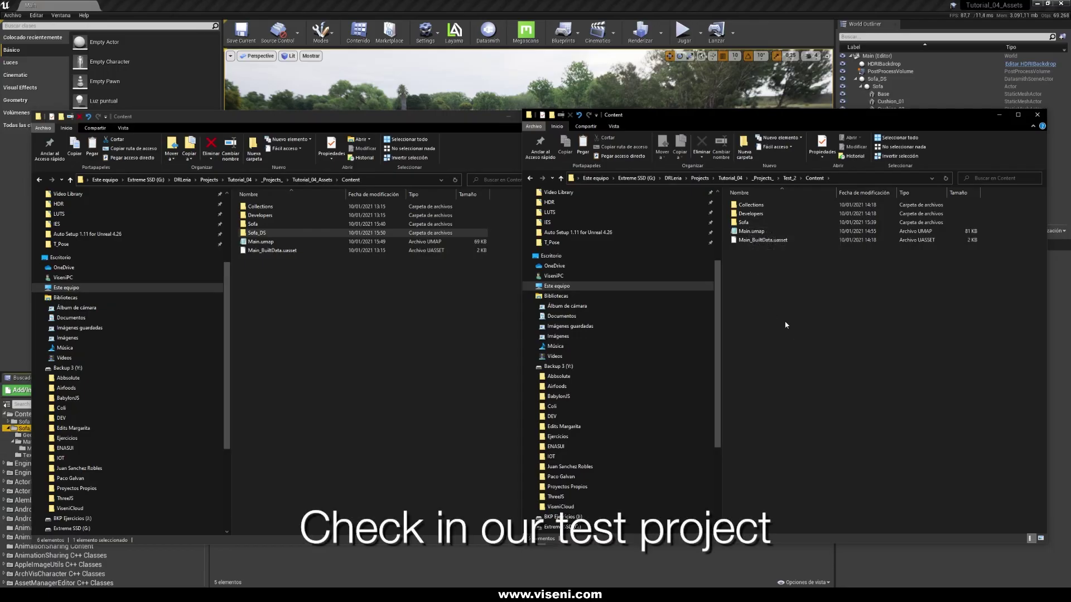
pyautogui.hotkey('ctrl', 'v')
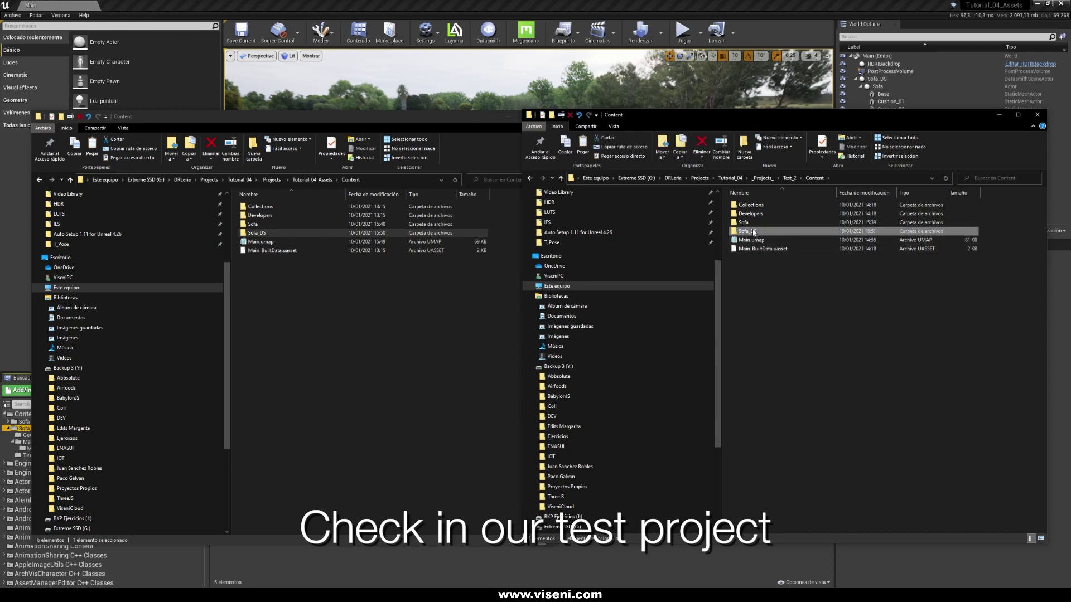
pyautogui.moveTo(411, 594)
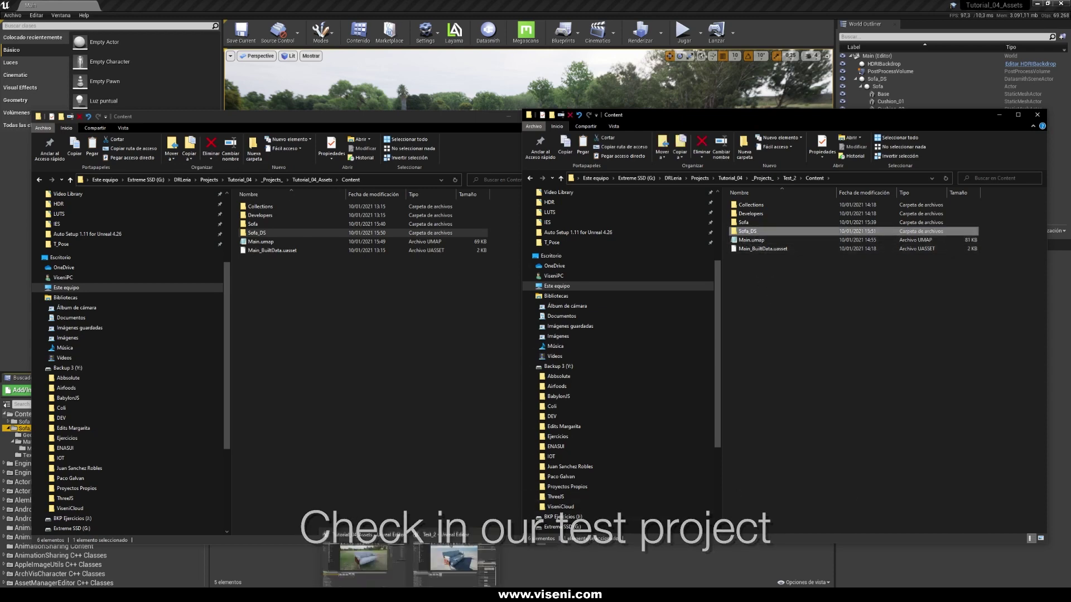
pyautogui.click(461, 564)
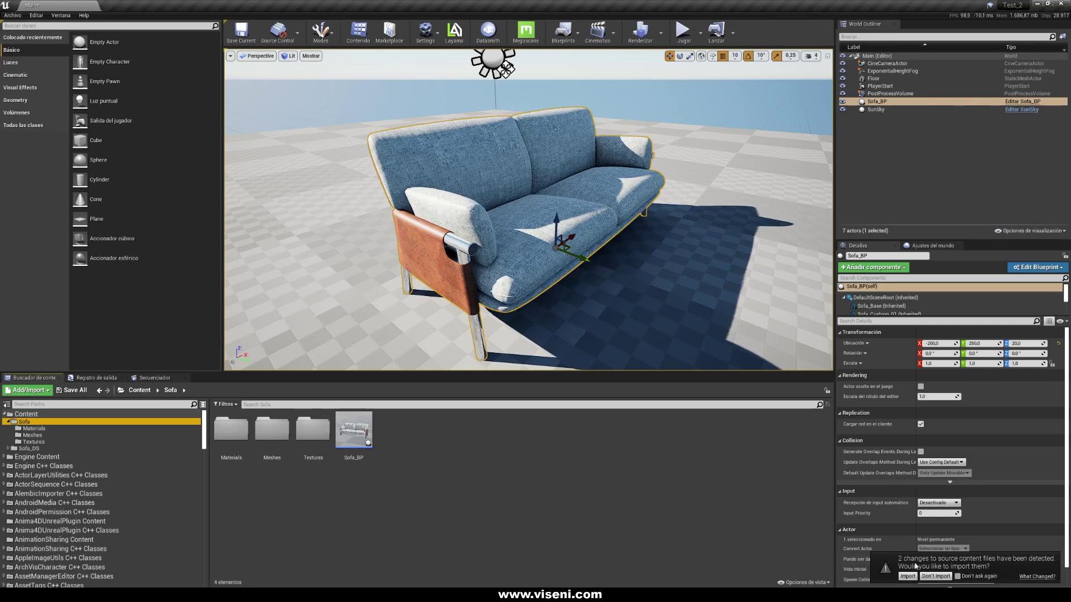
# Step: Import the detected source content changes with asking again turned off, and show the Sofa folder
pyautogui.click(961, 578)
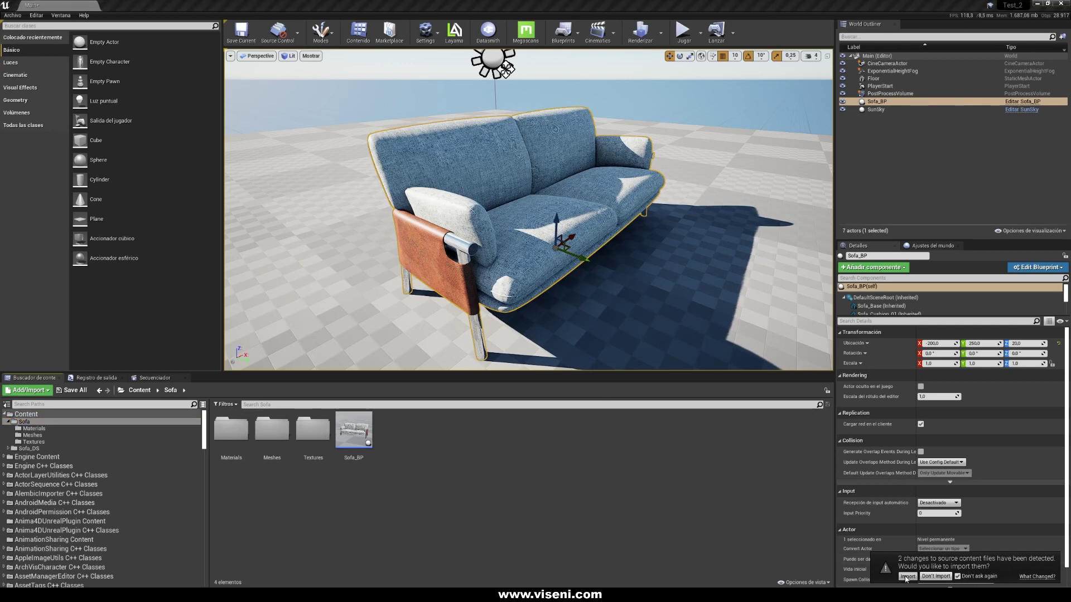
pyautogui.click(906, 577)
pyautogui.click(28, 420)
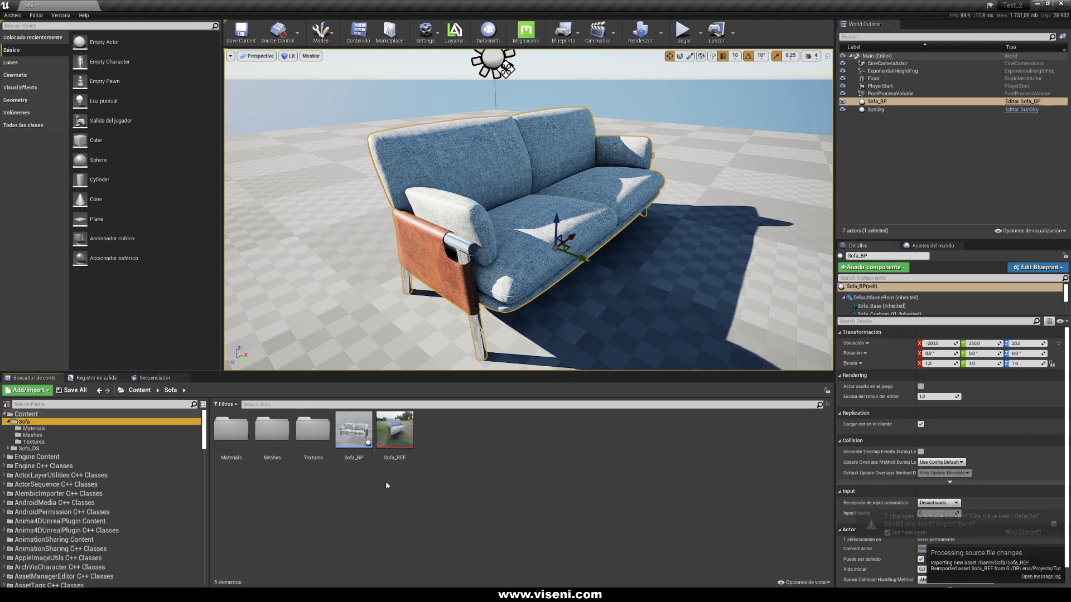
# Step: Show the contents of the Sofa_DS folder and delete the Sofa_BP actor from the level
pyautogui.click(25, 414)
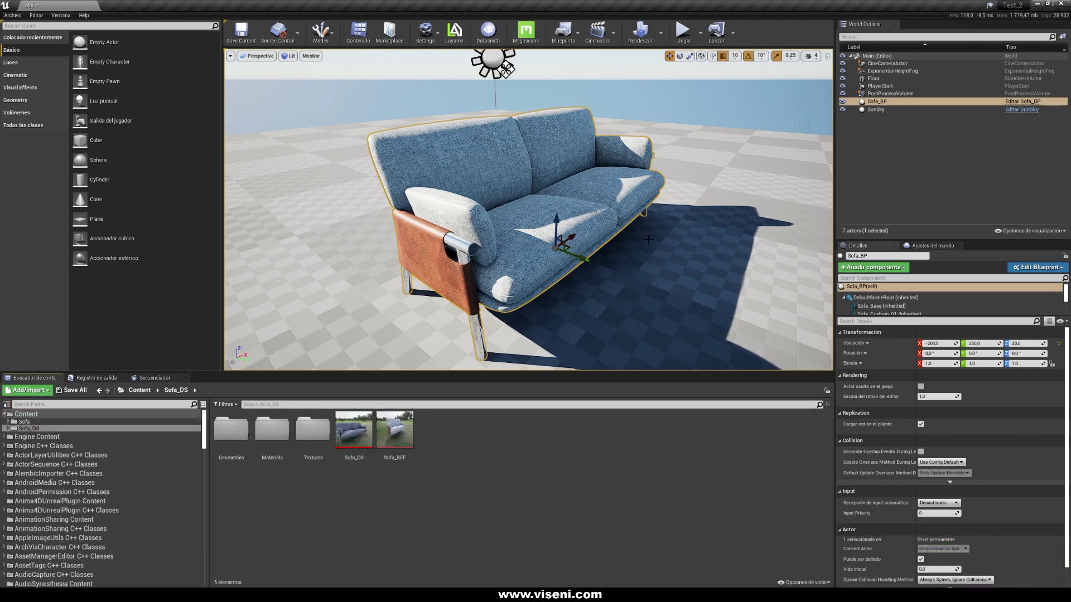
pyautogui.moveTo(529, 223); pyautogui.dragTo(525, 202, button='right')
pyautogui.click(994, 146)
pyautogui.click(876, 102)
pyautogui.press('Delete')
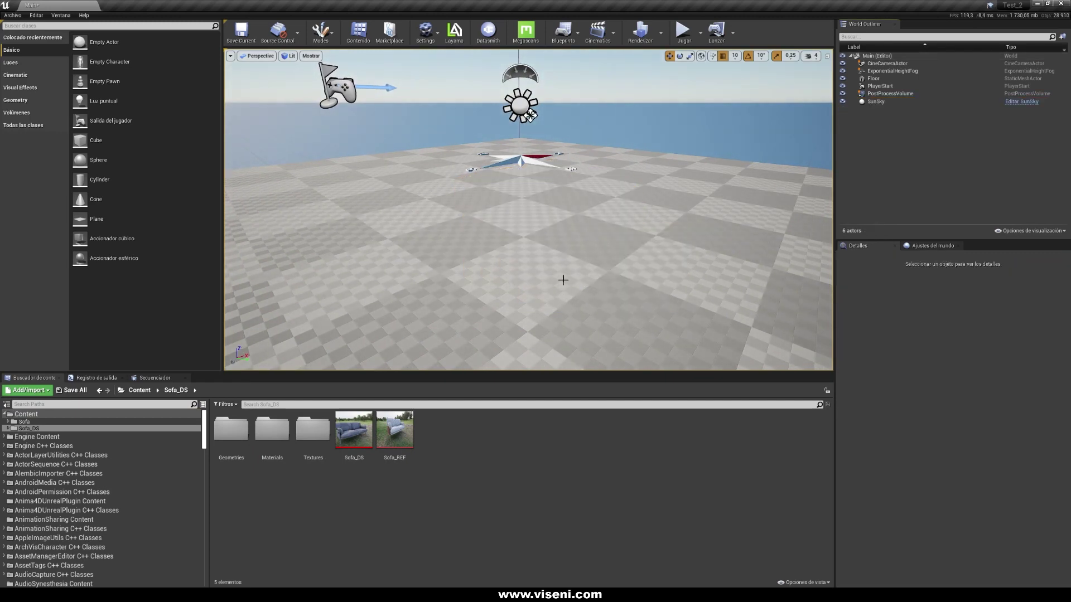
# Step: Place the Sofa_DS Datasmith scene on the floor of the level and save all levels and assets
pyautogui.moveTo(564, 280); pyautogui.dragTo(521, 278, button='right')
pyautogui.moveTo(803, 155); pyautogui.dragTo(815, 151, button='right')
pyautogui.click(357, 431)
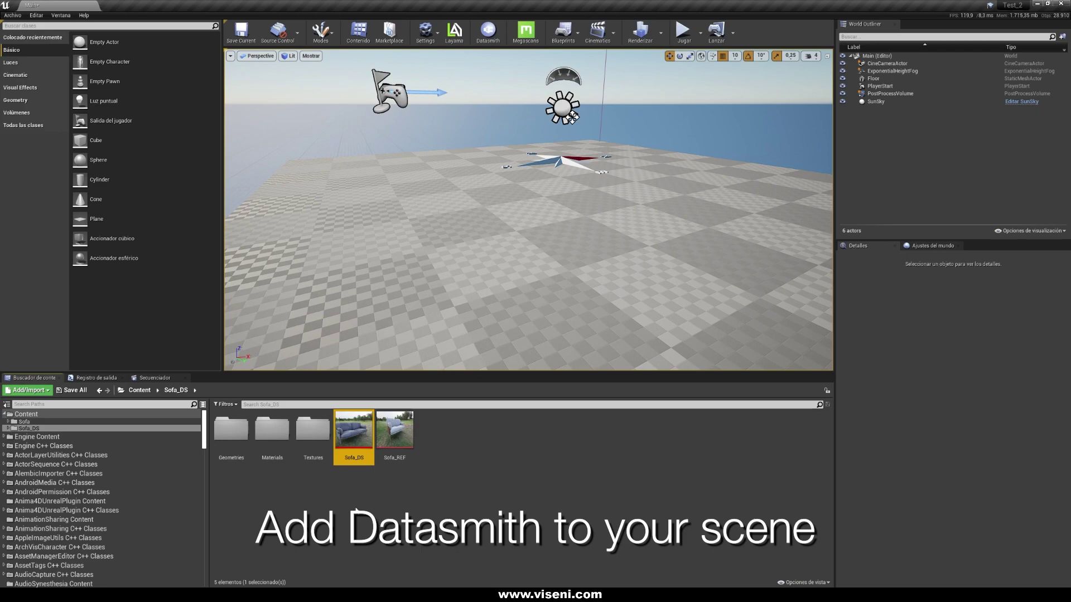
pyautogui.click(356, 444)
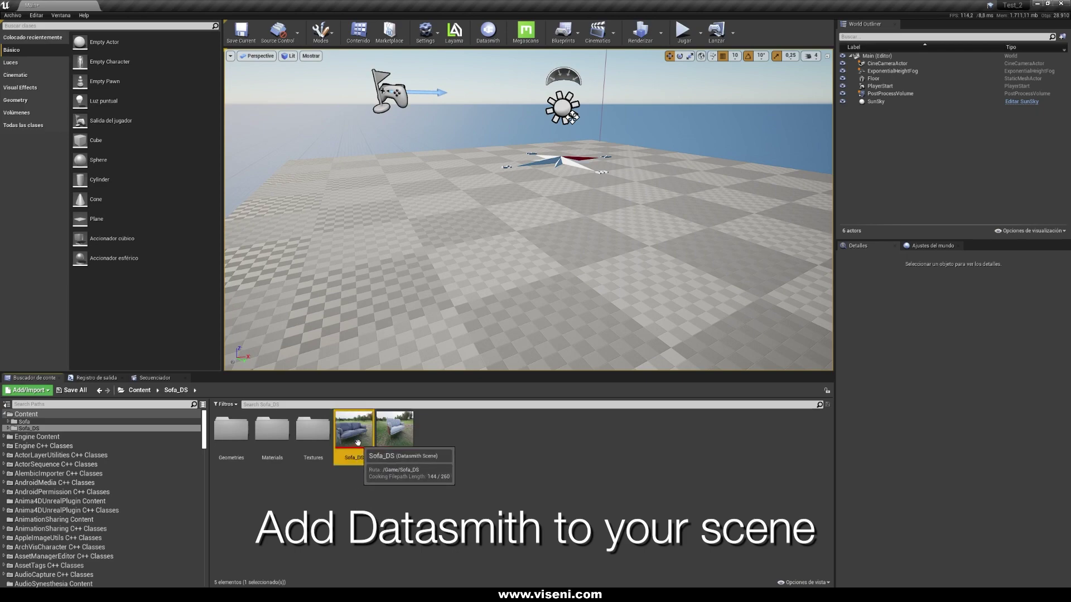
pyautogui.moveTo(360, 440); pyautogui.dragTo(581, 215)
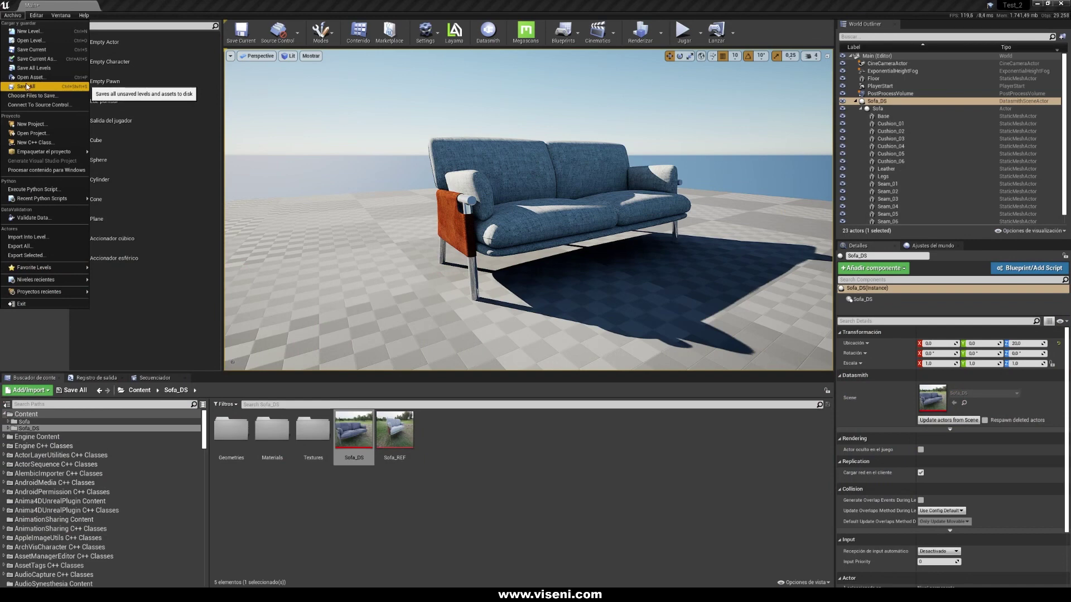
pyautogui.click(17, 80)
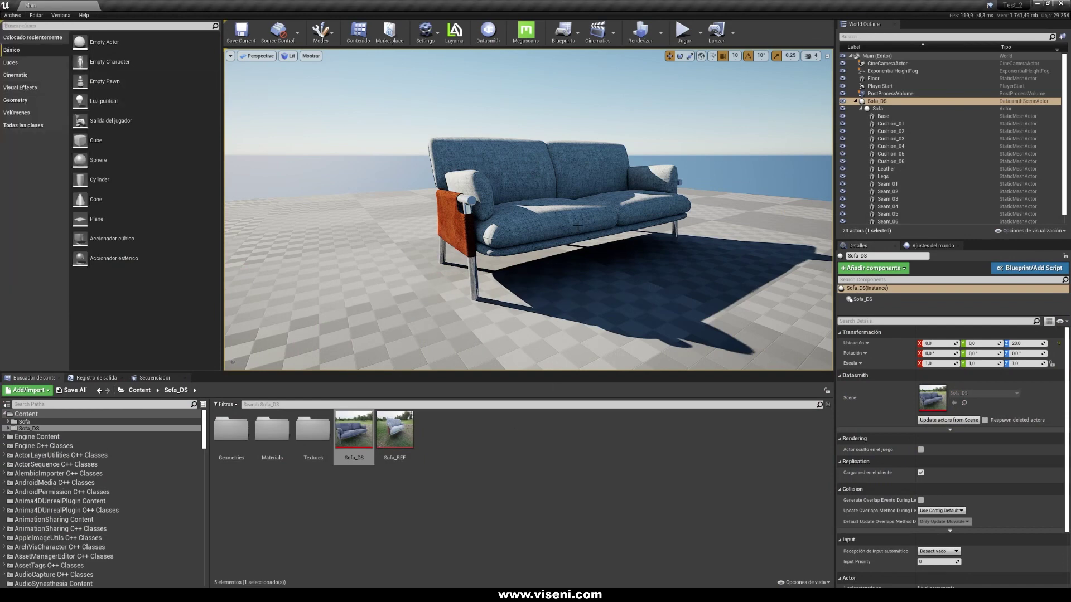
pyautogui.moveTo(577, 225); pyautogui.dragTo(576, 222, button='right')
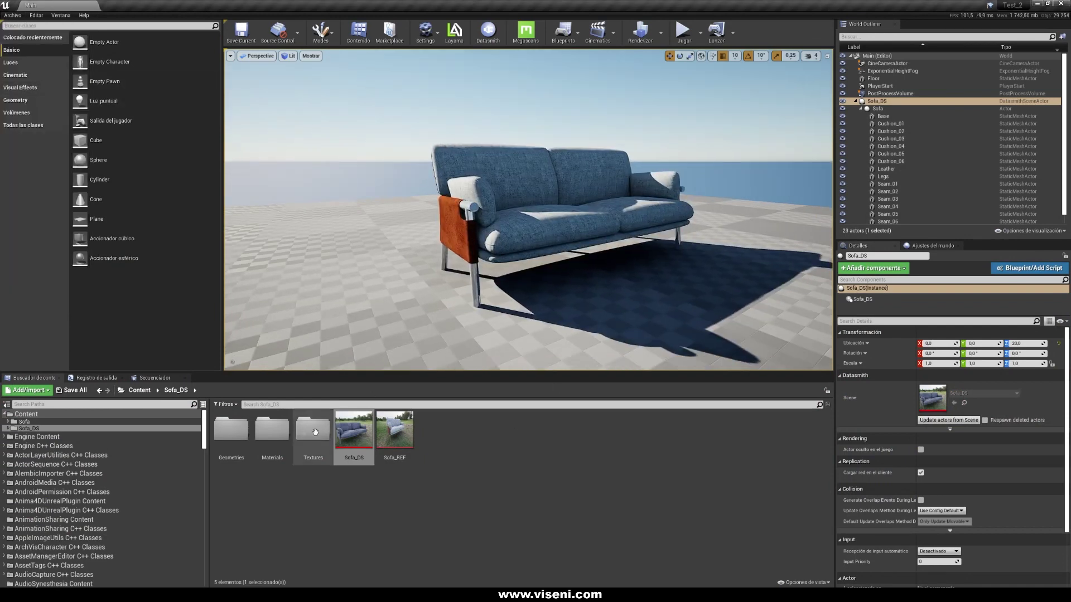